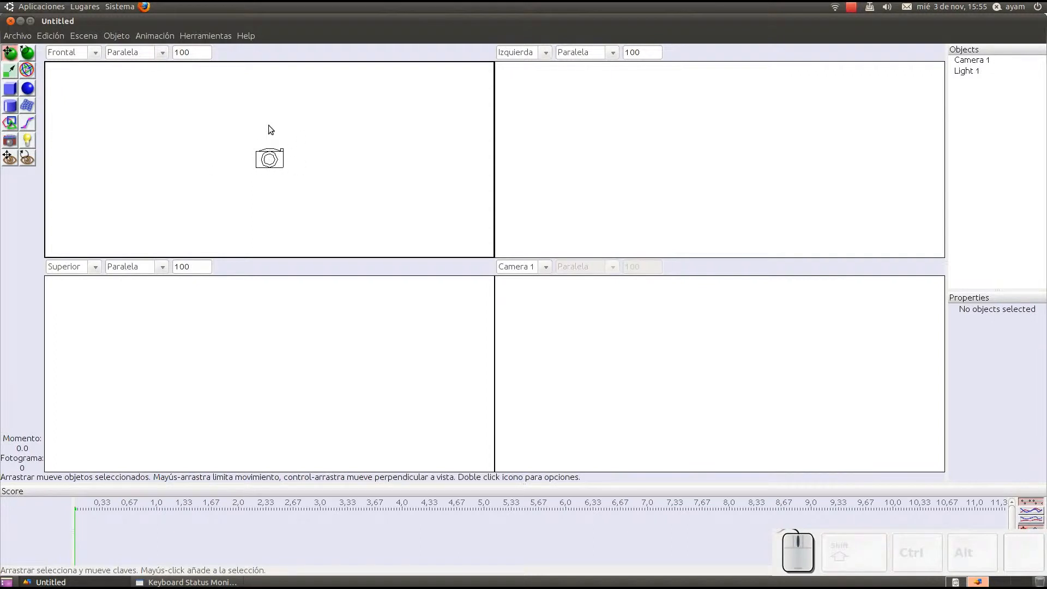
middle_drag(114, 166, 119, 67)
click(74, 52)
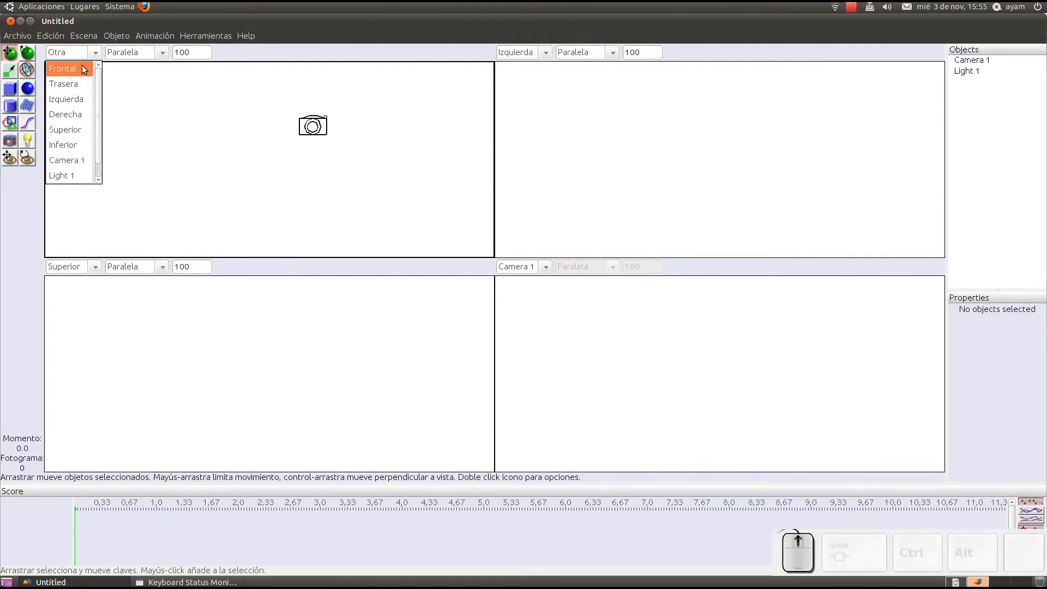
click(82, 65)
Step: Create a flat 5 by 5 approximating spline mesh as a ground plane in the Superior view and orbit Camera 1 to look down on it
click(27, 105)
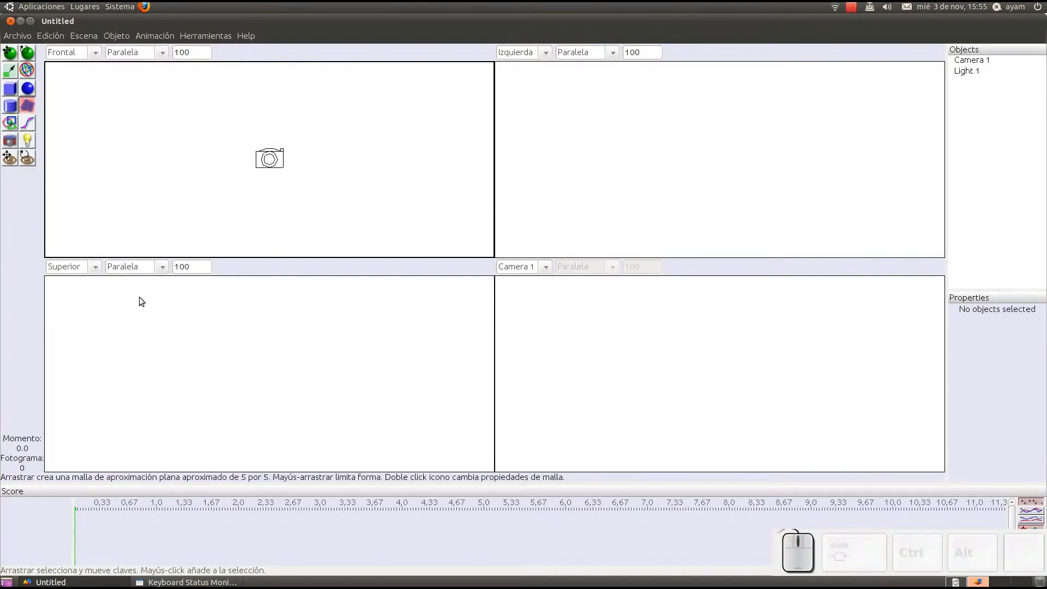
scroll(128, 329, up, 4)
drag(108, 286, 426, 453)
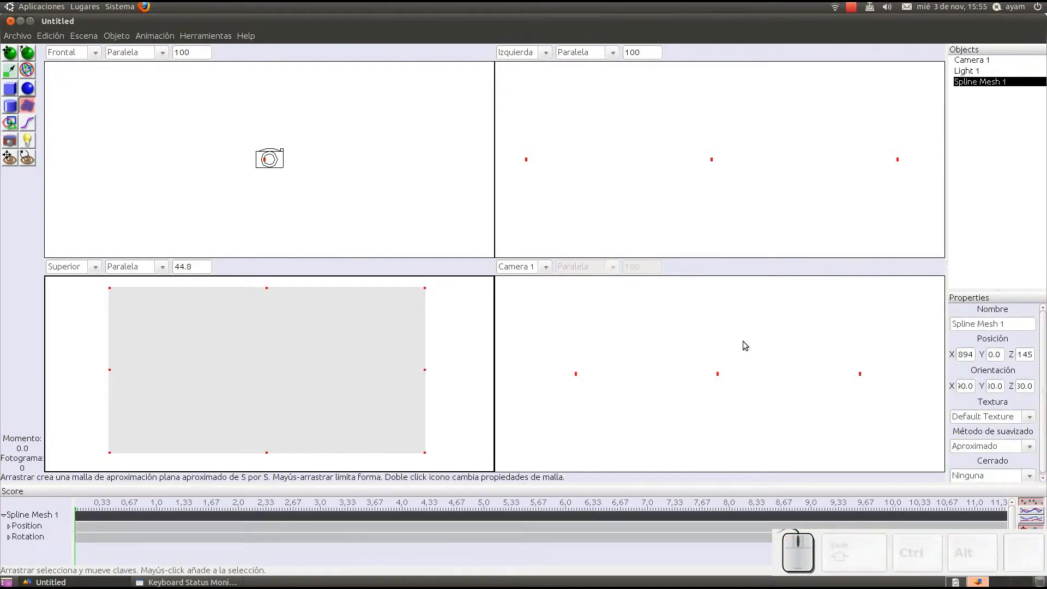
scroll(762, 345, up, 1)
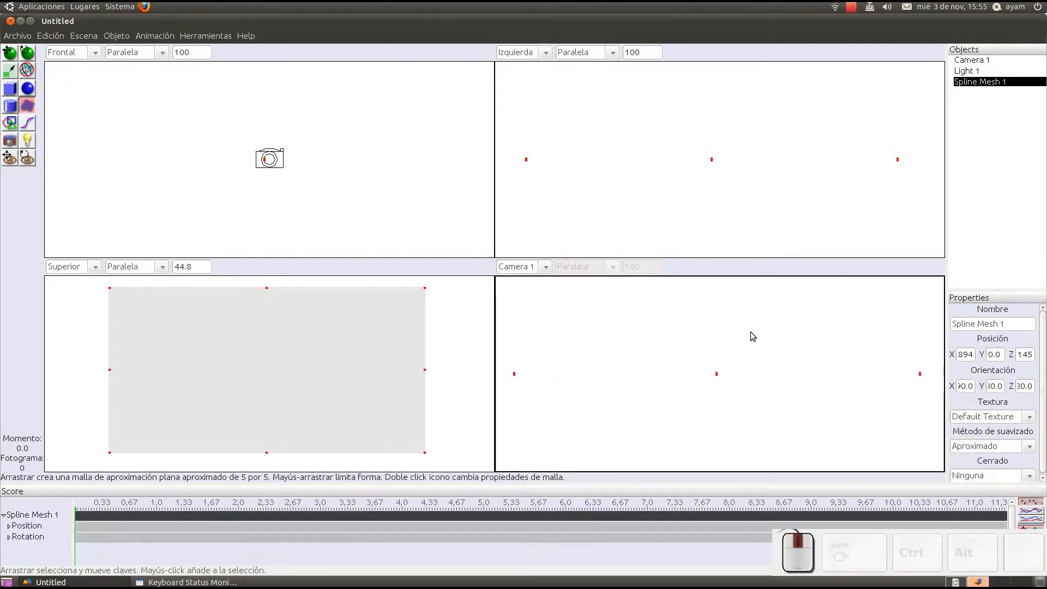
right_drag(750, 332, 737, 360)
scroll(737, 360, up, 5)
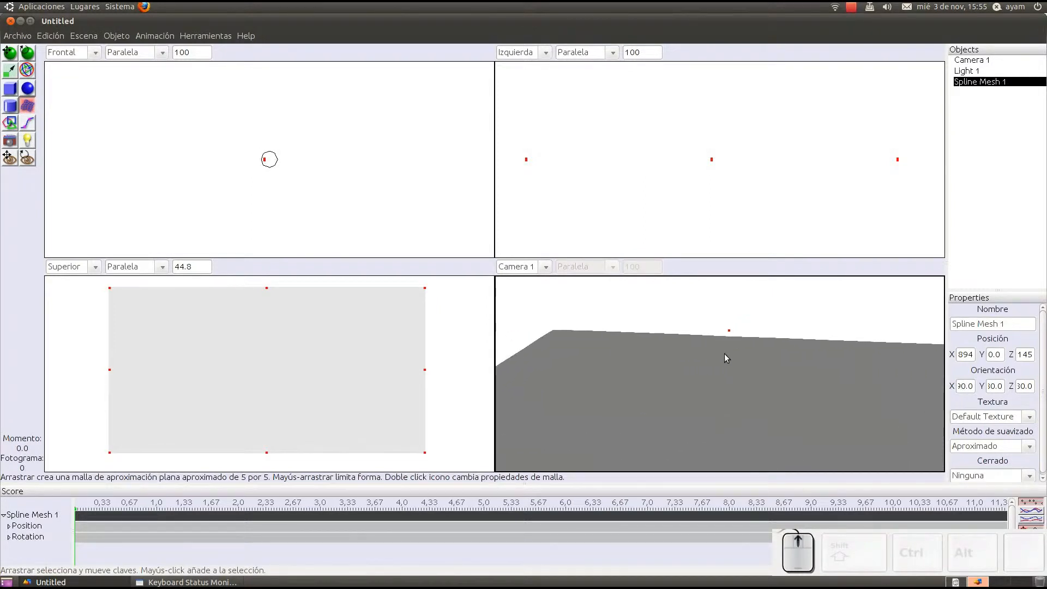
Step: Create a cube about 1.57 wide and, beside it, a sphere of about 0.85 radius in the Frontal view
click(9, 89)
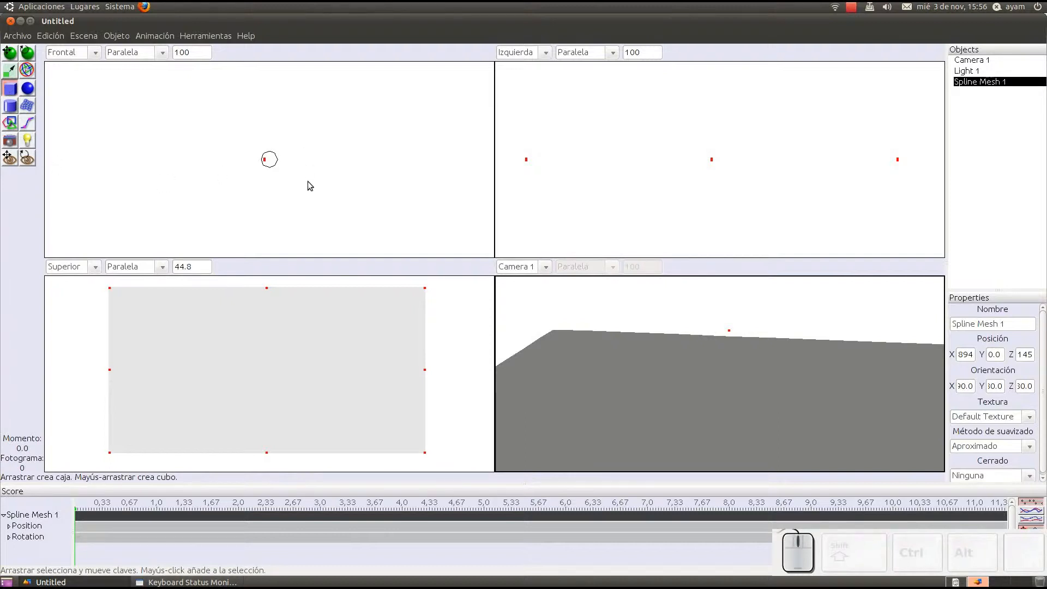
shift+drag(303, 132, 386, 188)
click(28, 88)
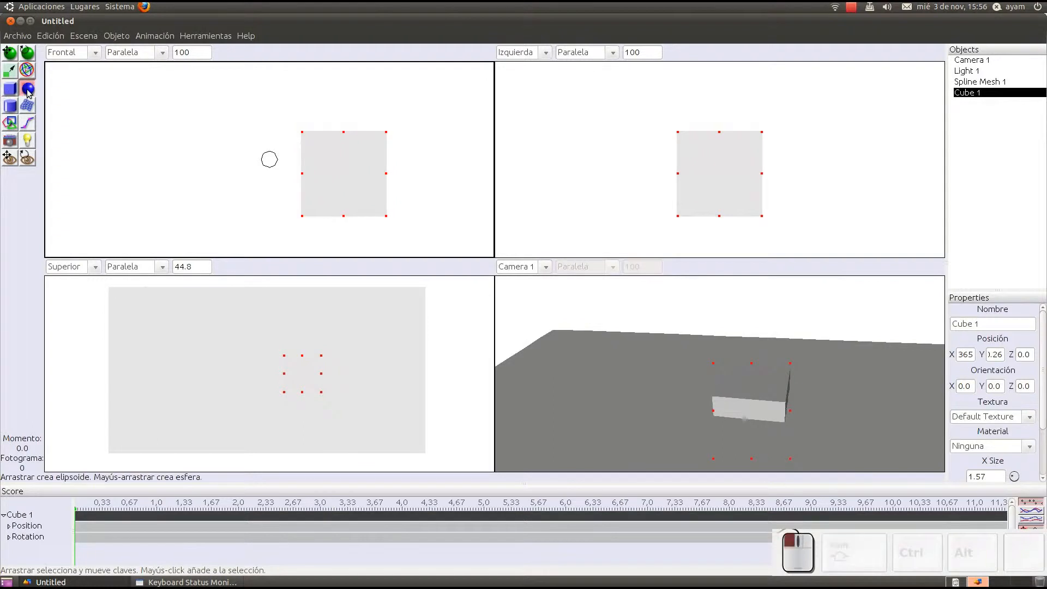
drag(149, 159, 238, 242)
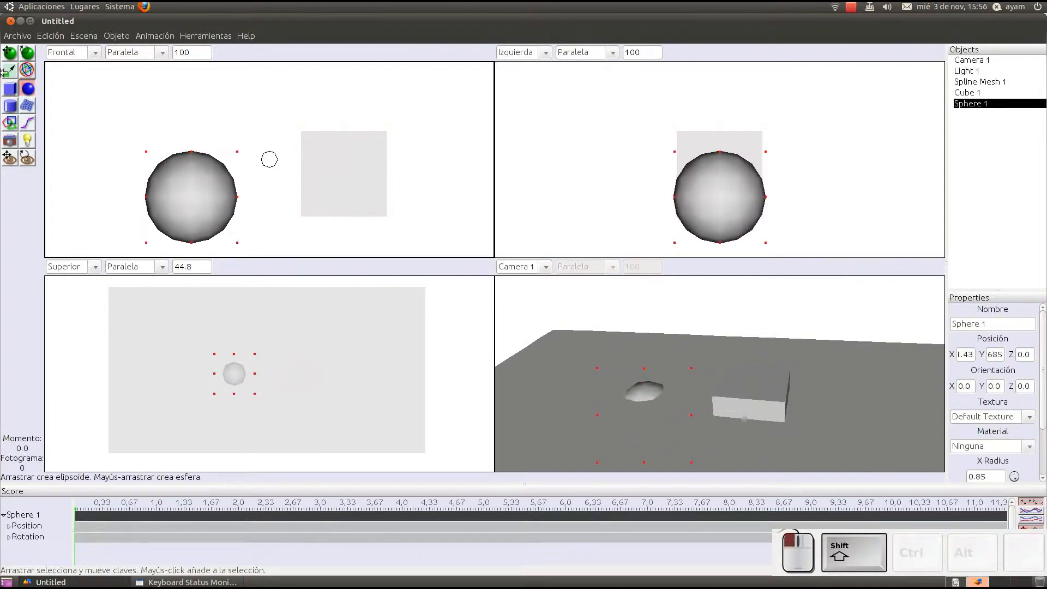
Step: Raise the sphere and the cube above the ground plane, shift the sphere slightly toward the cube, and deselect everything
click(26, 69)
drag(193, 153, 196, 77)
click(326, 146)
drag(342, 126, 333, 69)
click(162, 125)
drag(239, 125, 252, 125)
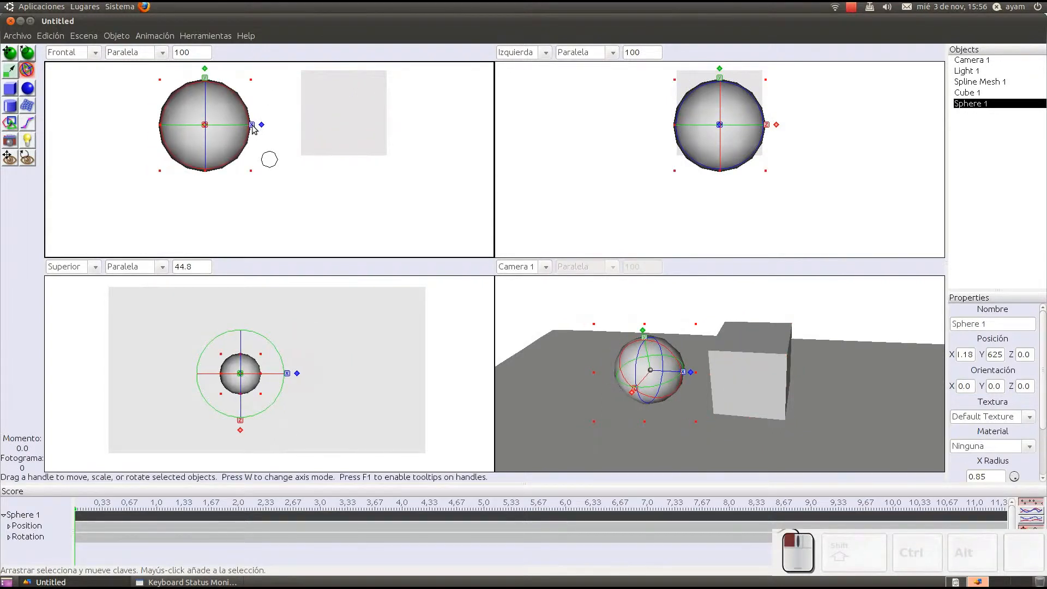
click(116, 82)
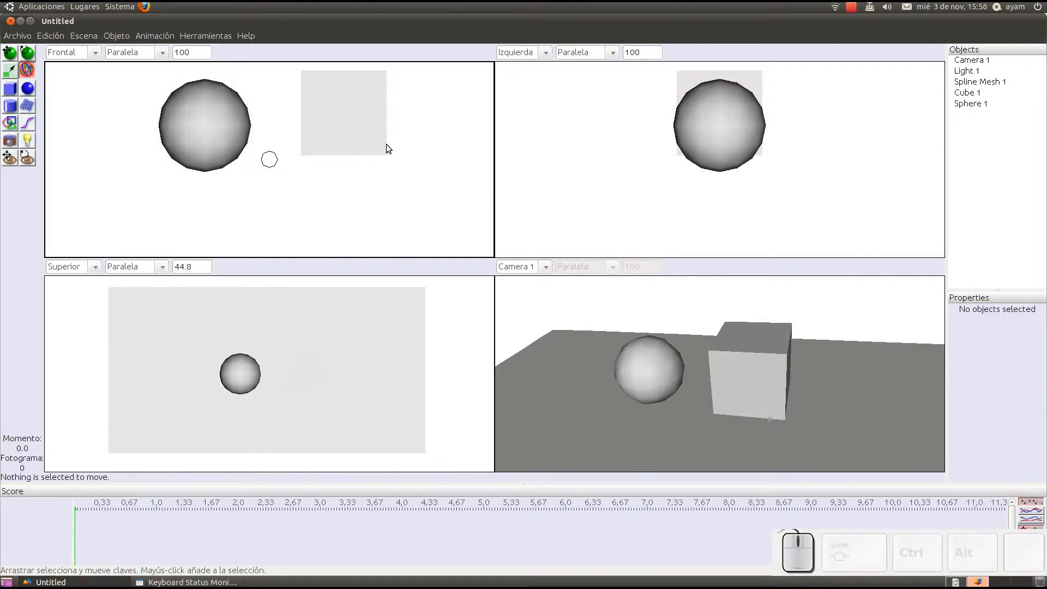
Step: View the scene's render options twice, cancelling each time without rendering
click(82, 35)
click(91, 47)
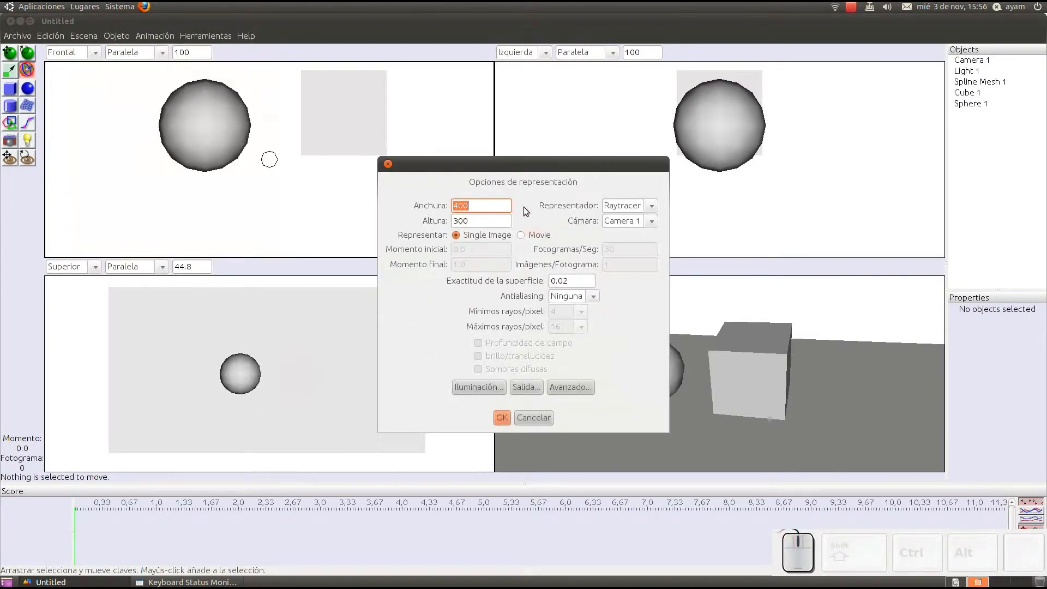
click(536, 416)
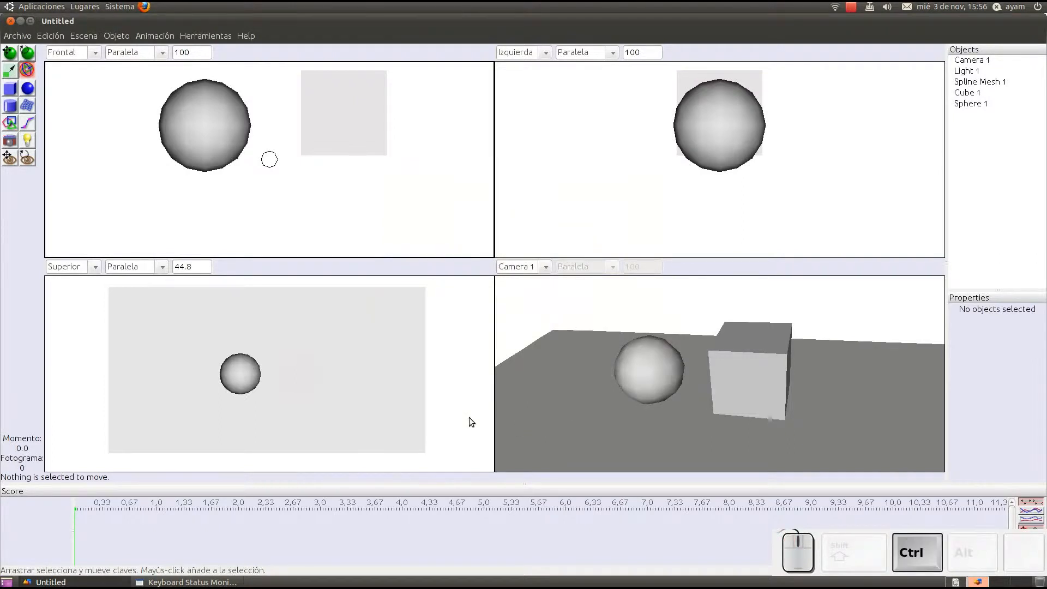
key(ctrl+r)
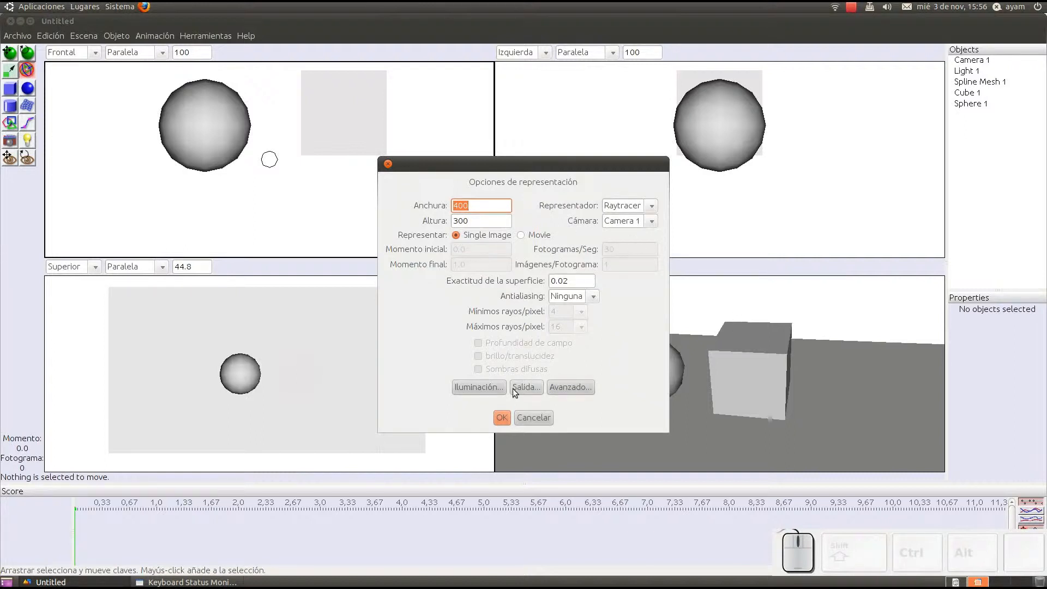
click(534, 418)
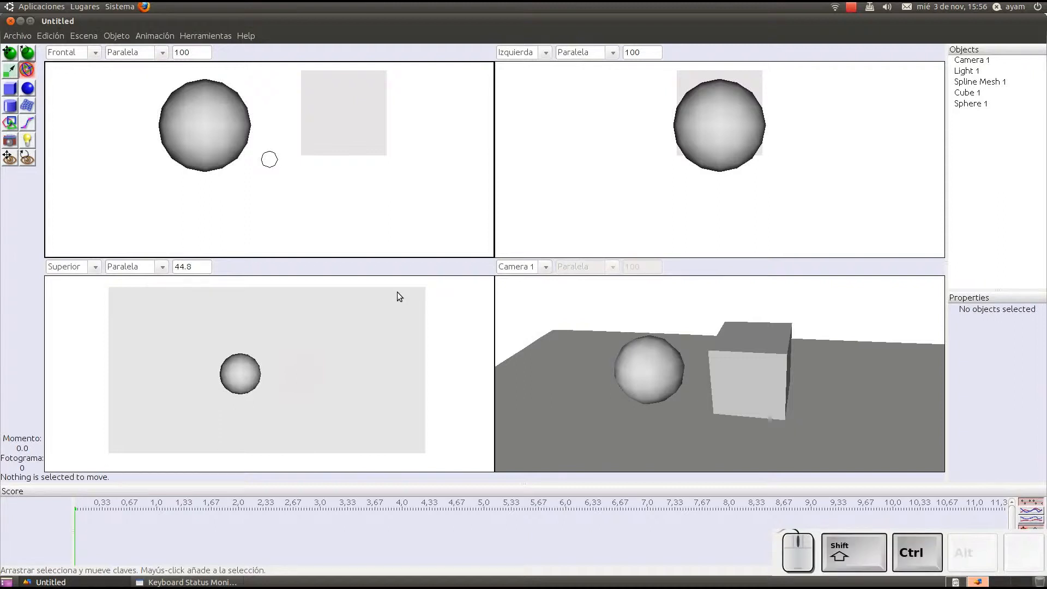
Step: Render the scene immediately with the current options and close the rendered image
key(ctrl+shift+r)
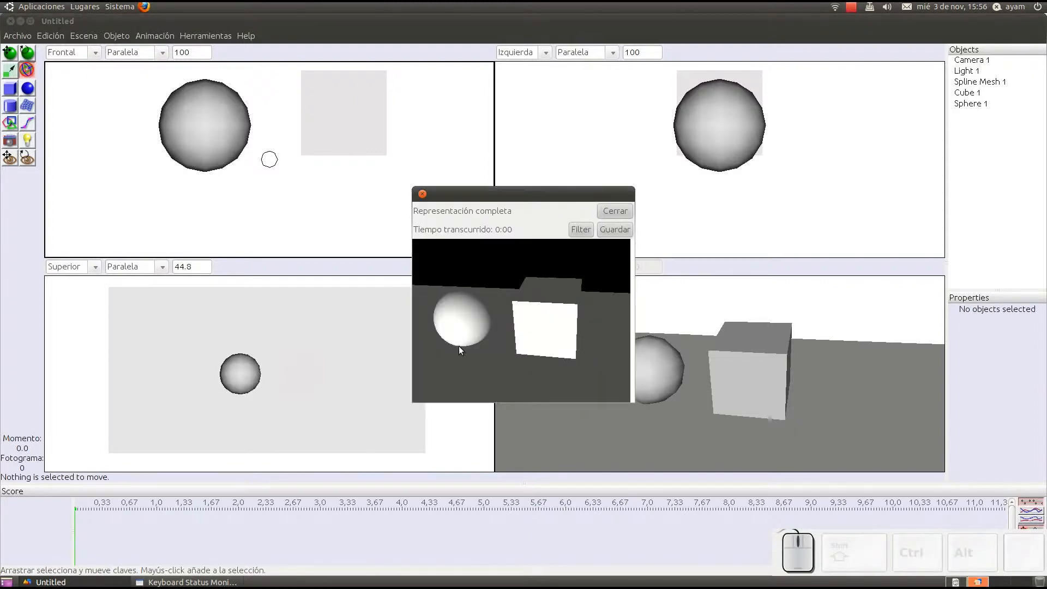
click(616, 210)
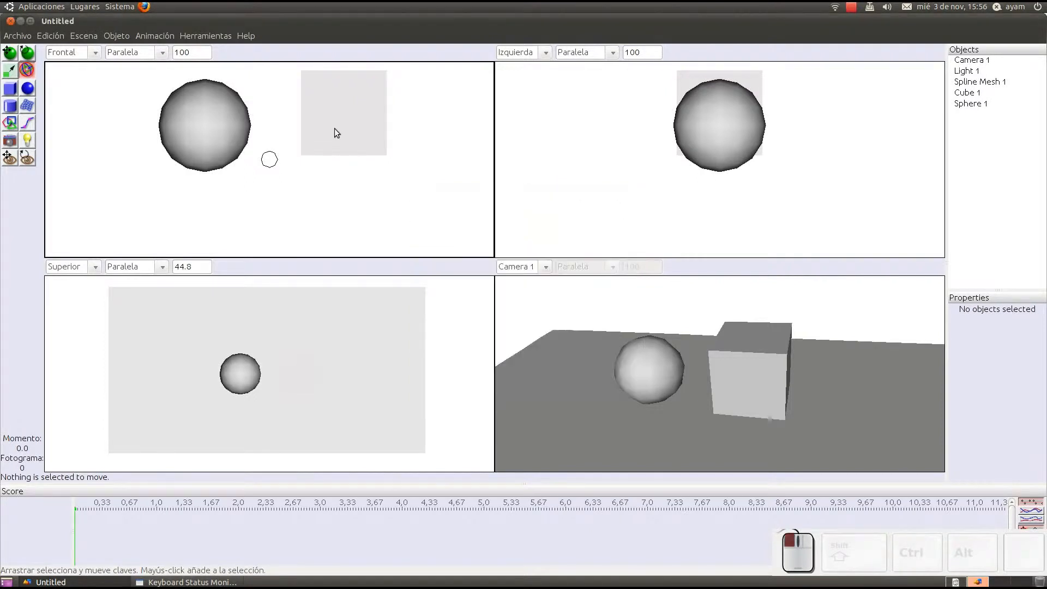
Step: Render the scene from Camera 1 at 1900 width by 800 height, and close the rendered image
click(91, 37)
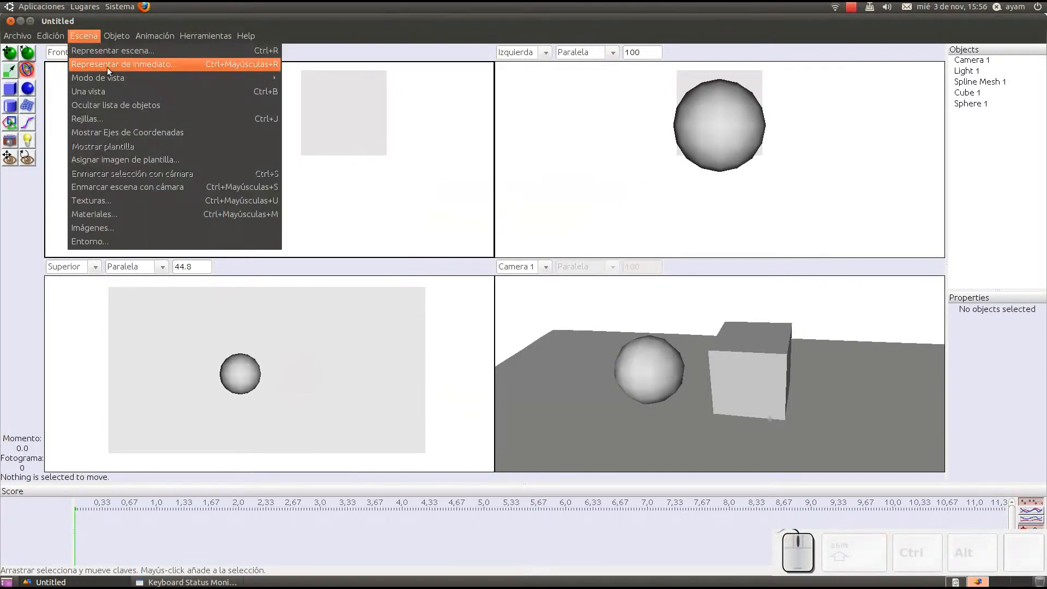
click(158, 50)
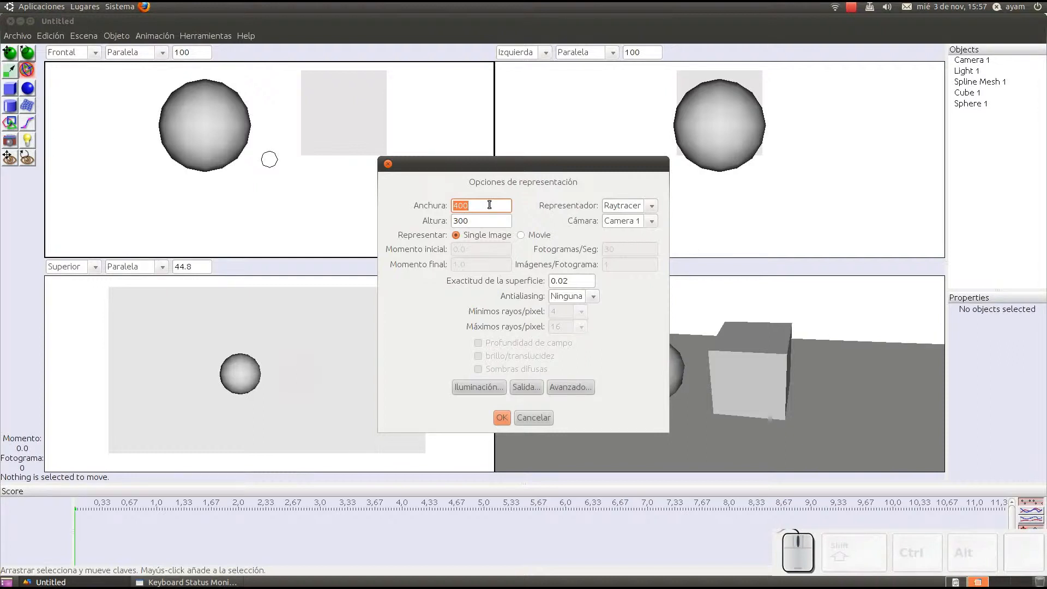
text(1900)
double_click(476, 224)
text(800)
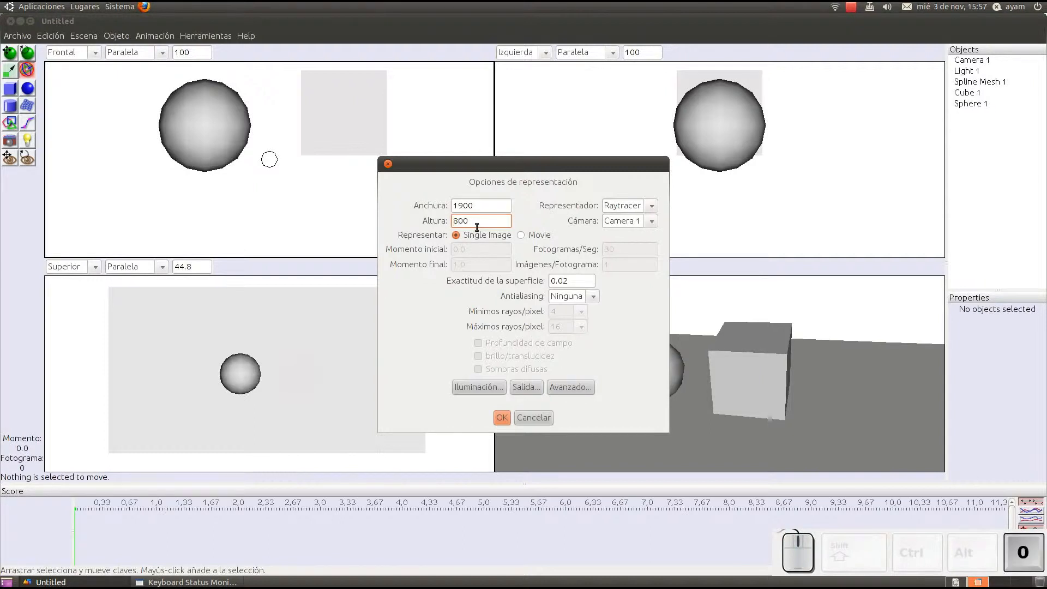
click(502, 417)
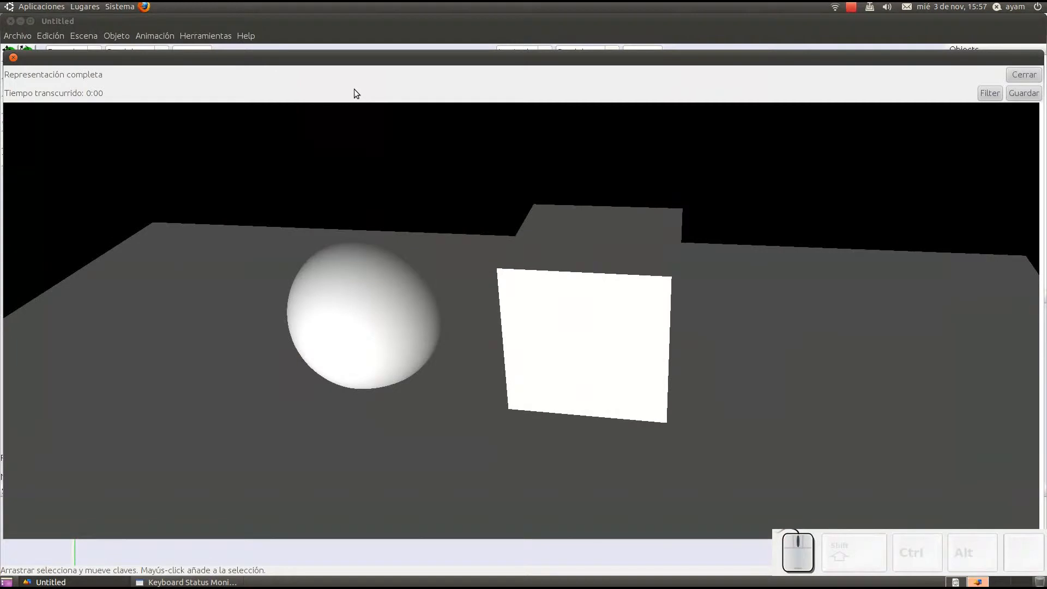
drag(434, 53, 431, 30)
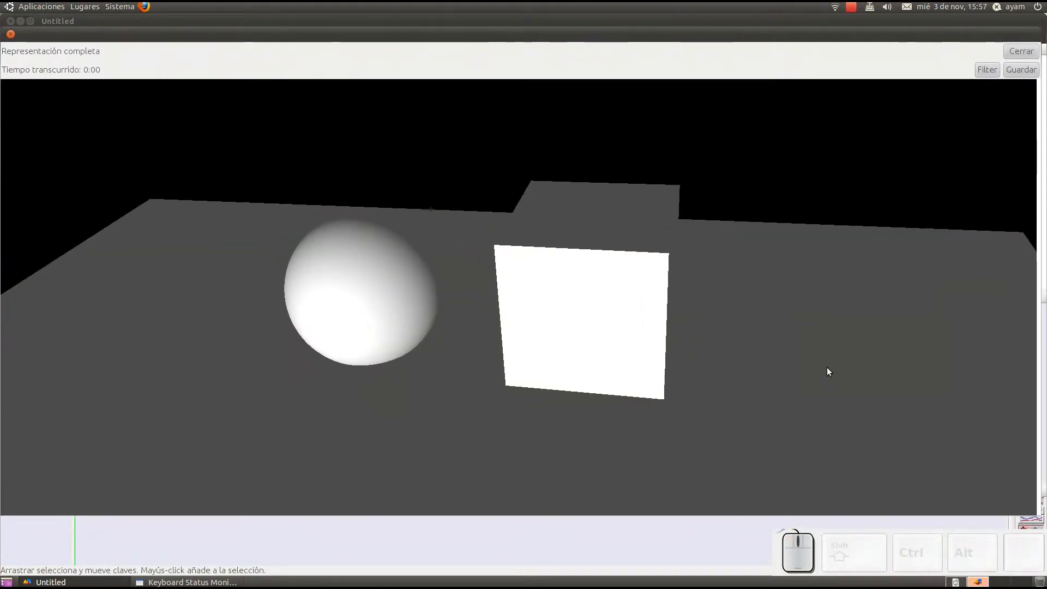
click(1034, 55)
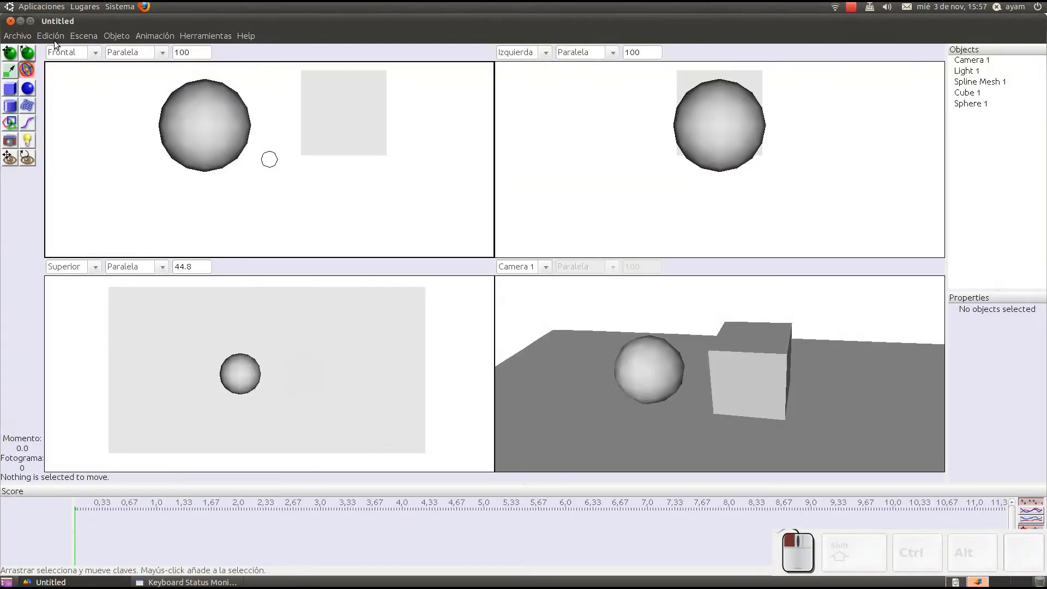
Step: Examine the render options for the Raster and Raytracer renderers and the available cameras, then cancel without rendering
click(84, 36)
click(88, 47)
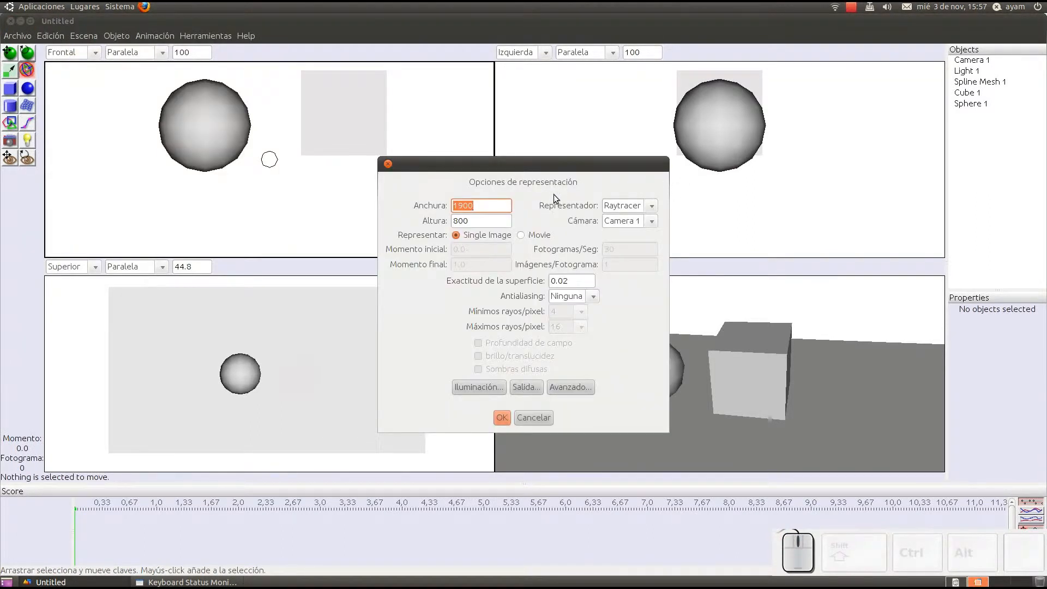
click(646, 208)
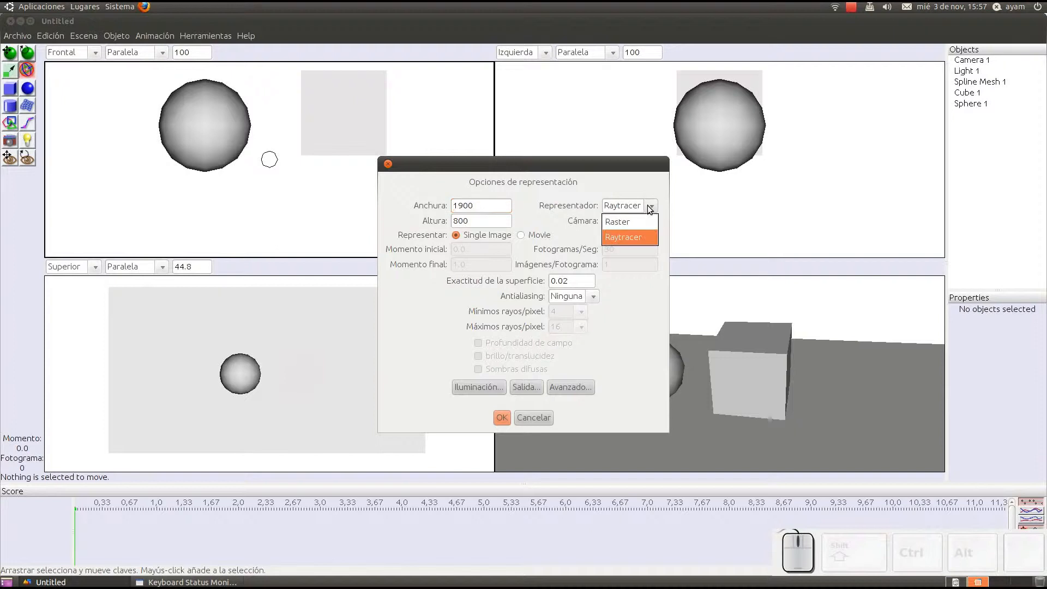
click(622, 186)
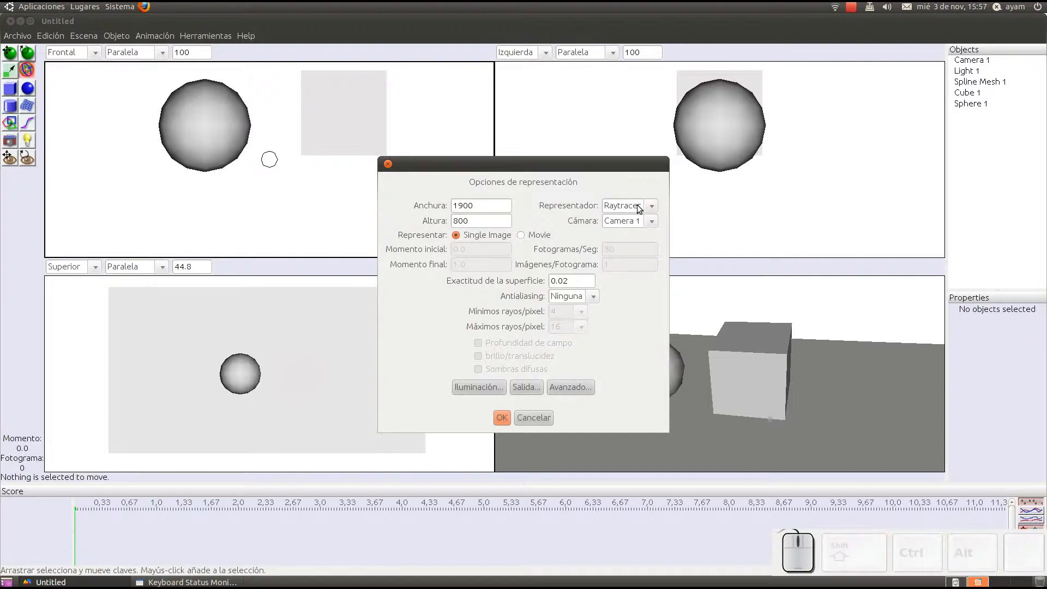
click(637, 206)
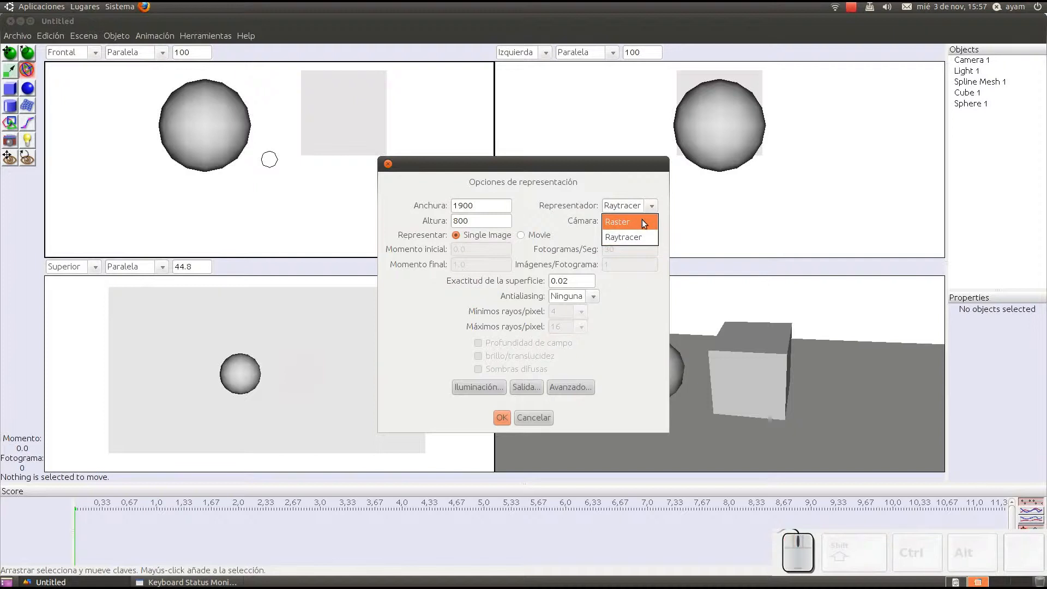
click(642, 220)
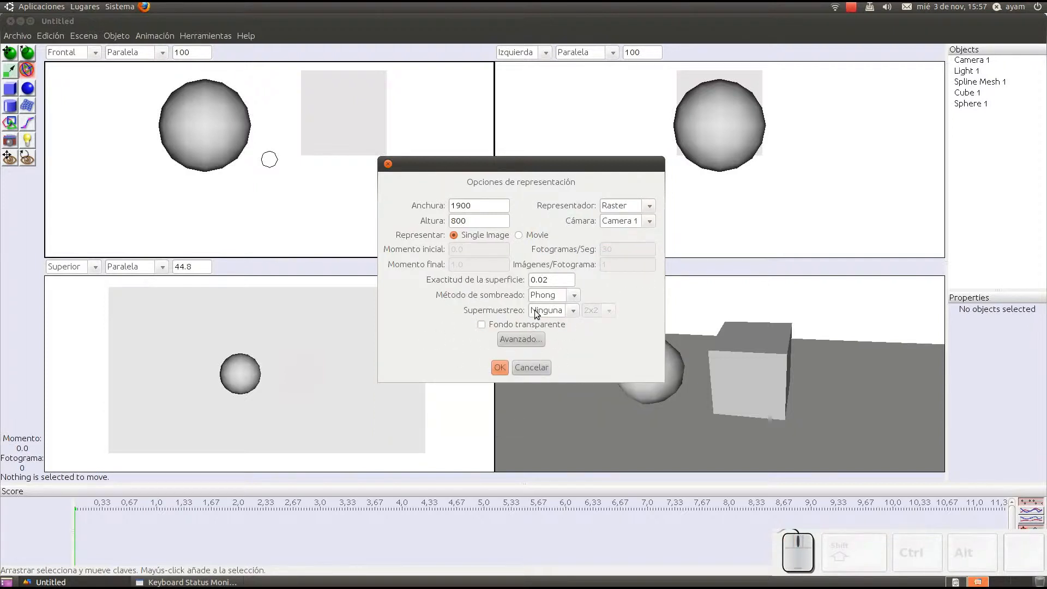
click(647, 206)
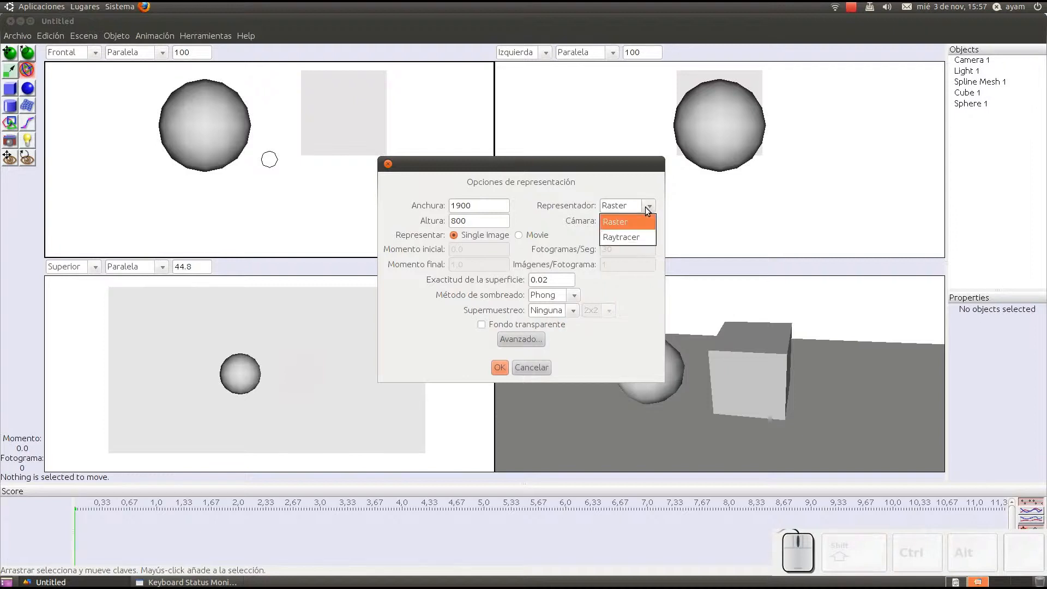
click(620, 237)
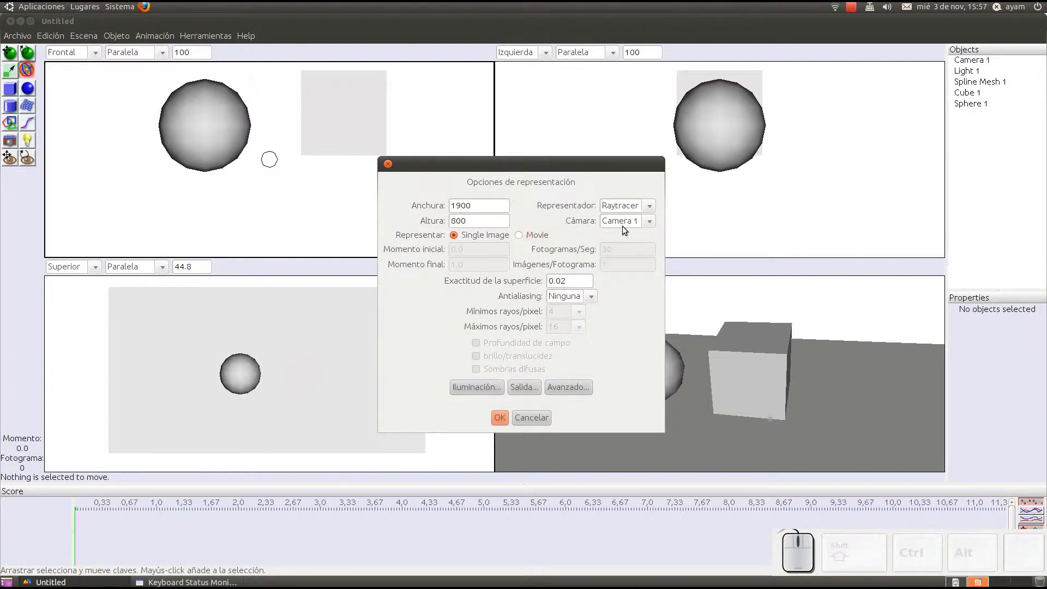
click(635, 221)
click(635, 238)
click(552, 415)
Step: Place four more cameras around the ground plane, sphere and cube, using a zoomed-out, rotated view of the scene
scroll(244, 186, down, 5)
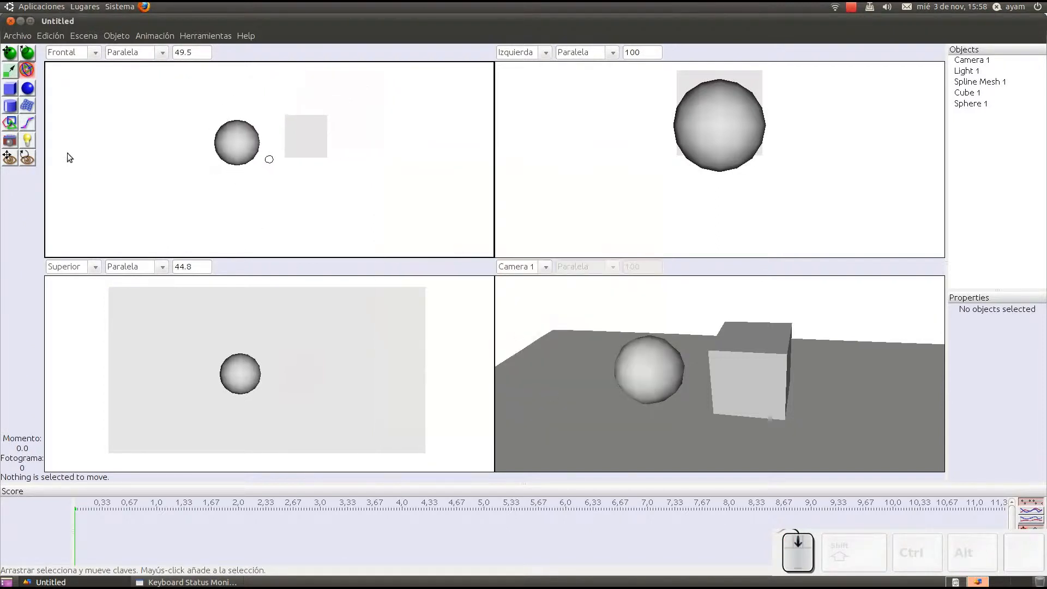
click(12, 145)
scroll(180, 156, down, 3)
middle_drag(182, 160, 217, 137)
click(225, 148)
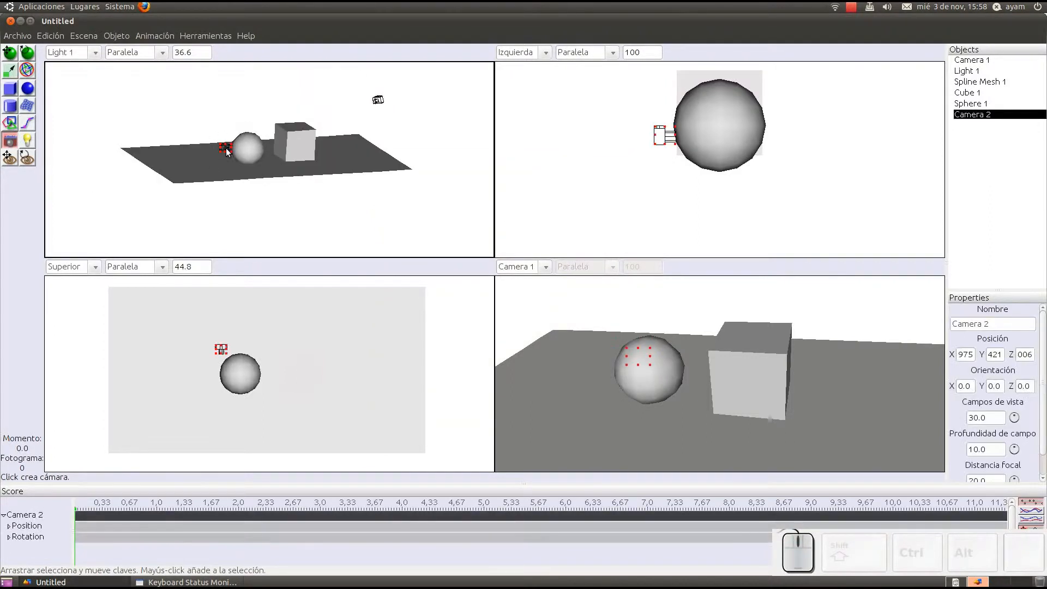
click(387, 170)
click(229, 83)
click(163, 132)
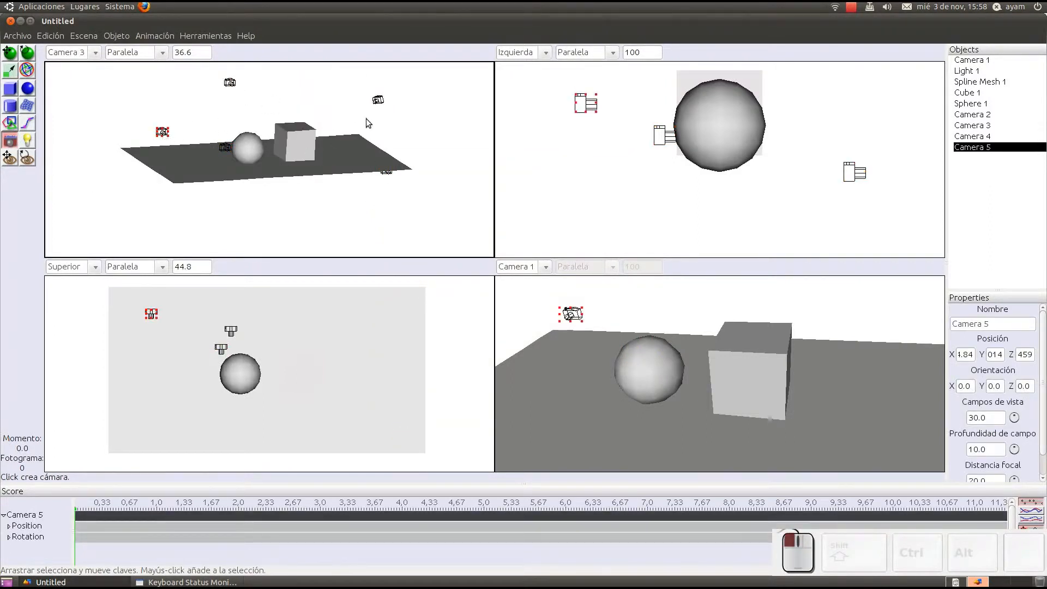
Step: Look through Camera 2, Camera 3 and Camera 4 in turn in the viewport that shows Camera 1
middle_drag(365, 119, 518, 284)
click(543, 267)
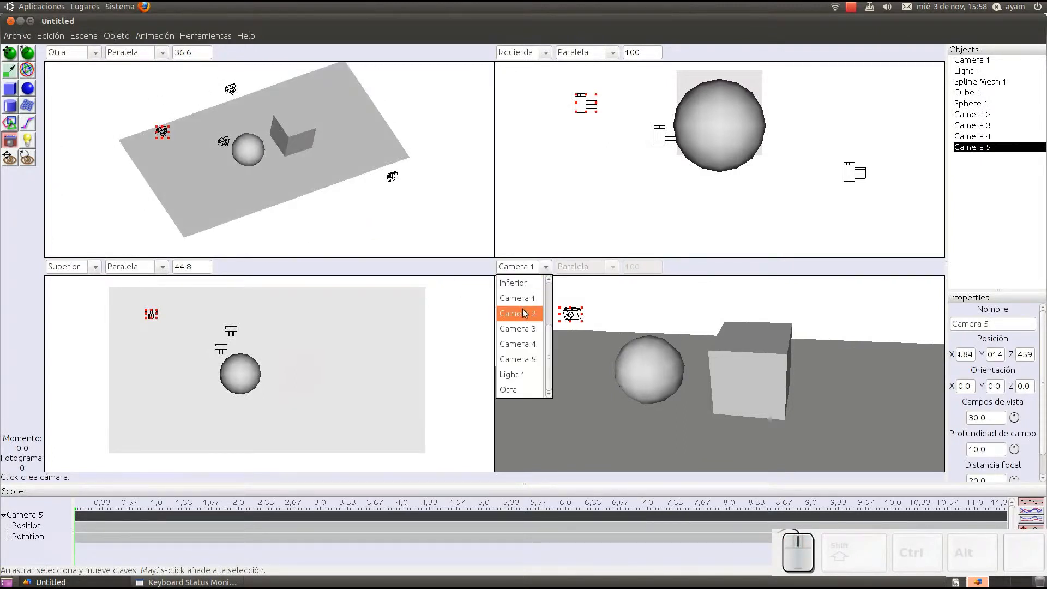
click(522, 310)
click(539, 267)
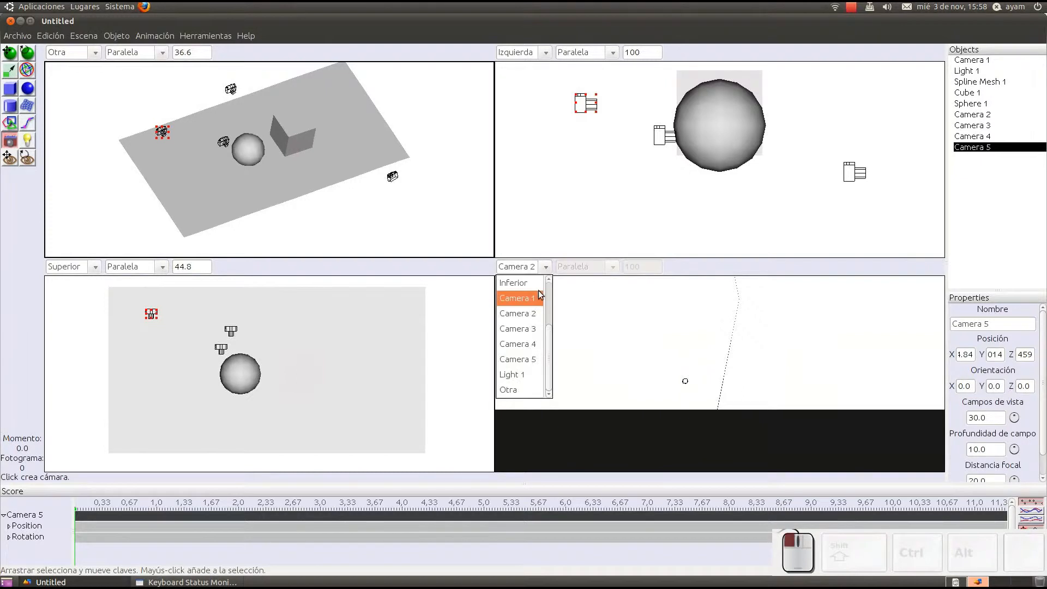
click(533, 328)
click(545, 266)
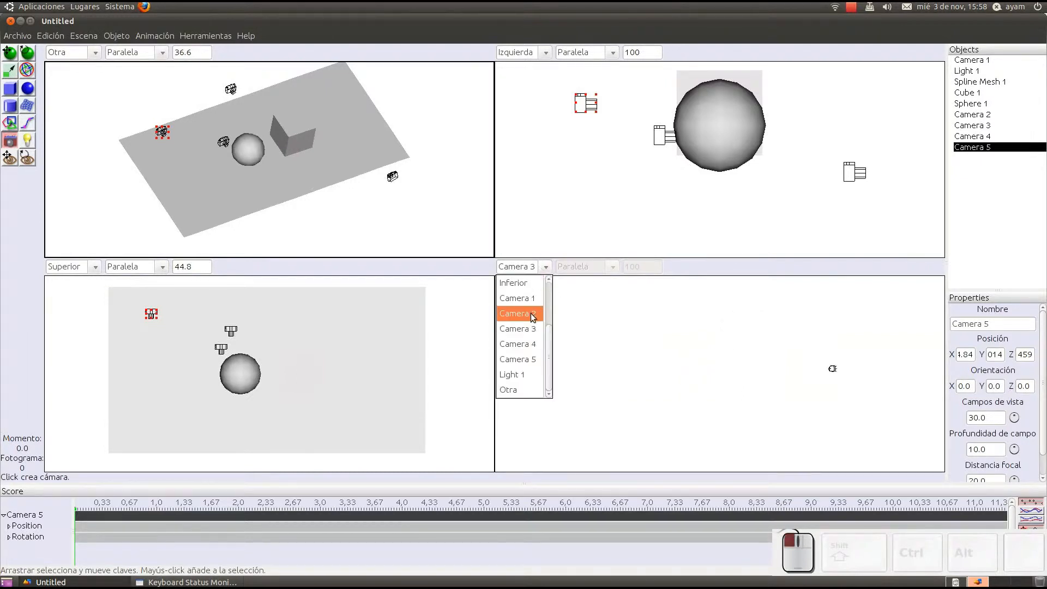
click(522, 344)
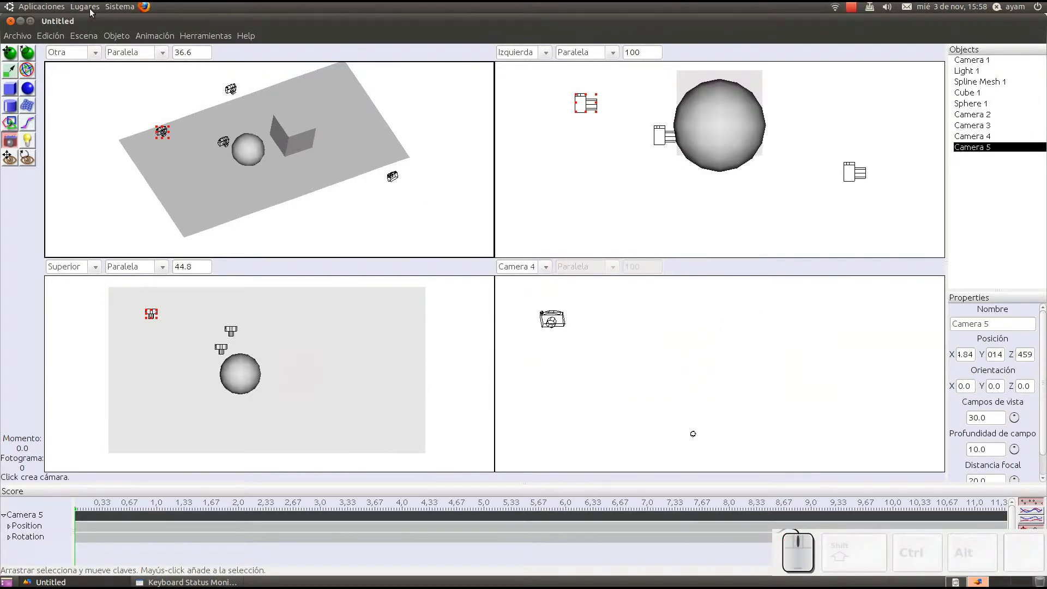
Step: Render the scene from Camera 5 with the Raytracer and close the rendered image
click(85, 36)
click(96, 54)
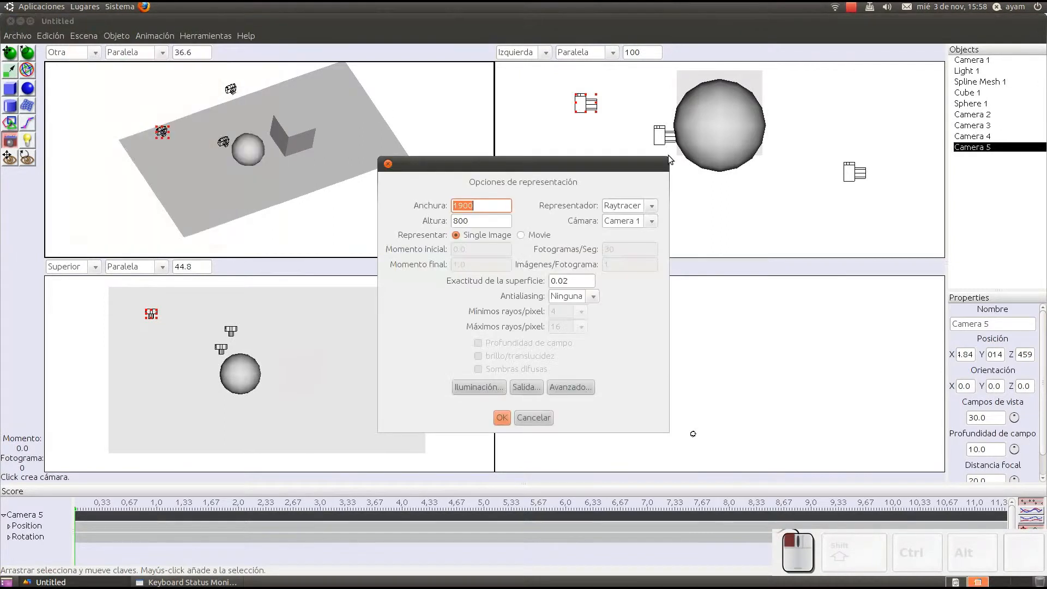
click(652, 221)
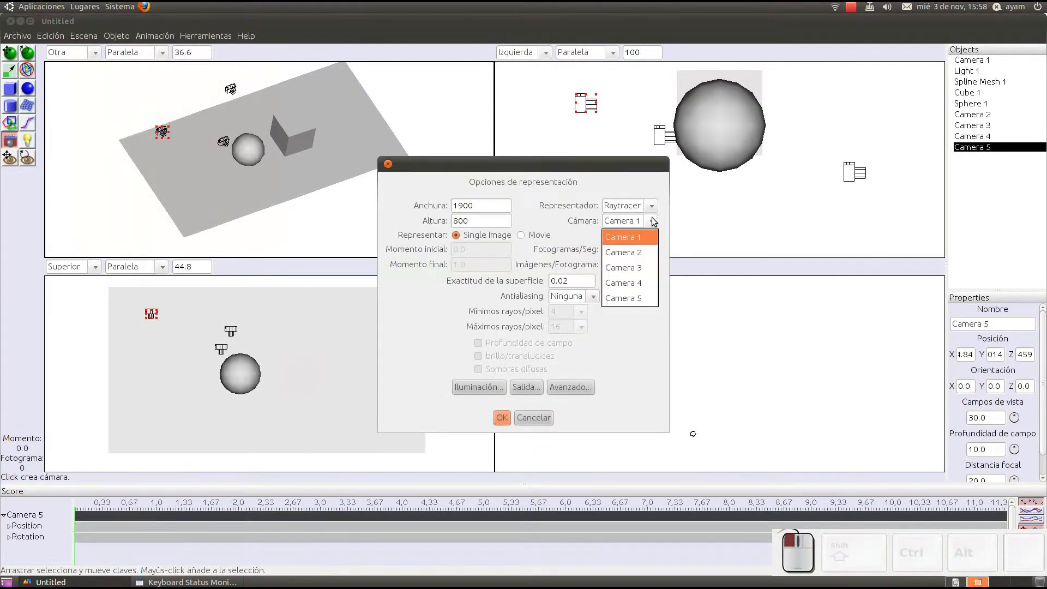
click(633, 298)
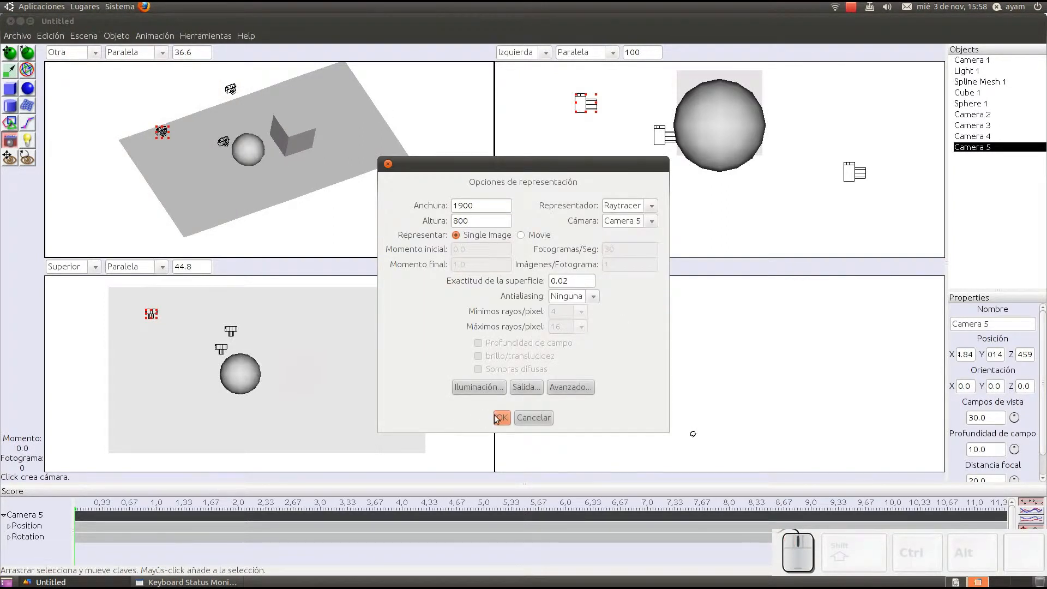
click(501, 418)
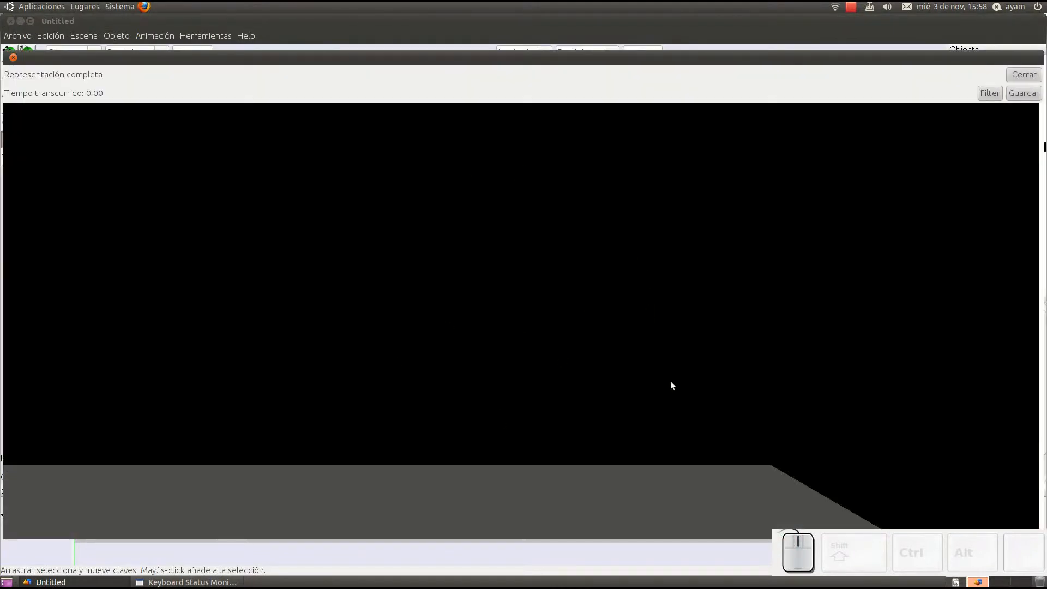
click(1025, 74)
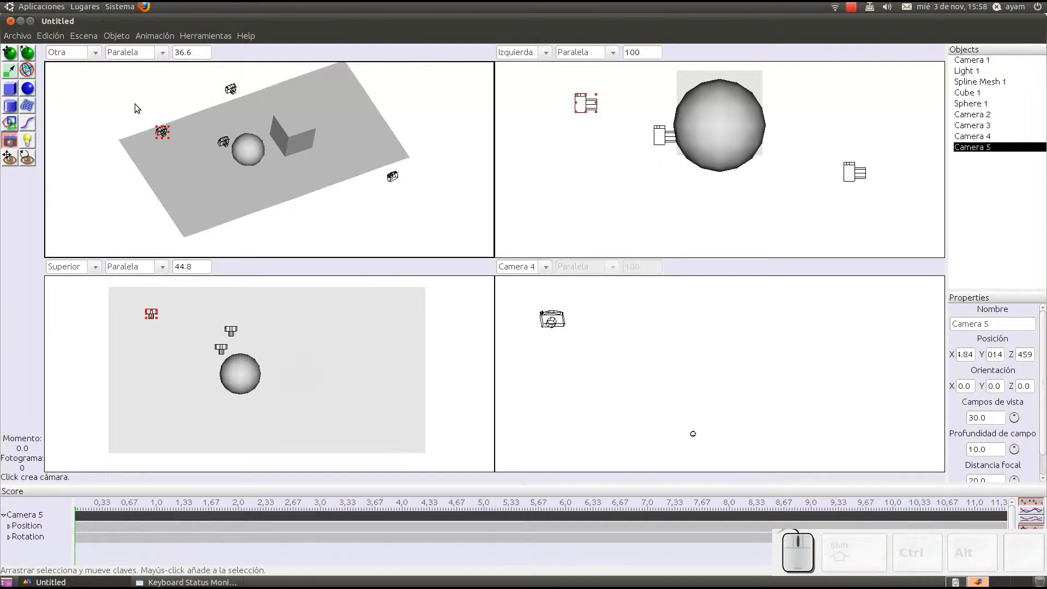
Step: Select Cameras 2, 3, 4 and 5 together and delete them from the scene
key(m)
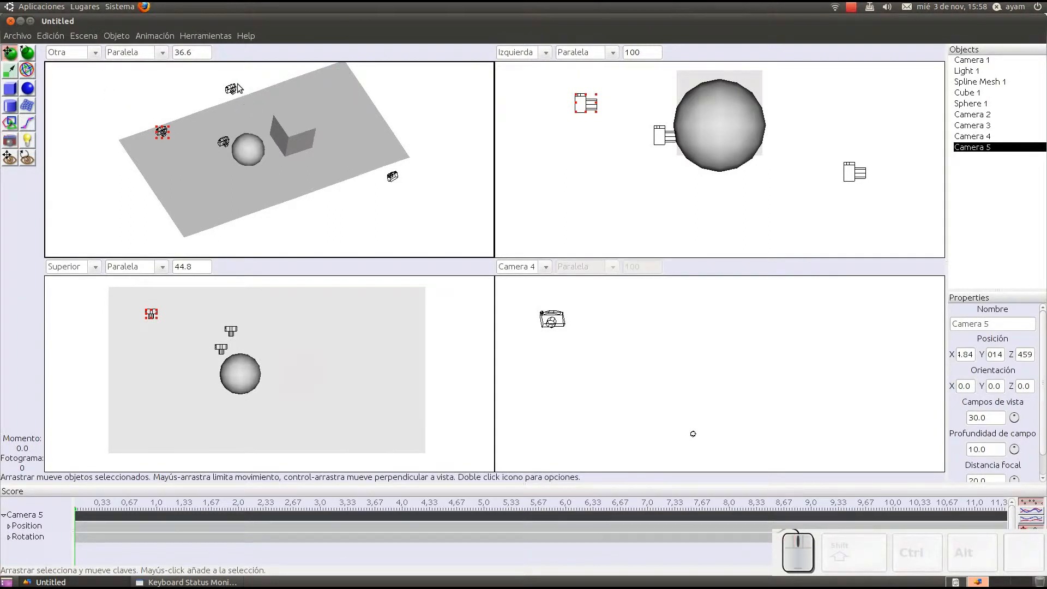
shift+click(232, 85)
shift+click(223, 140)
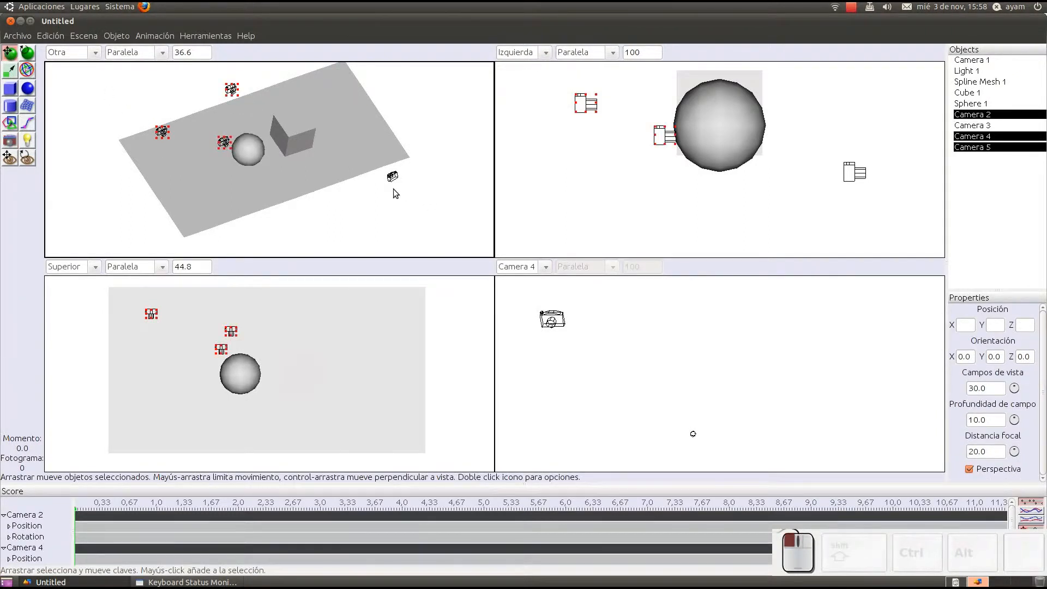
drag(393, 188, 364, 219)
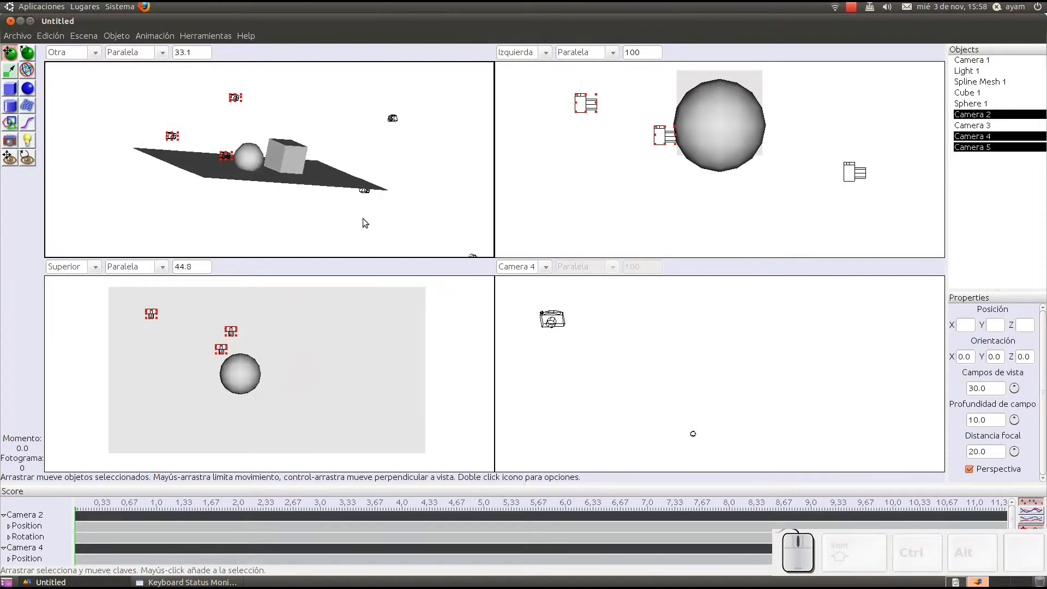
shift+click(364, 190)
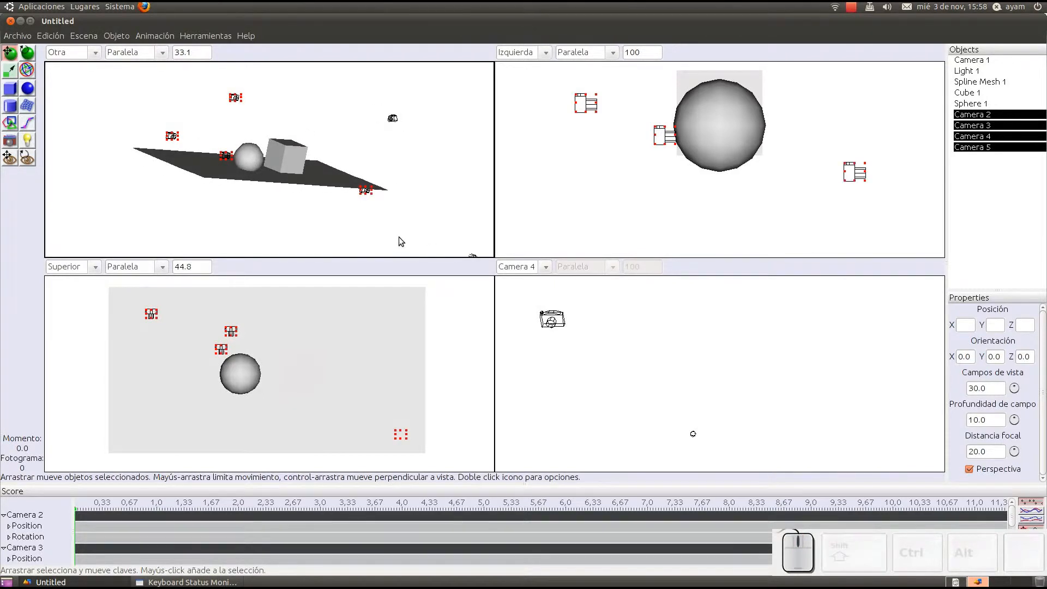
right_click(975, 136)
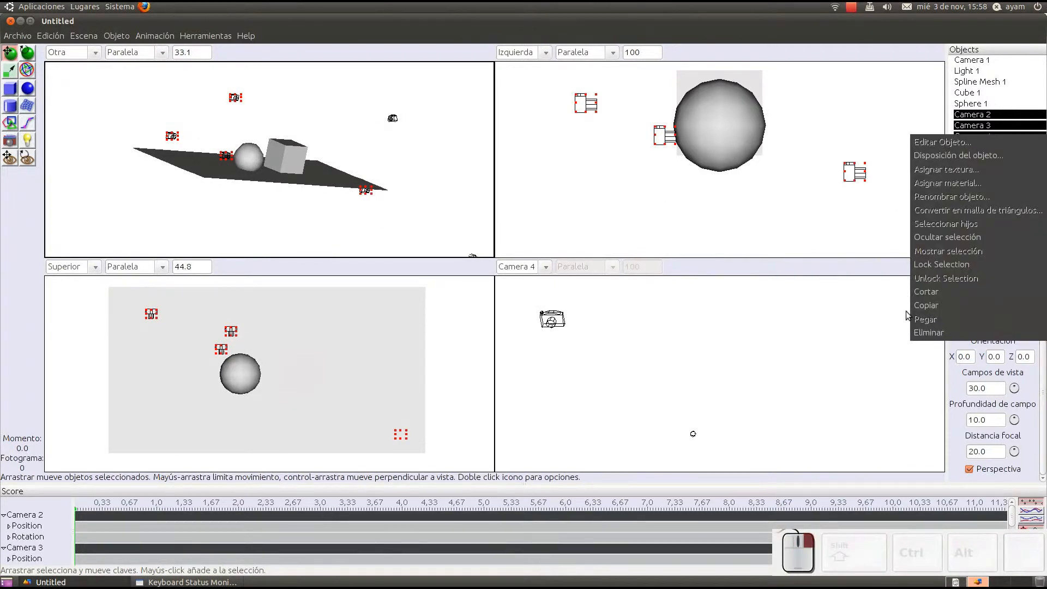
click(927, 333)
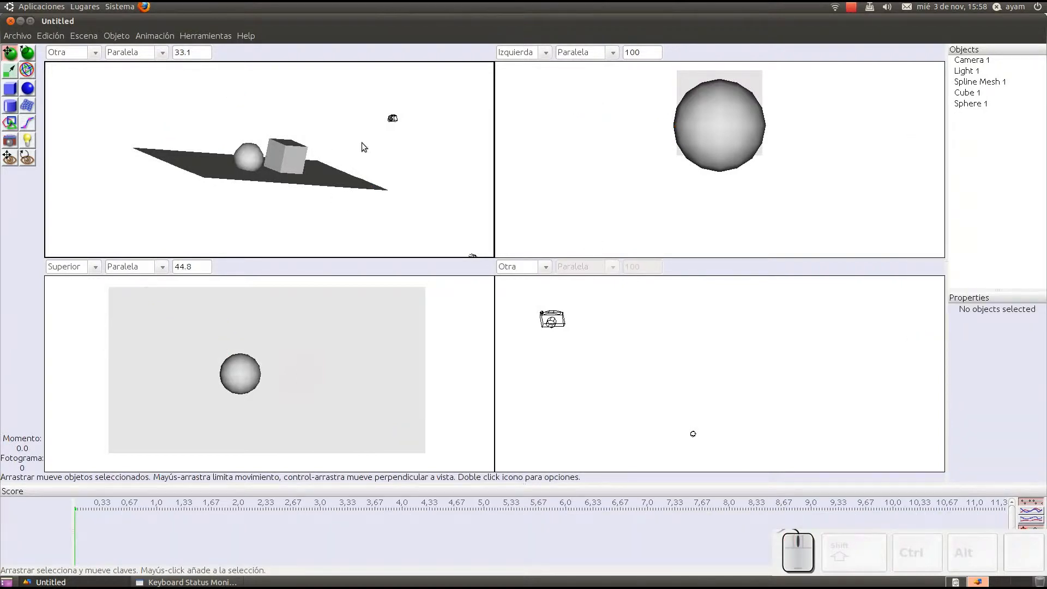
Step: Examine the Movie render settings, switch back to Single Image, render from Camera 1 without antialiasing and close the image
scroll(344, 156, down, 5)
middle_drag(342, 153, 301, 165)
scroll(307, 162, up, 6)
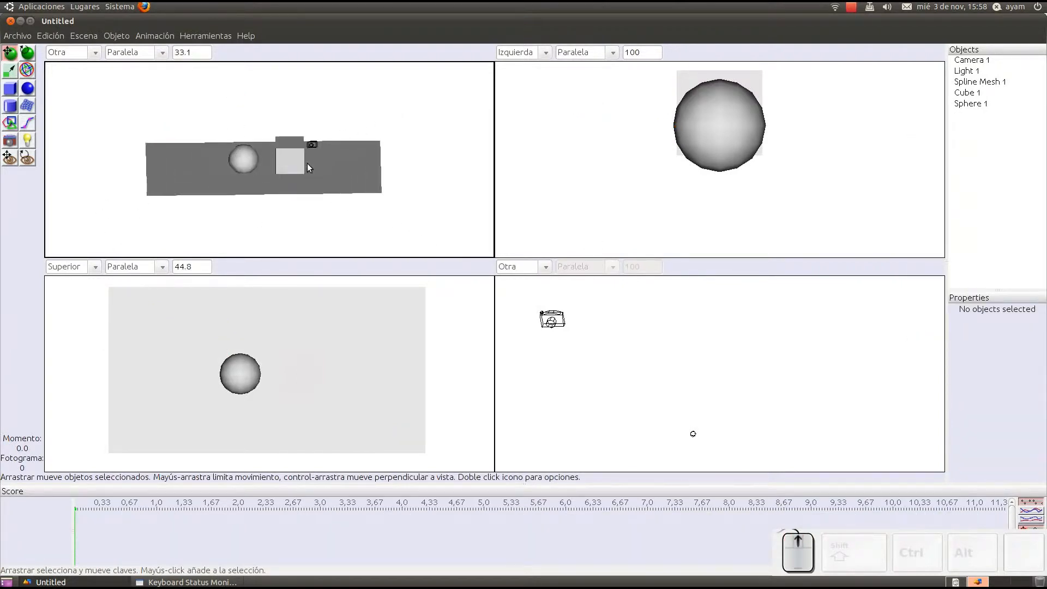
click(86, 34)
click(96, 46)
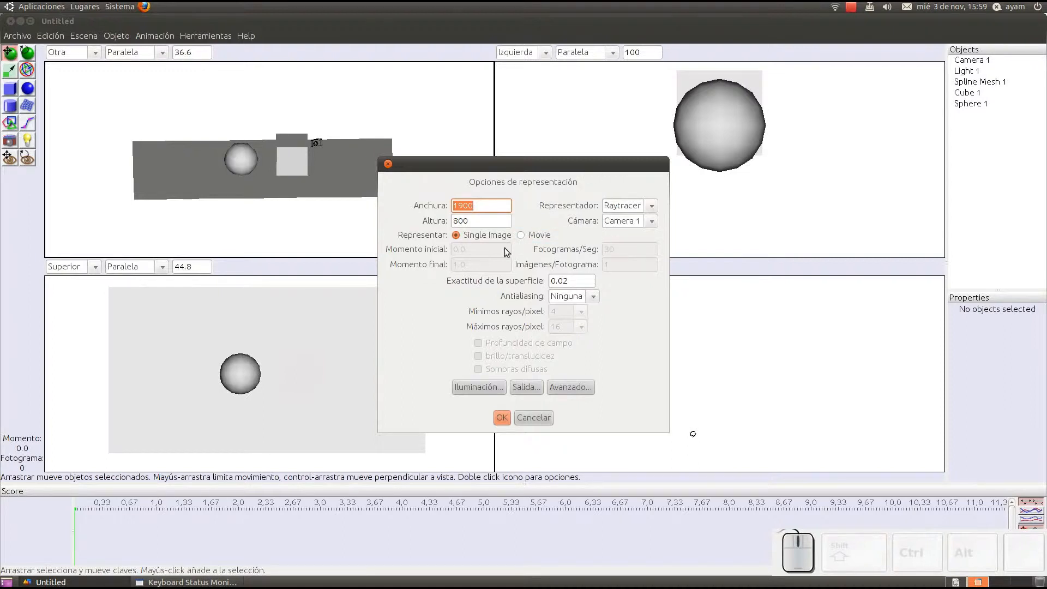
click(522, 235)
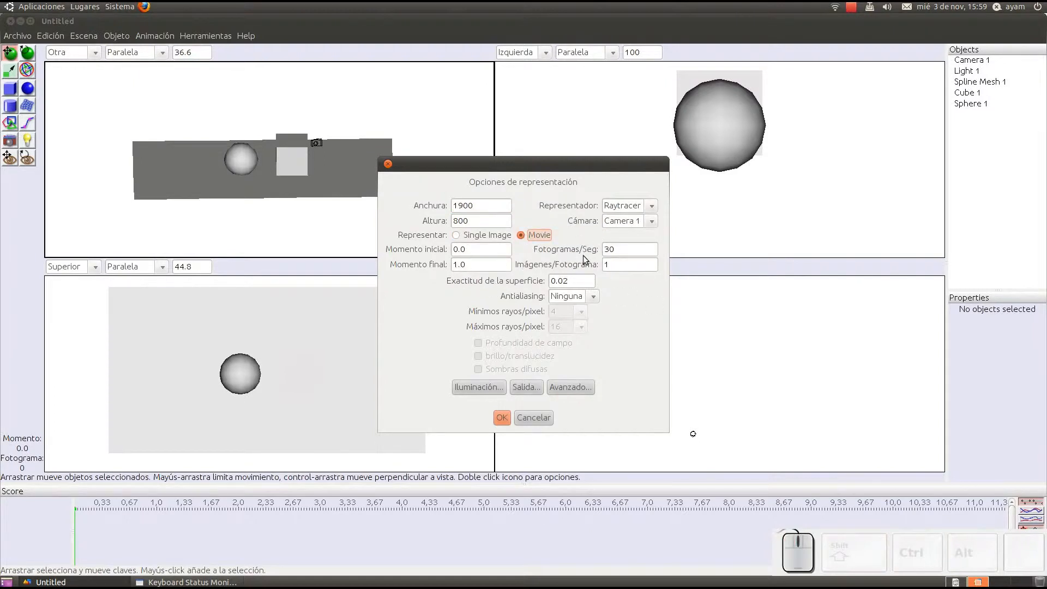
click(482, 235)
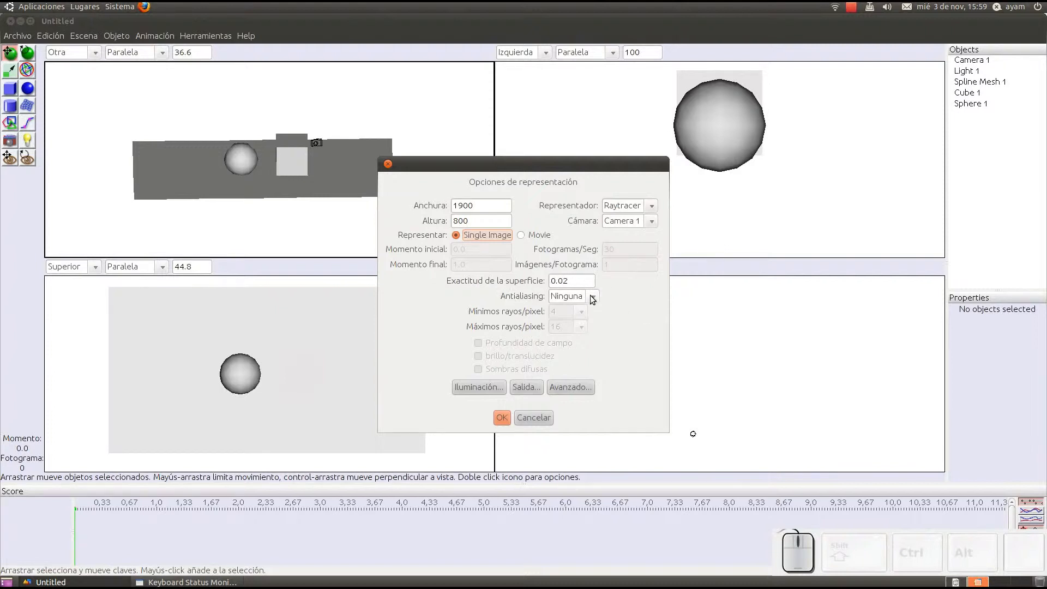
click(502, 418)
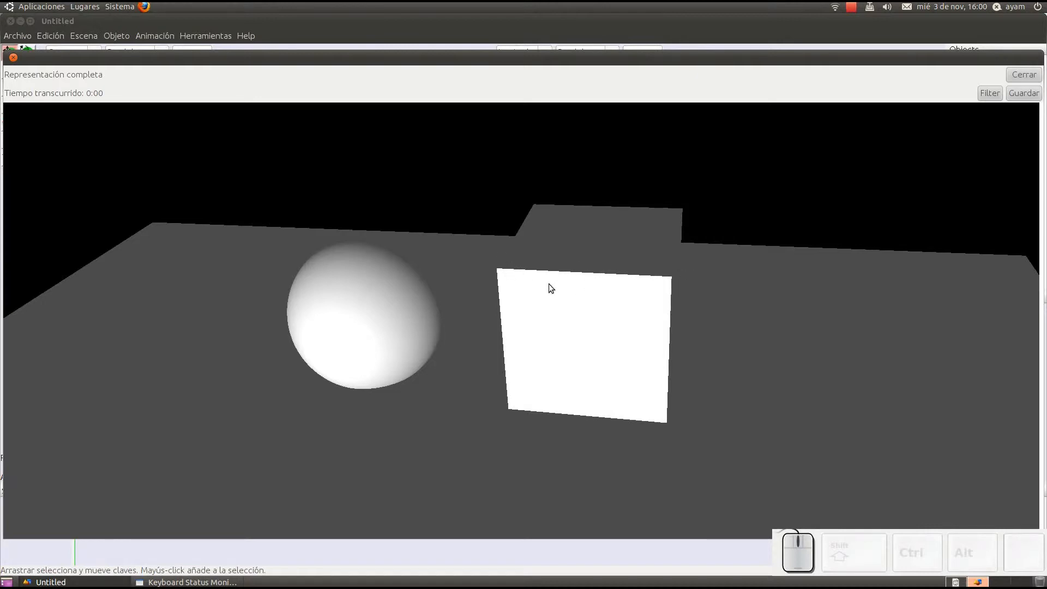
click(1024, 75)
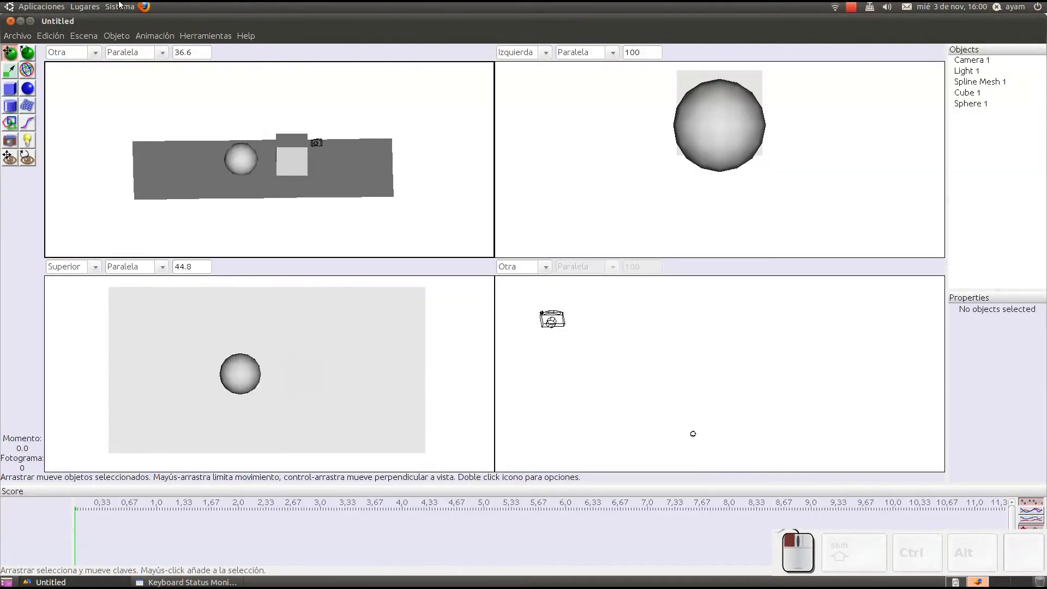
Step: Set the render antialiasing to Máximo, render the scene from Camera 1 and close the rendered image
click(96, 34)
click(93, 45)
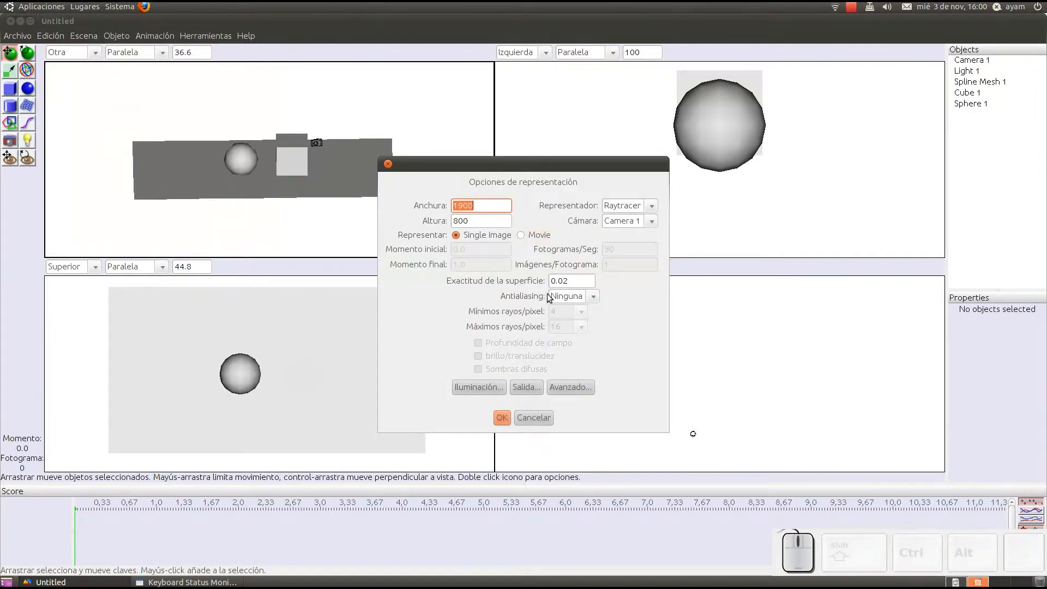
click(592, 296)
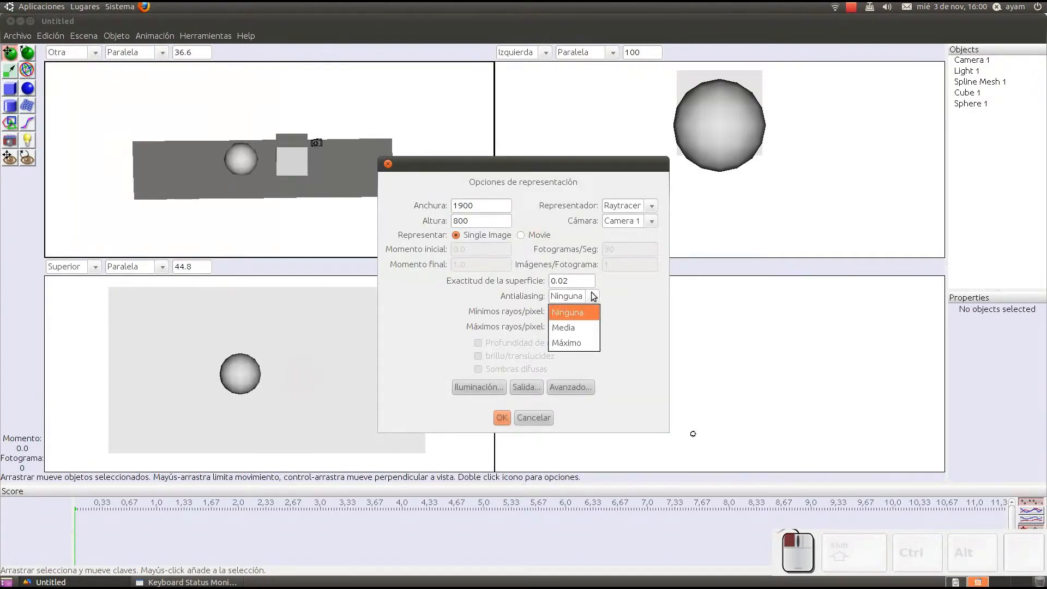
click(581, 341)
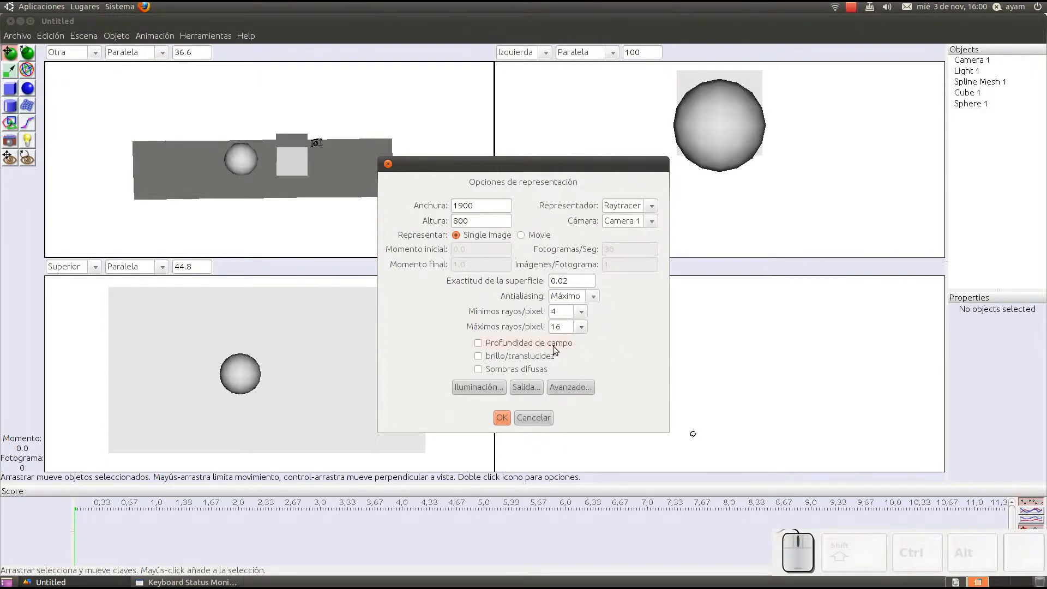
click(502, 417)
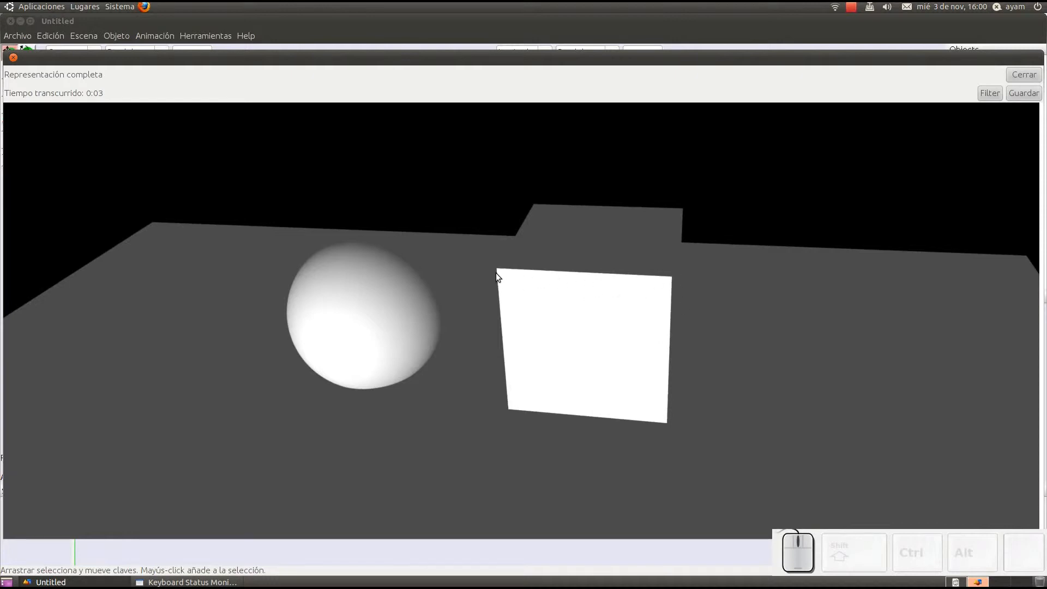
click(1022, 76)
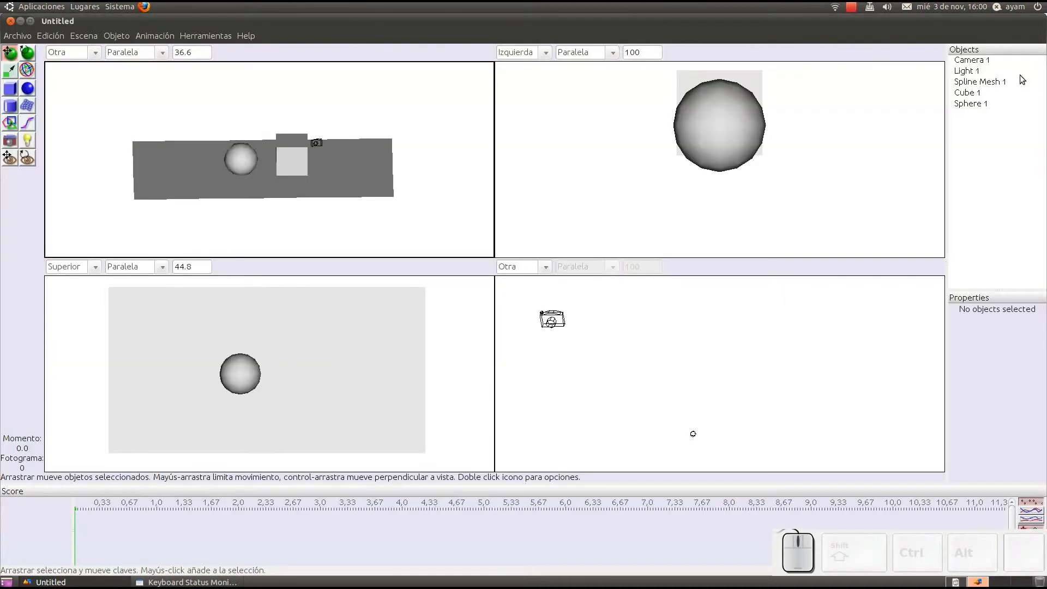
Step: Set the global illumination to Oclusión de Ambiente, render the scene from Camera 1 and close the rendered image
click(84, 36)
click(88, 51)
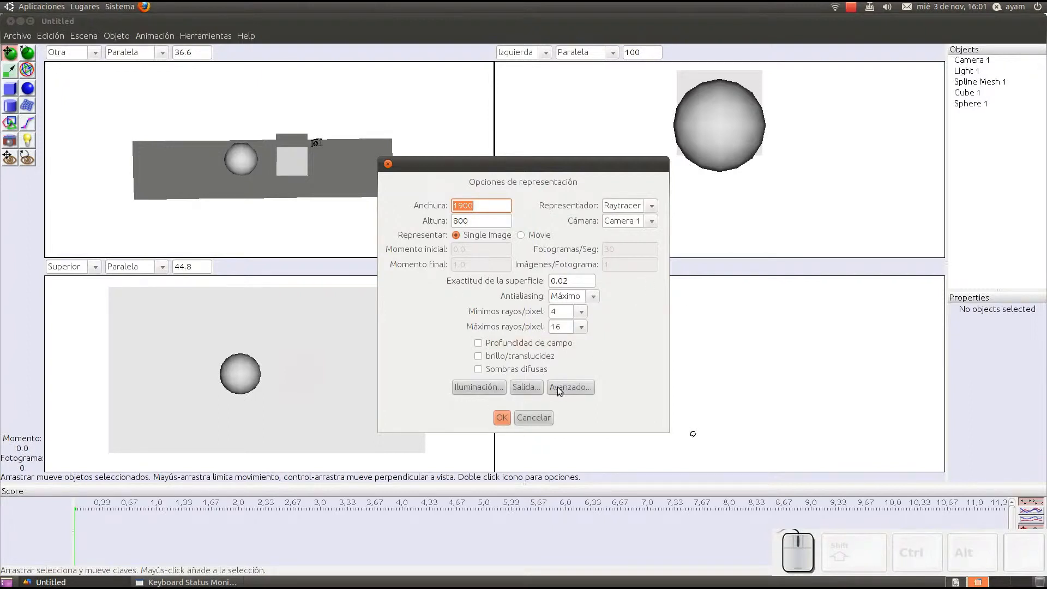
click(472, 386)
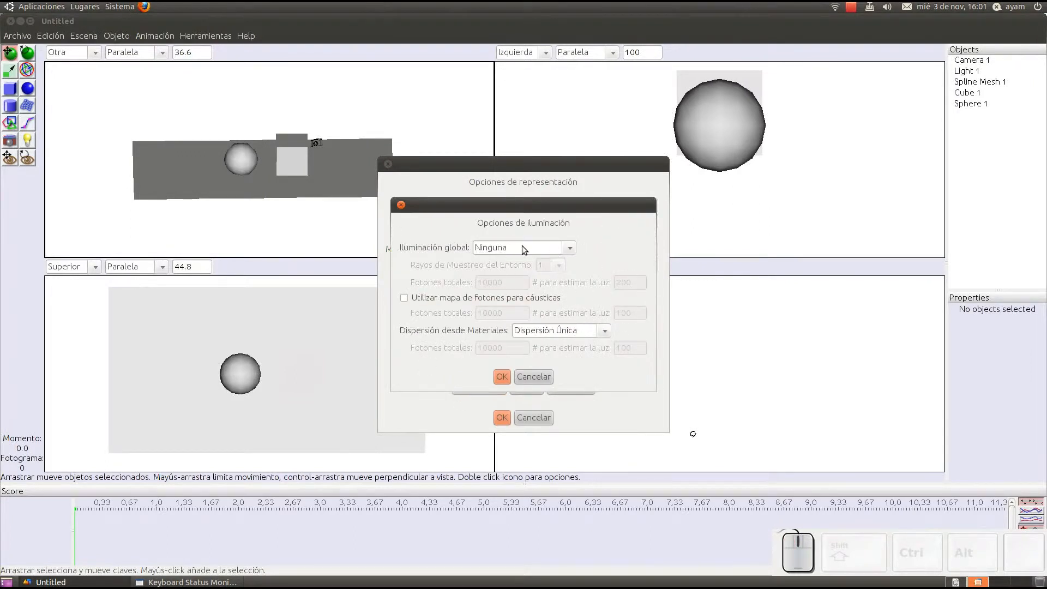
click(569, 248)
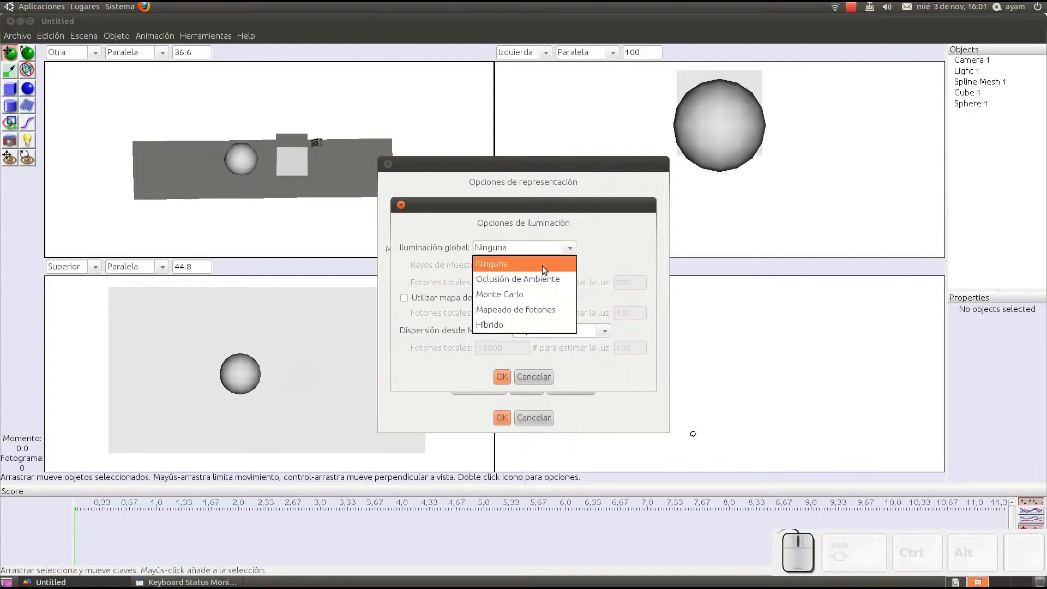
click(517, 279)
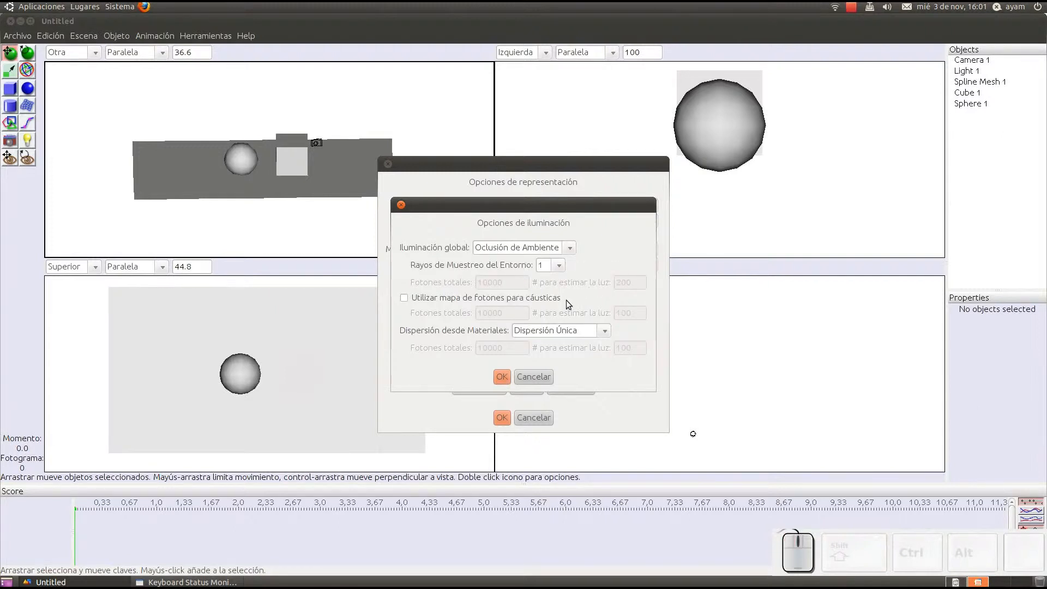
click(501, 376)
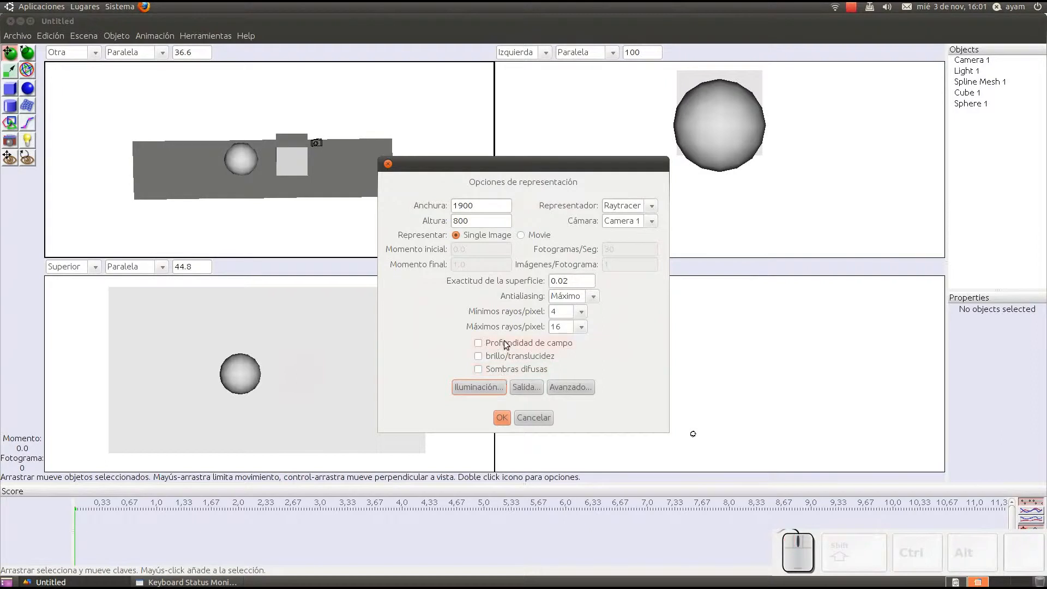
click(498, 419)
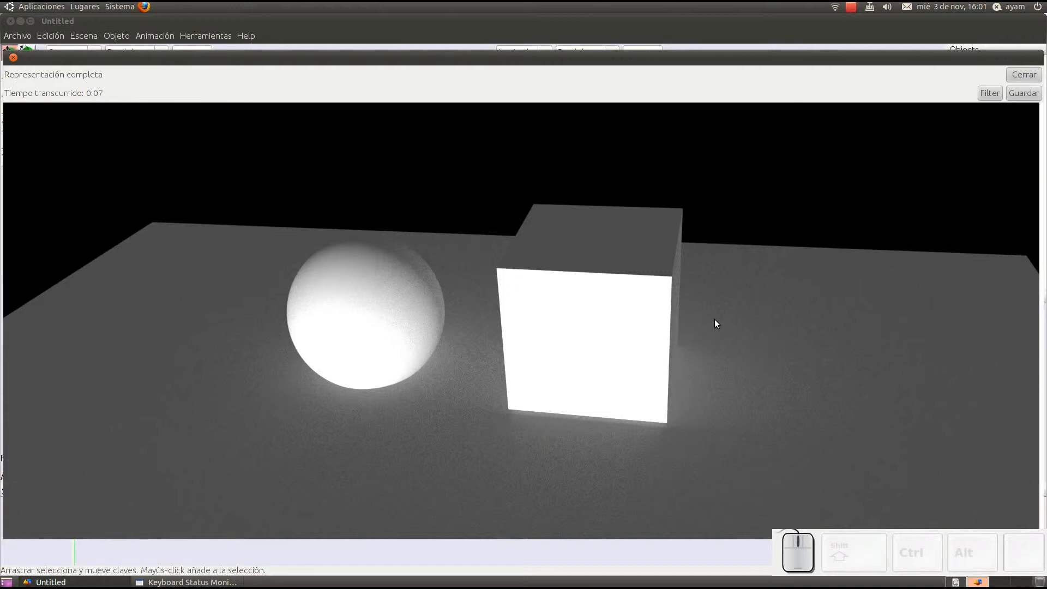
click(1020, 75)
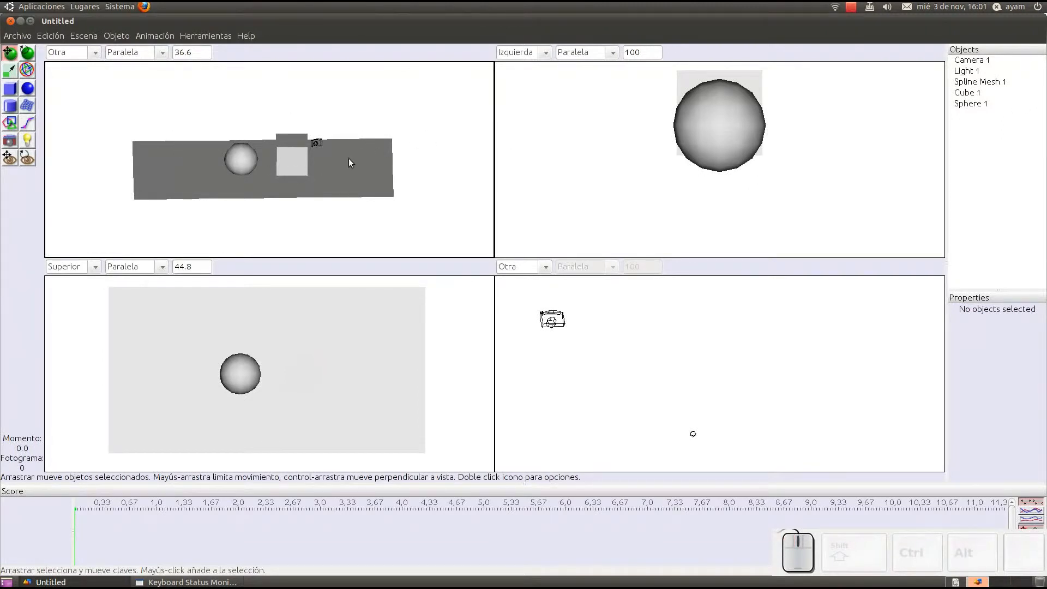
Step: Select Light 1 in the perspective-style view beside the objects and delete it from the scene
scroll(347, 164, down, 4)
mouse_move(346, 163)
middle_down()
mouse_move(374, 179)
mouse_move(350, 150)
mouse_move(335, 171)
middle_up()
scroll(349, 162, down, 4)
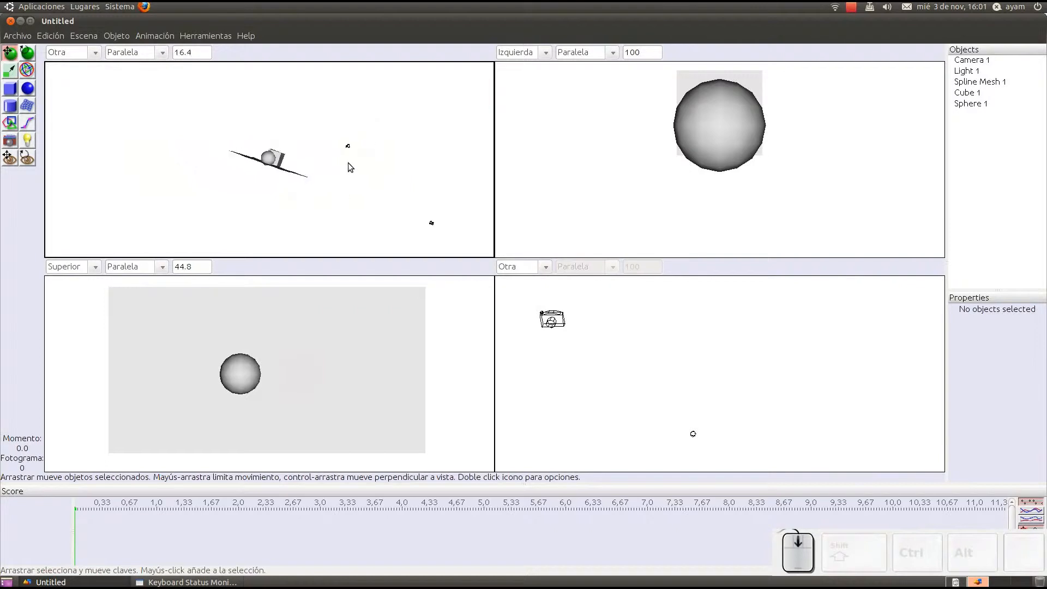
scroll(348, 162, down, 2)
click(402, 212)
mouse_move(419, 208)
middle_down()
mouse_move(394, 189)
mouse_move(425, 205)
middle_up()
scroll(383, 164, up, 13)
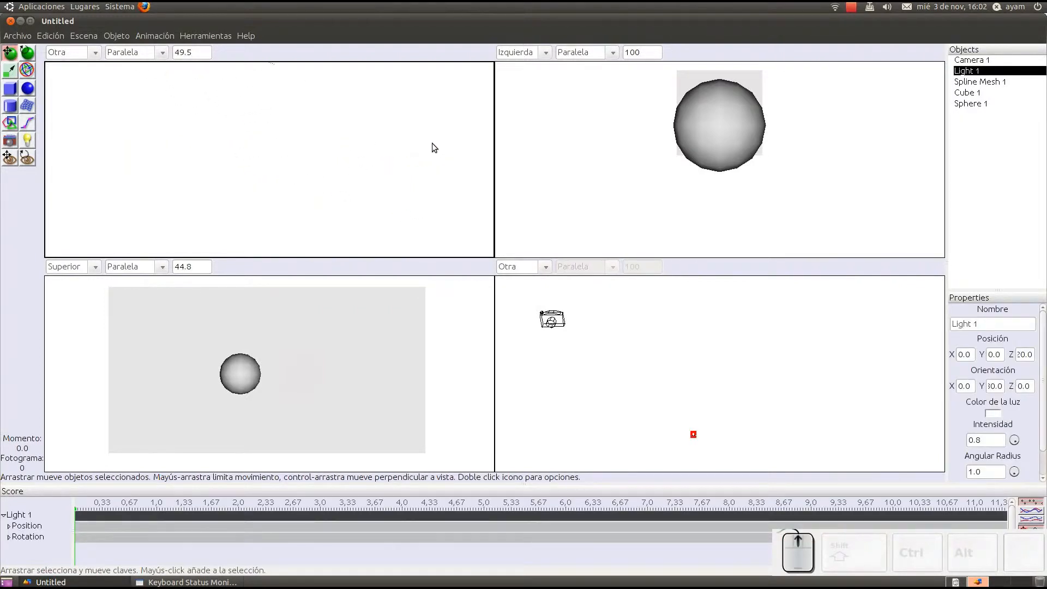
middle_drag(434, 147, 238, 150)
right_click(362, 169)
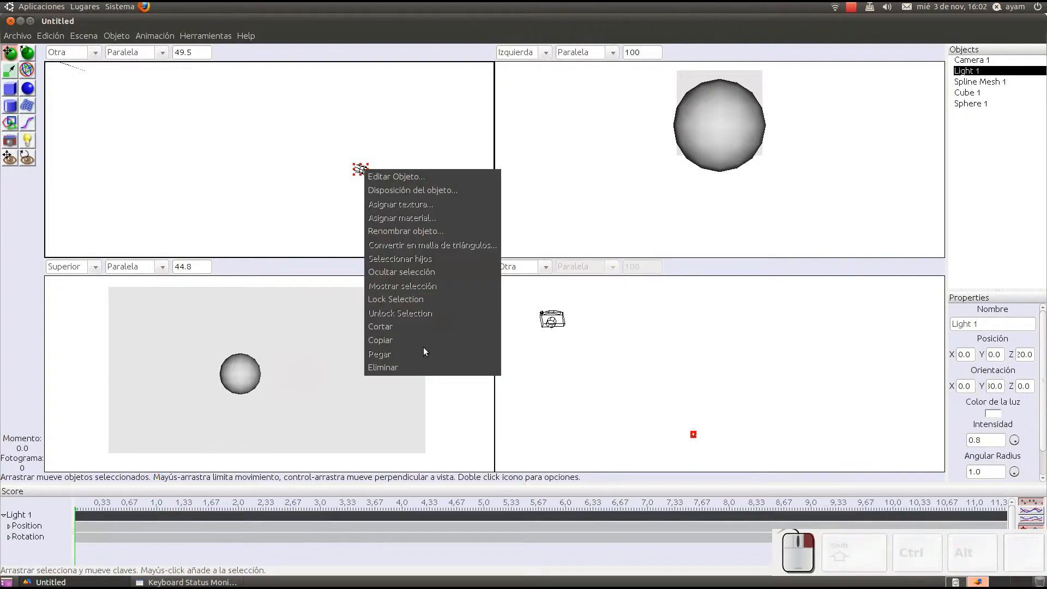
click(425, 364)
Step: Render the scene immediately with the existing ambient occlusion settings and no light, and close the rendered image
click(83, 36)
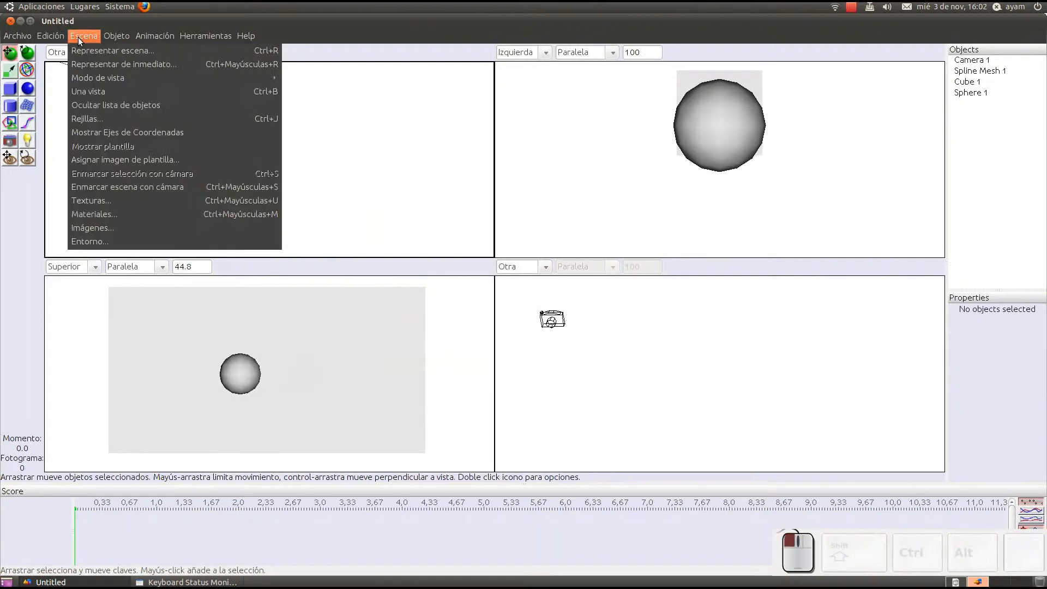
click(95, 62)
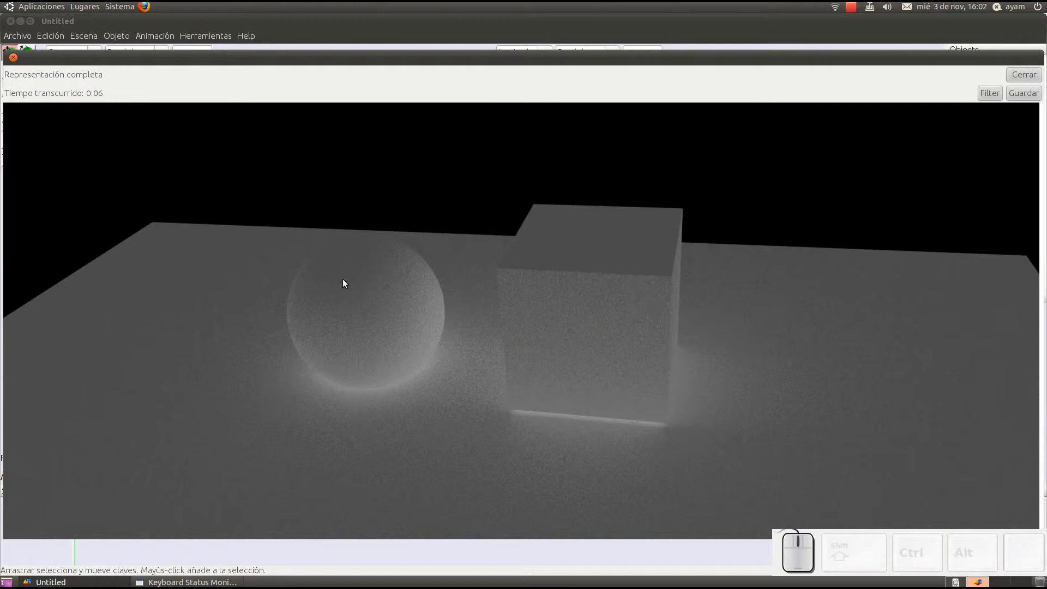
click(1016, 74)
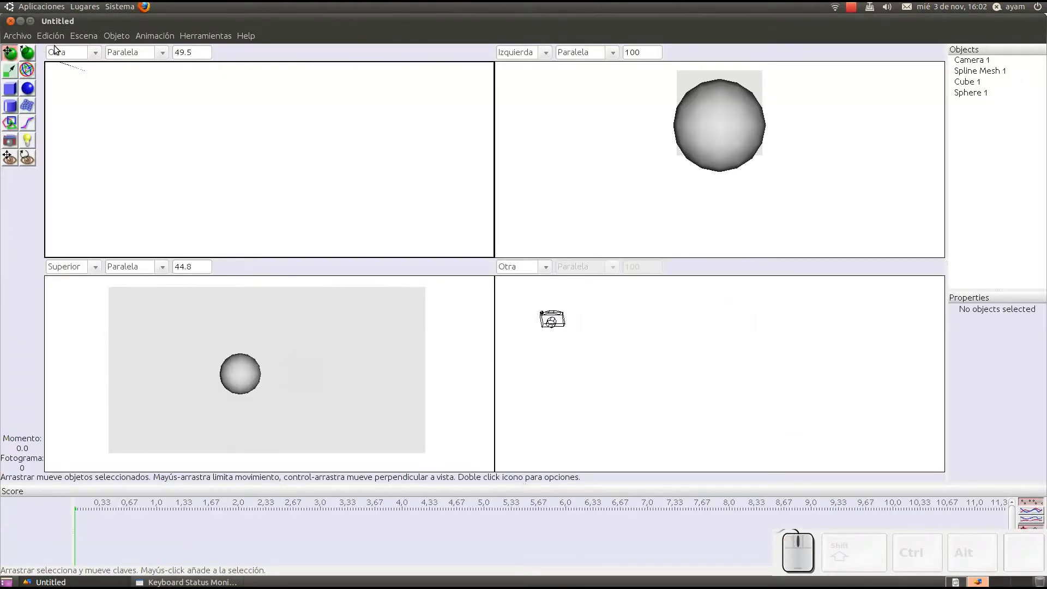
Step: Turn off global illumination in the lighting options, render the unlit scene from Camera 1 and close the rendered image
click(84, 36)
click(87, 51)
click(479, 387)
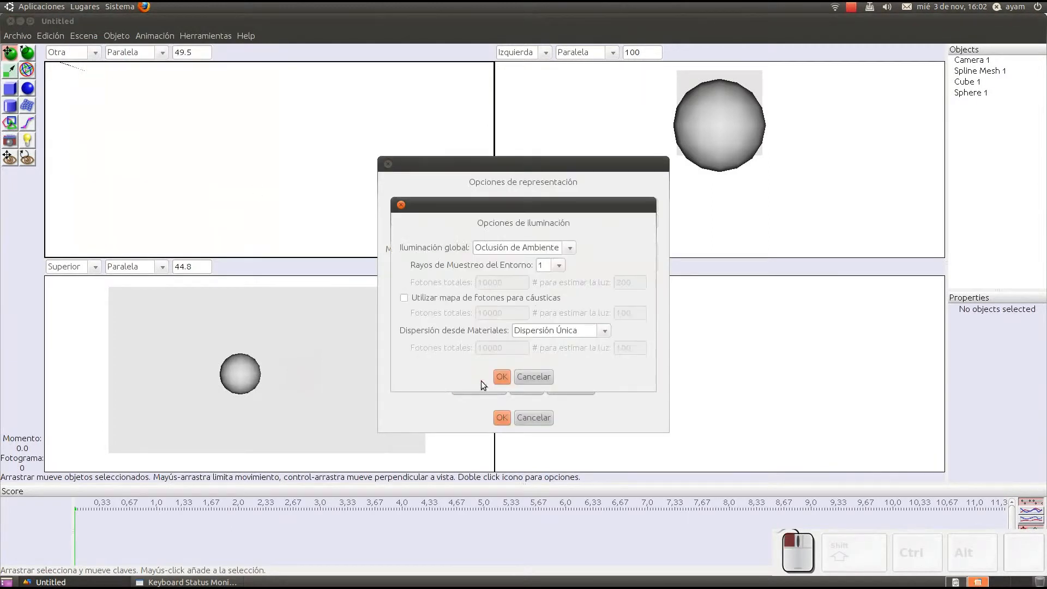
click(510, 248)
click(507, 263)
click(497, 372)
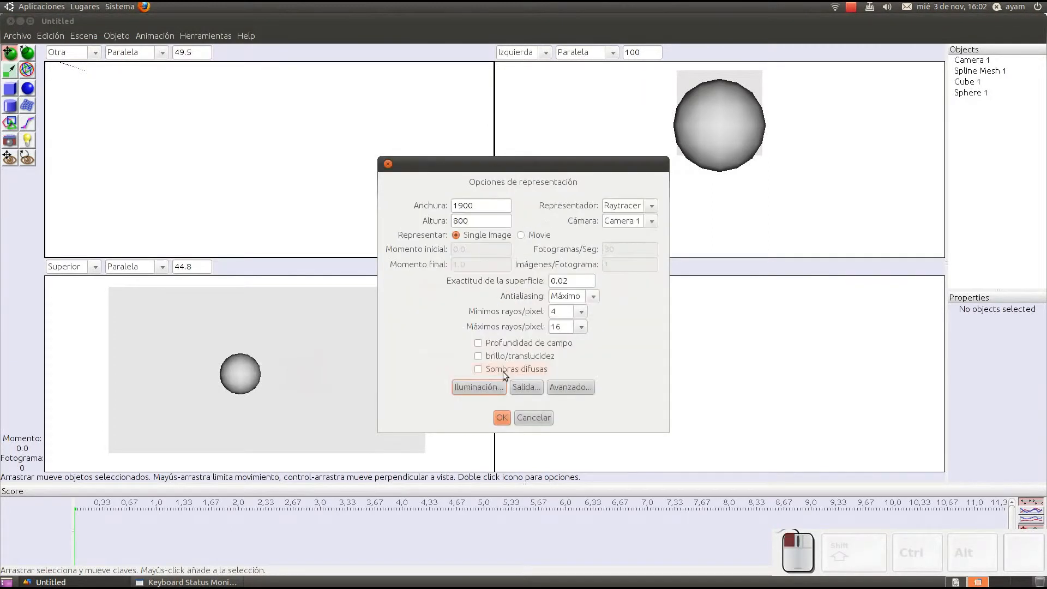
click(502, 417)
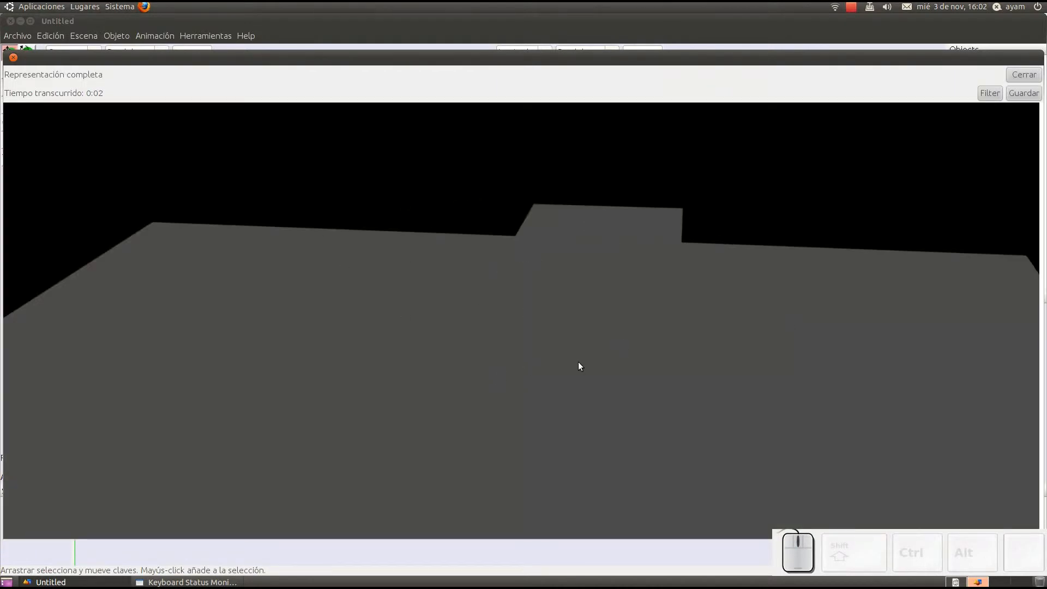
click(1023, 76)
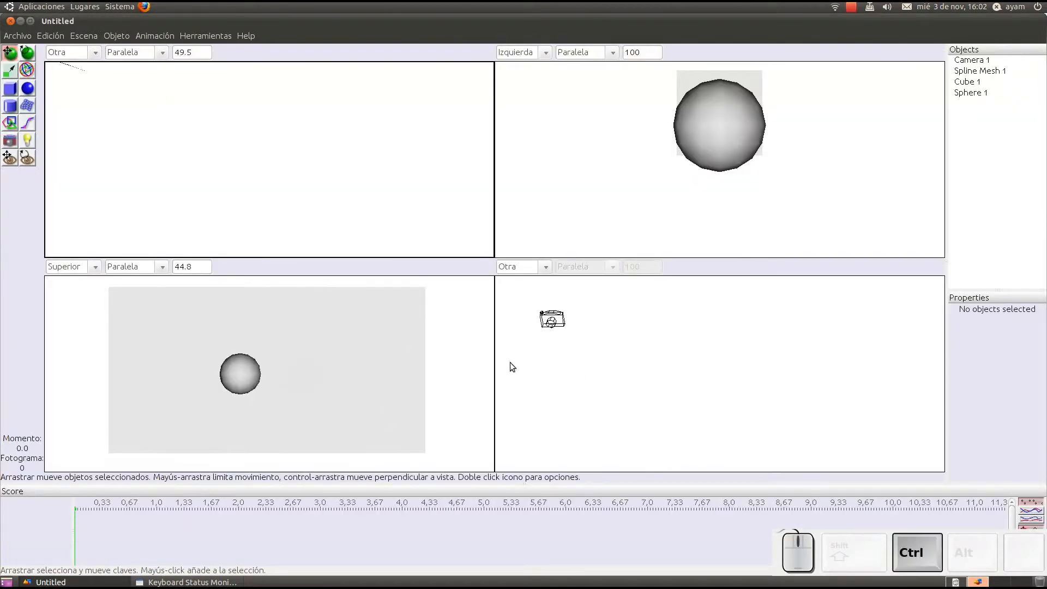
Step: Undo the deletion of Light 1
key(ctrl+z)
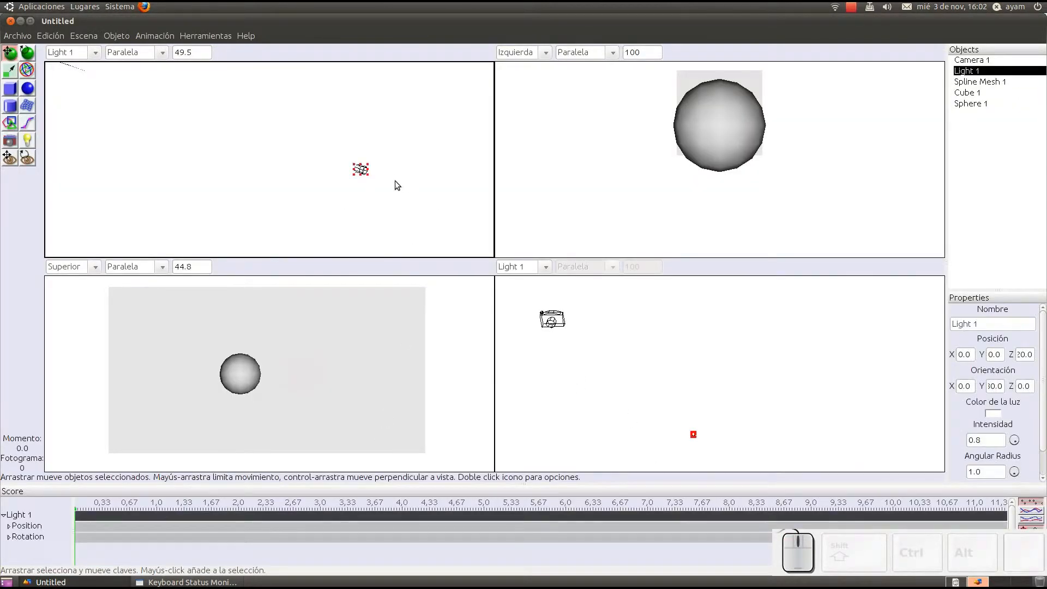
middle_drag(395, 181, 350, 173)
scroll(358, 162, up, 3)
middle_drag(430, 134, 368, 161)
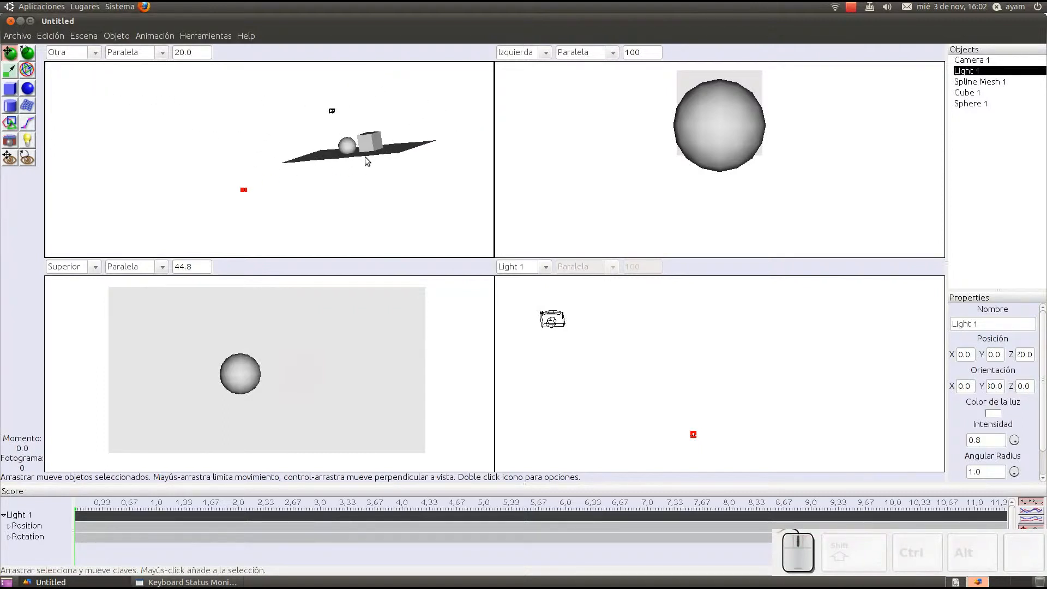
Step: Enable Fondo transparente in the output options and render the scene from Camera 1
click(90, 36)
click(93, 52)
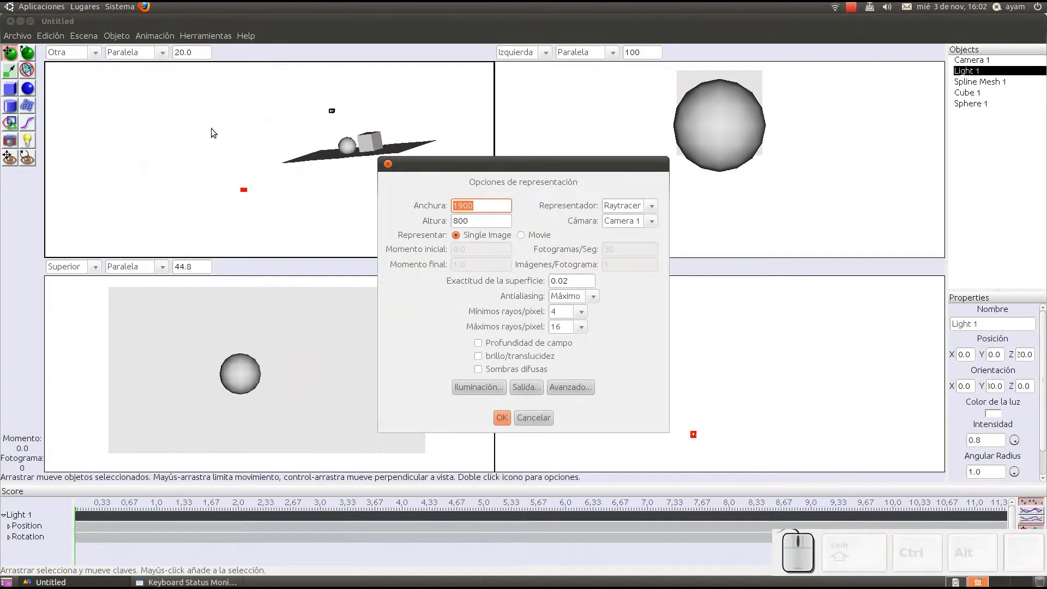
click(524, 388)
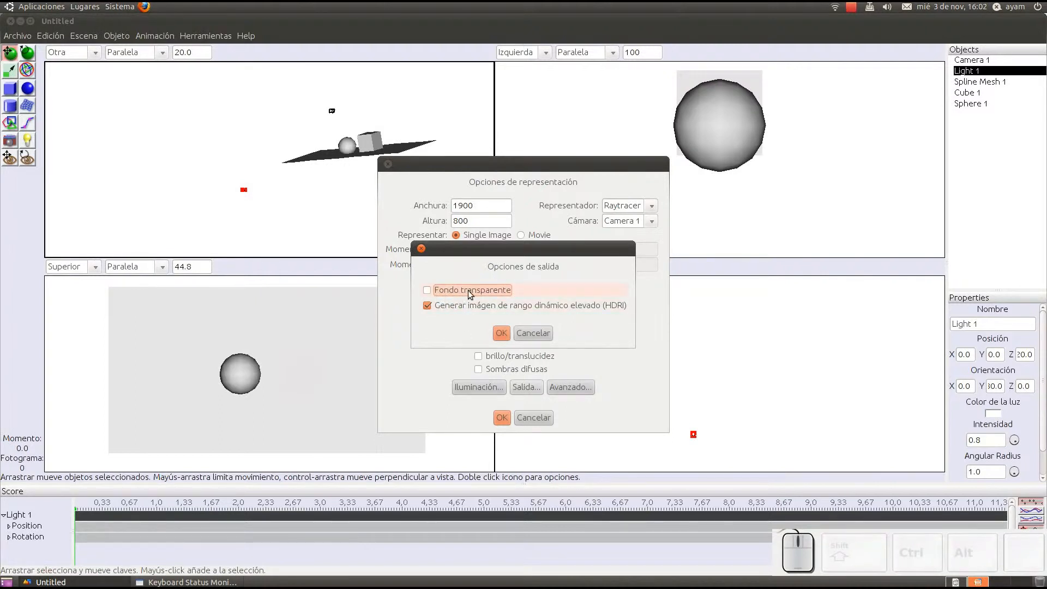
click(433, 291)
click(503, 334)
click(503, 418)
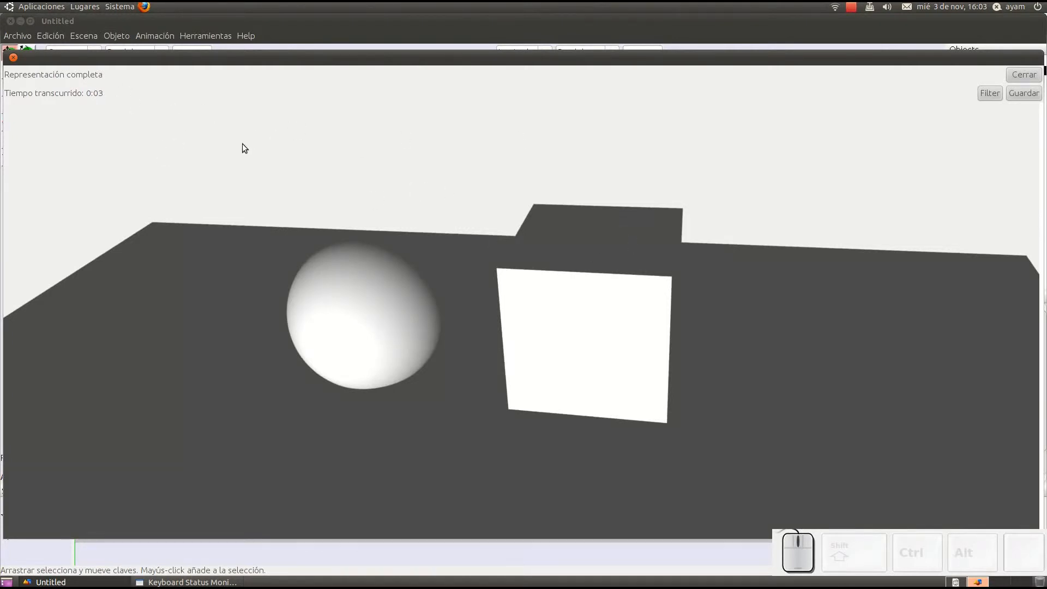
Step: Save the rendered image in PNG format
click(1024, 93)
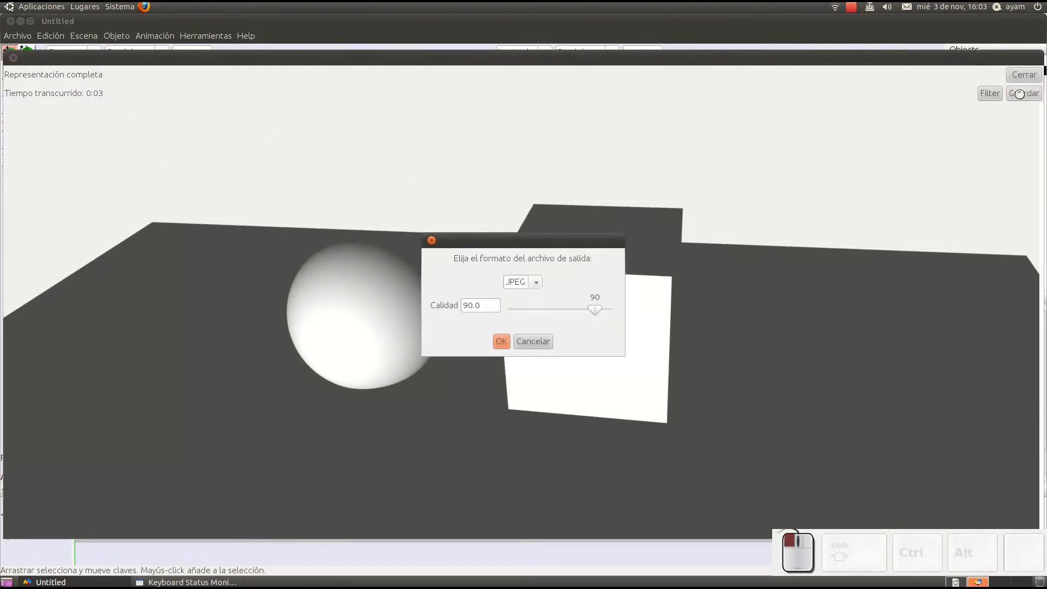
click(534, 282)
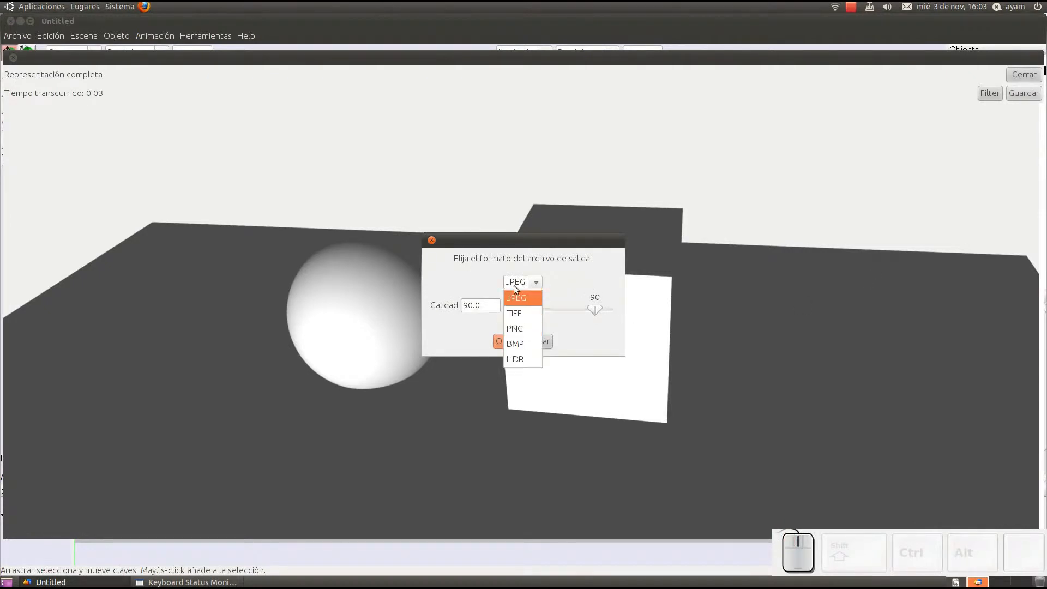
click(523, 327)
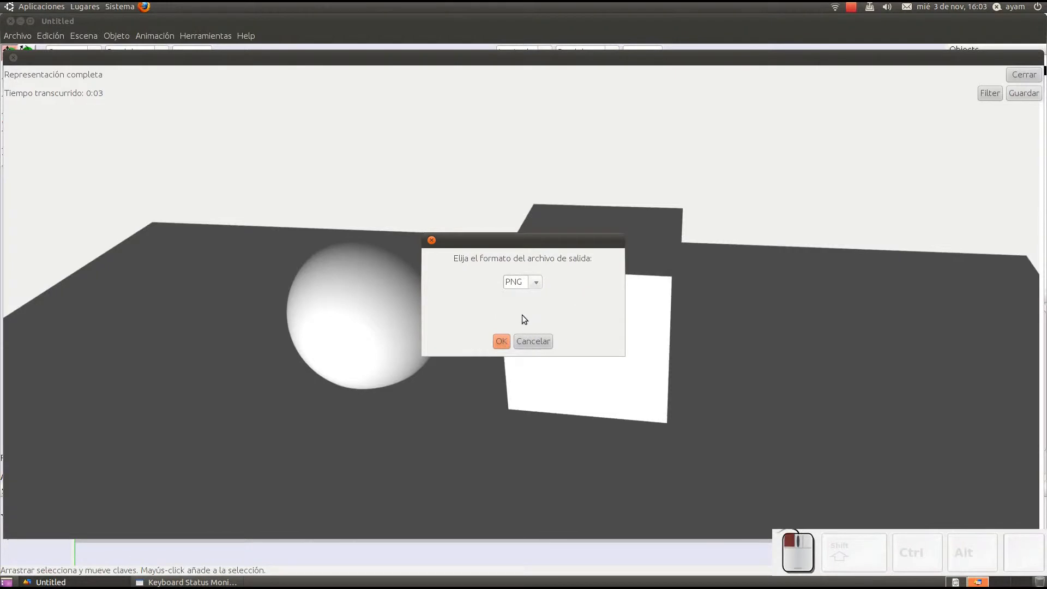
click(502, 343)
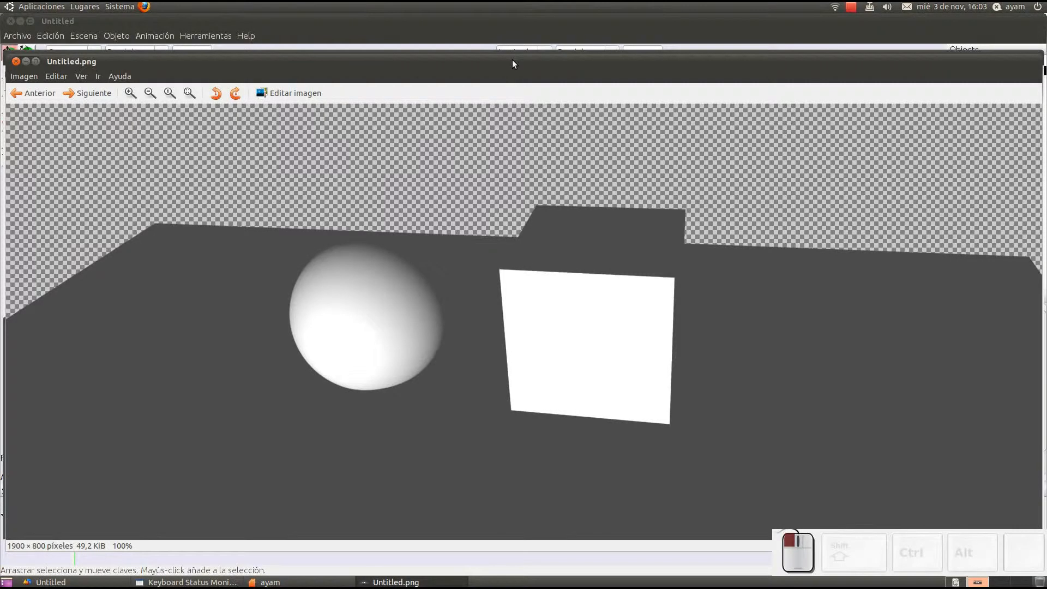
Step: Examine the transparent background of Untitled.png in the image viewer, and close both the viewer and the rendered image
scroll(245, 164, down, 2)
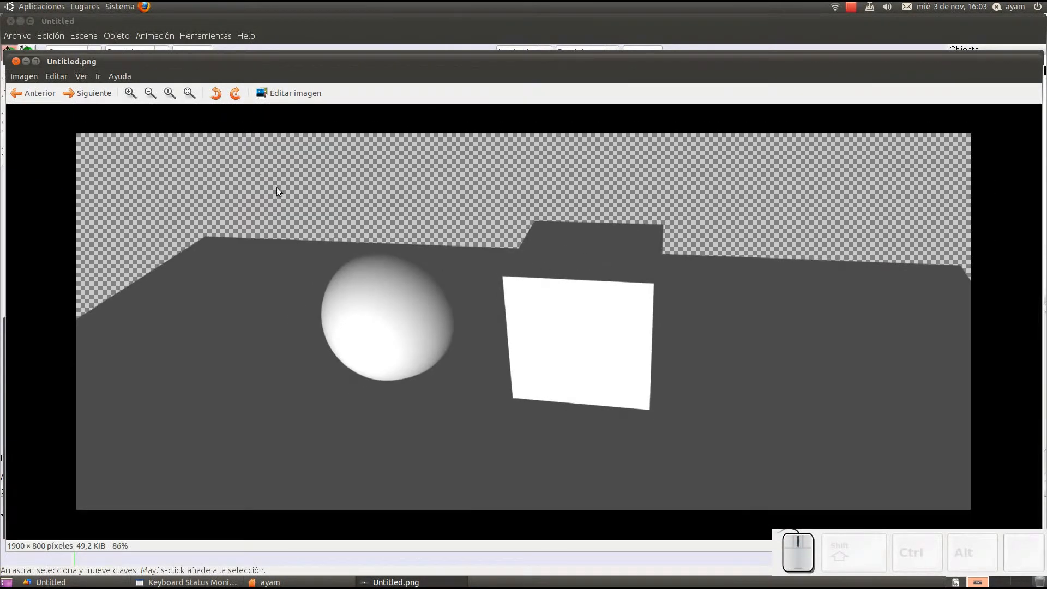
scroll(388, 181, up, 2)
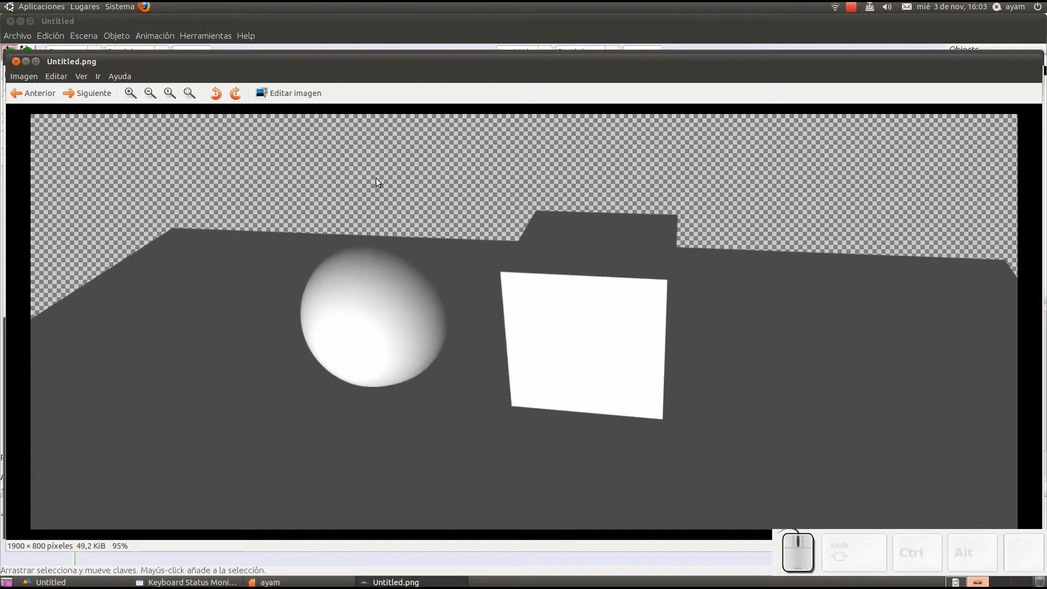
click(16, 61)
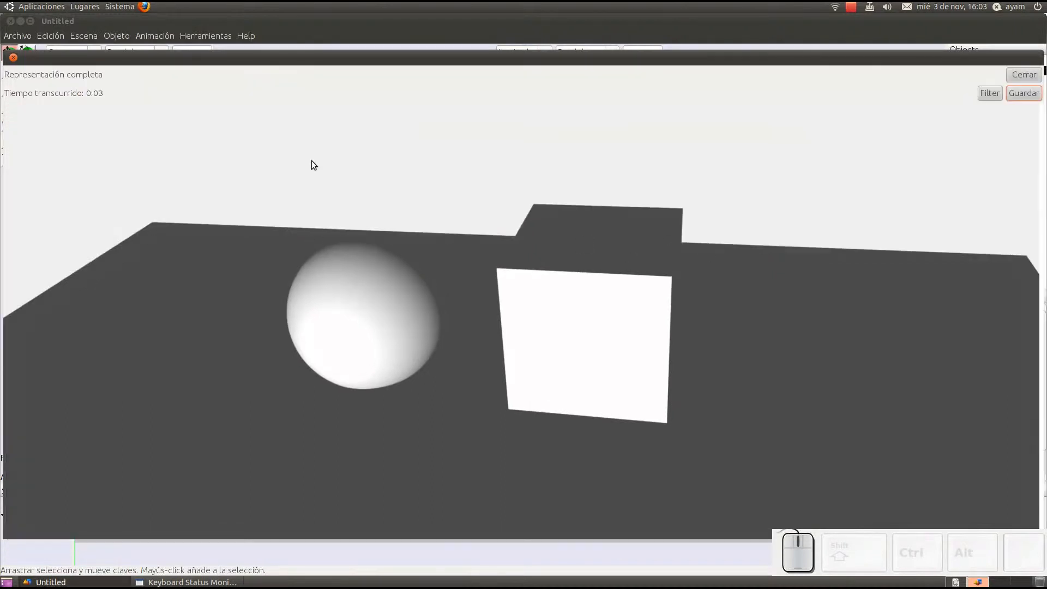
click(1013, 76)
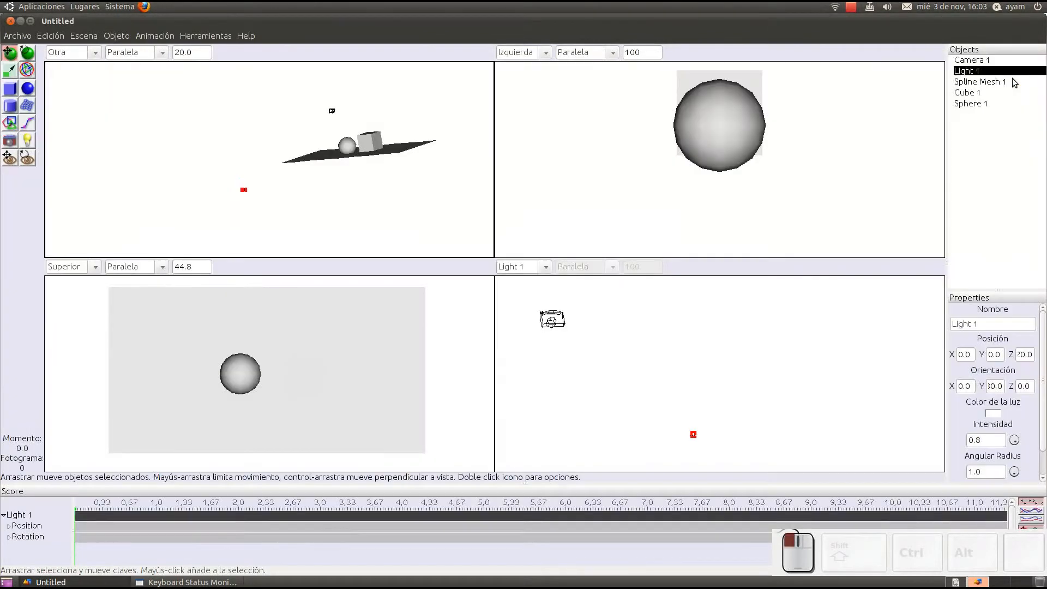
Step: Disable Fondo transparente in the output options, and look over the advanced render options without changing them
click(88, 36)
click(109, 48)
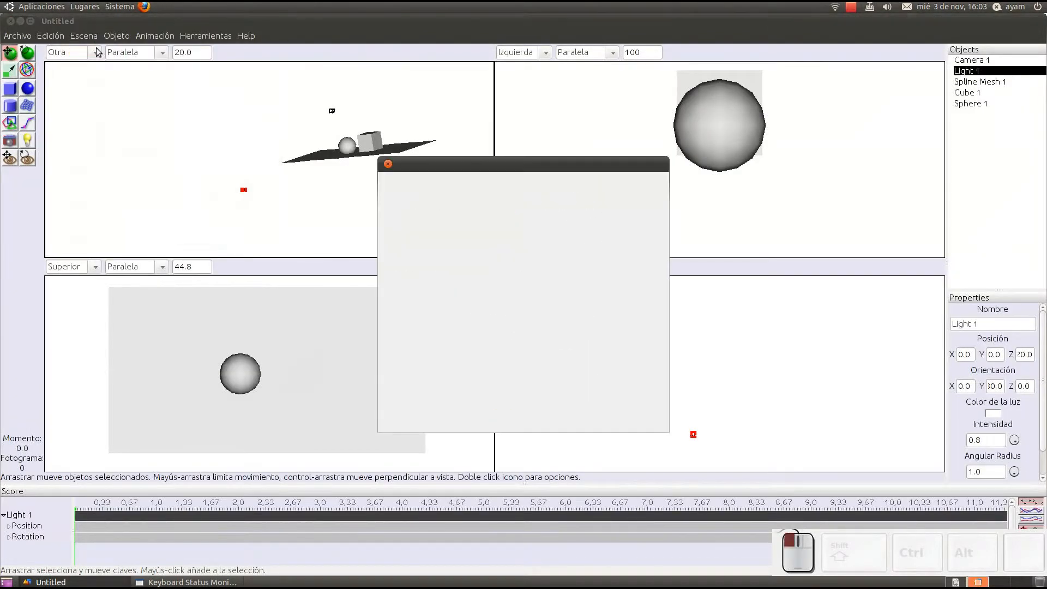
click(524, 388)
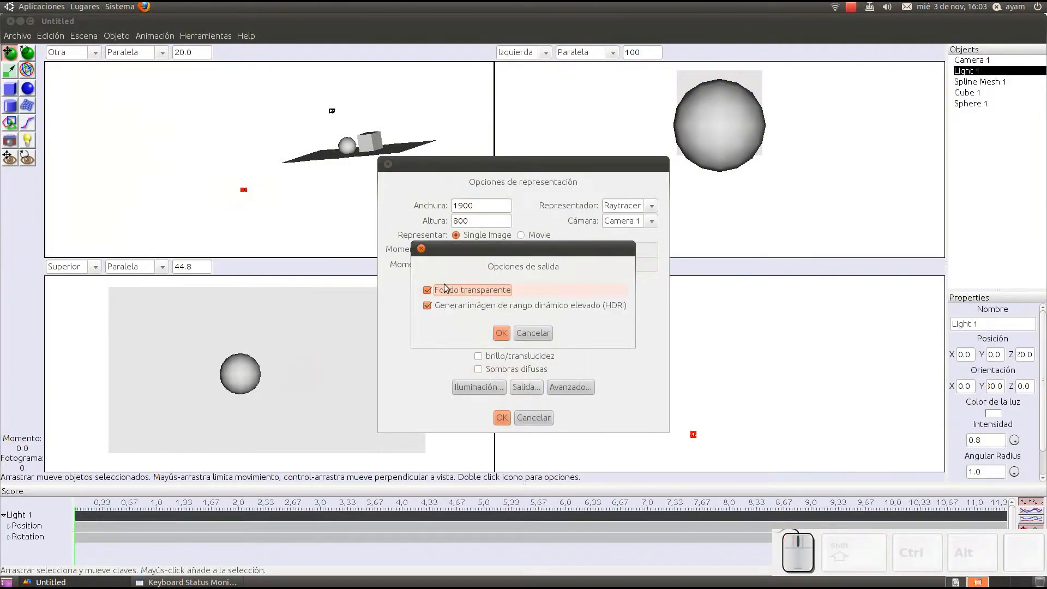
click(428, 289)
click(508, 333)
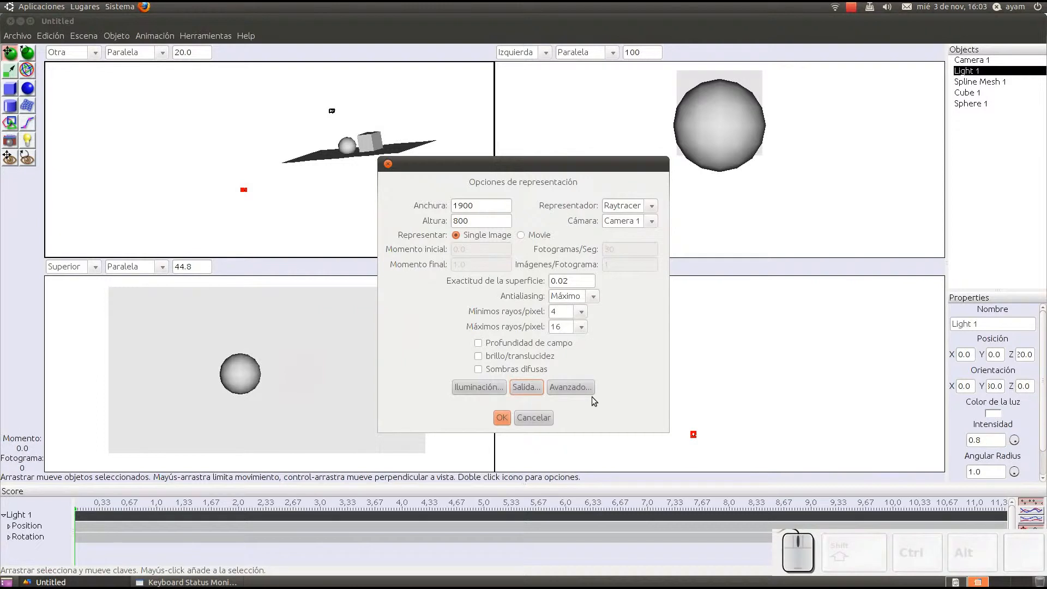
click(574, 389)
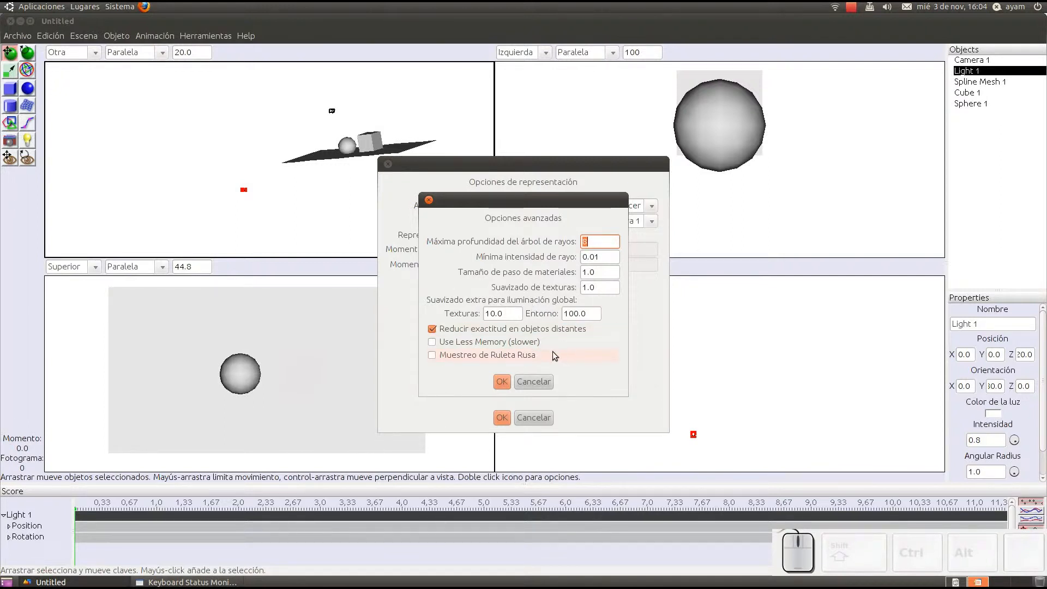
click(543, 381)
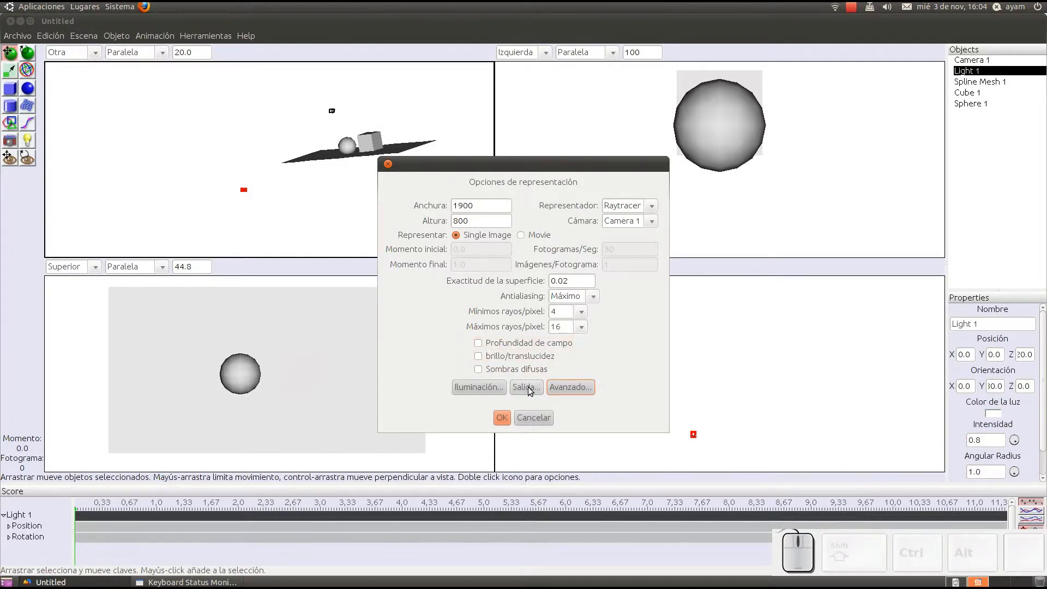
Step: Enable Profundidad de campo, render the scene from Camera 1 and close the rendered image
click(482, 343)
click(501, 417)
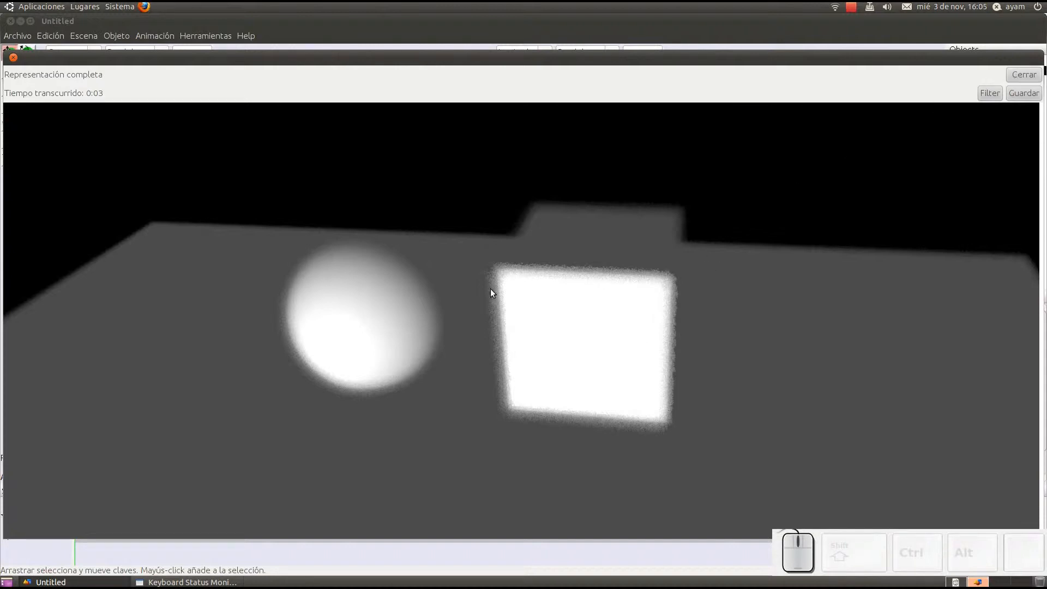
click(1025, 75)
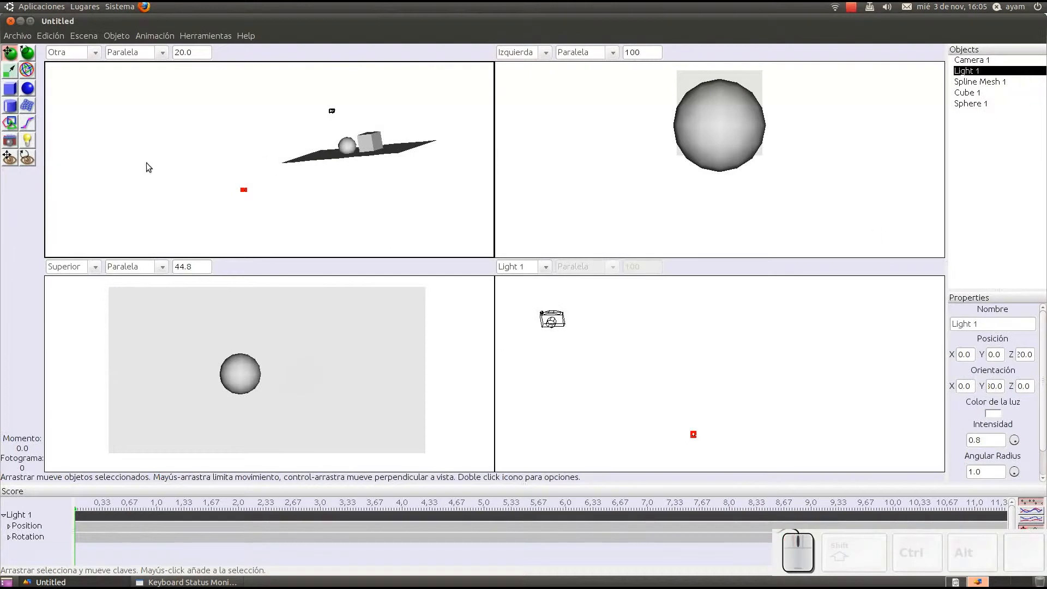
click(83, 36)
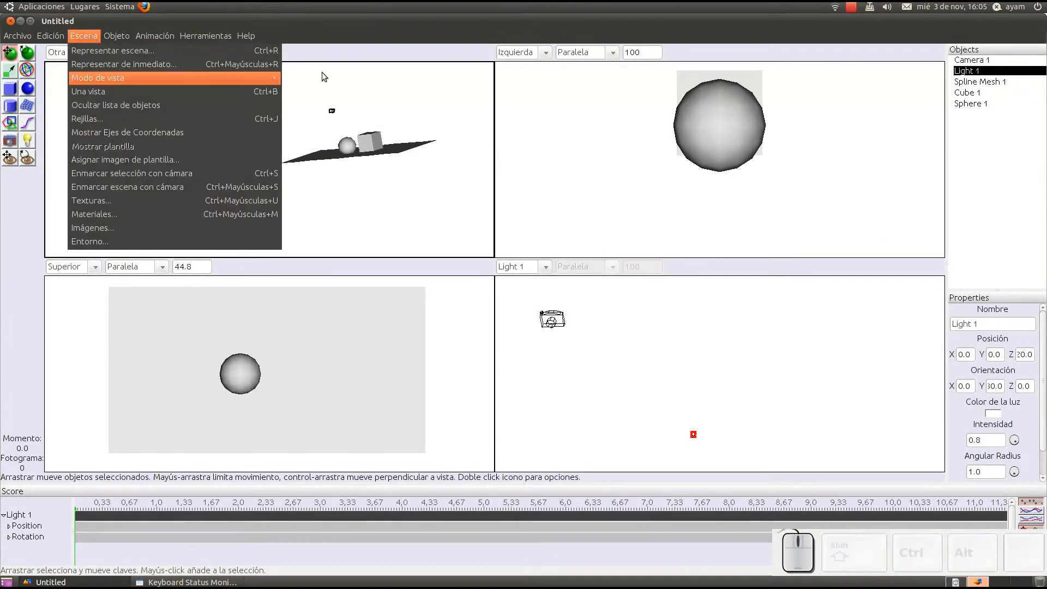
mouse_move(245, 78)
click(424, 100)
middle_drag(98, 115, 345, 185)
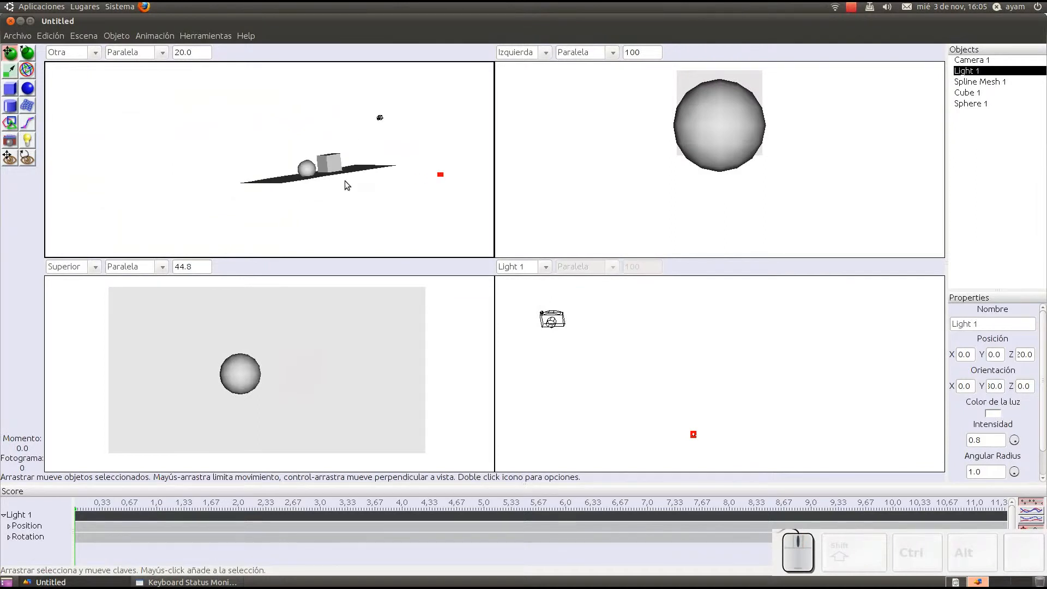
Step: Delete the plane (Spline Mesh 1) and the sphere from the scene, keeping the cube
drag(243, 135, 405, 200)
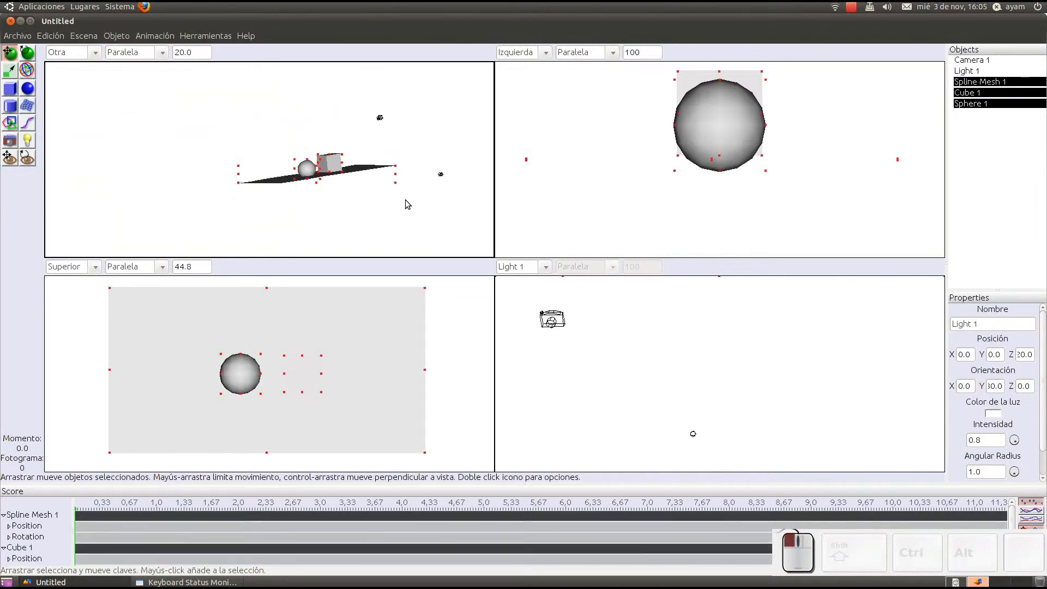
scroll(354, 153, up, 3)
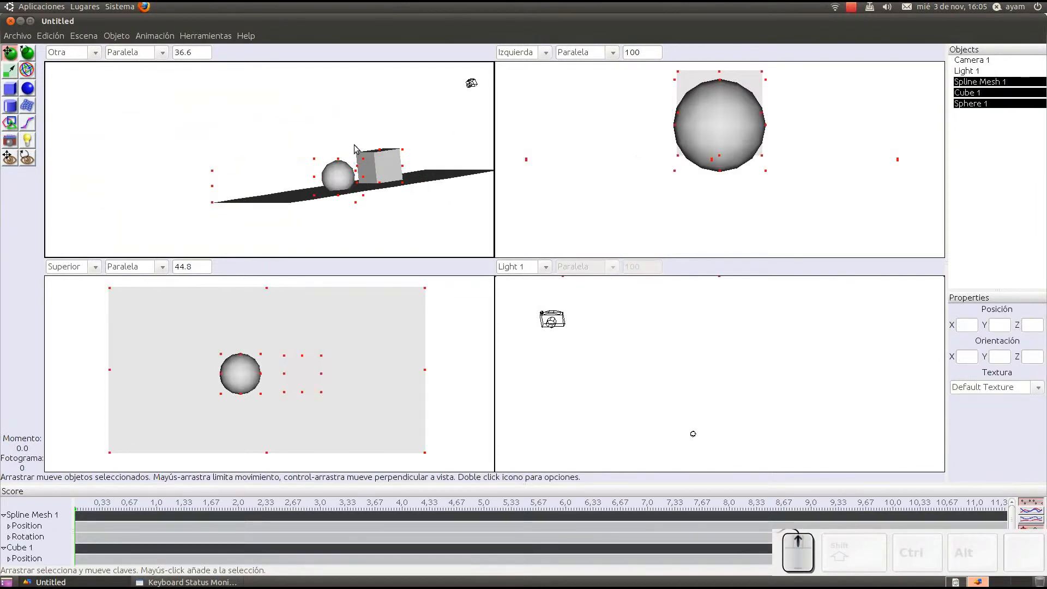
shift+click(435, 152)
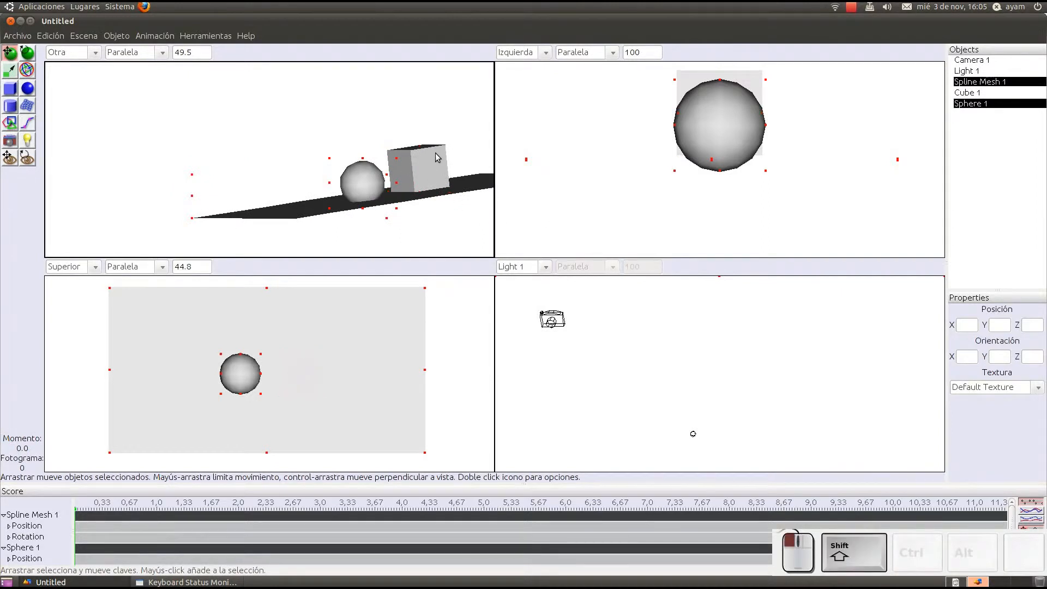
right_click(363, 186)
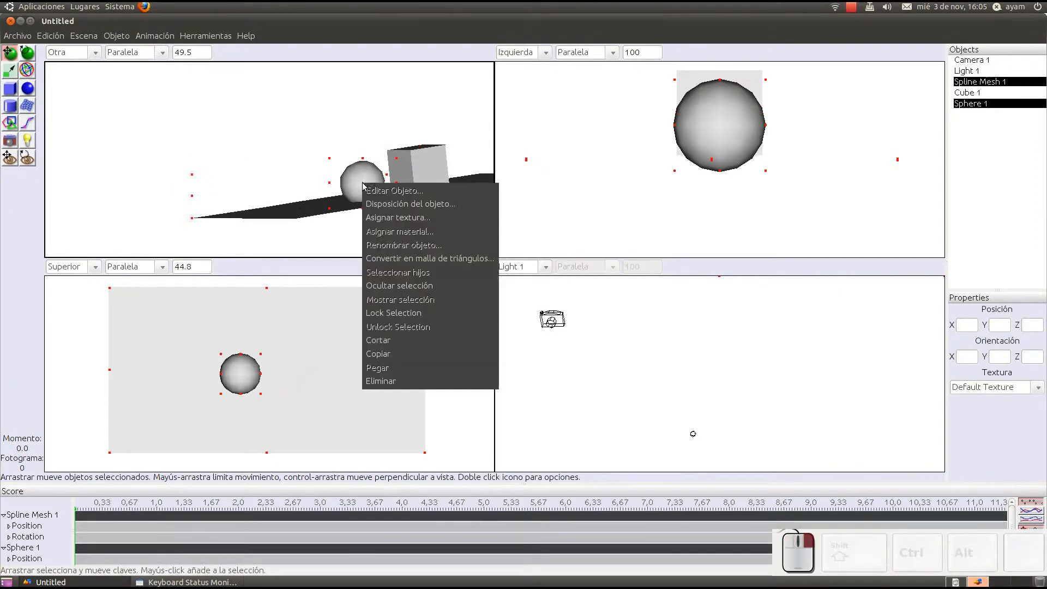
click(402, 380)
Step: Create a linear array of 10 copies of the cube with Step X 0.0 and Step Z -2 times the Z size
click(418, 162)
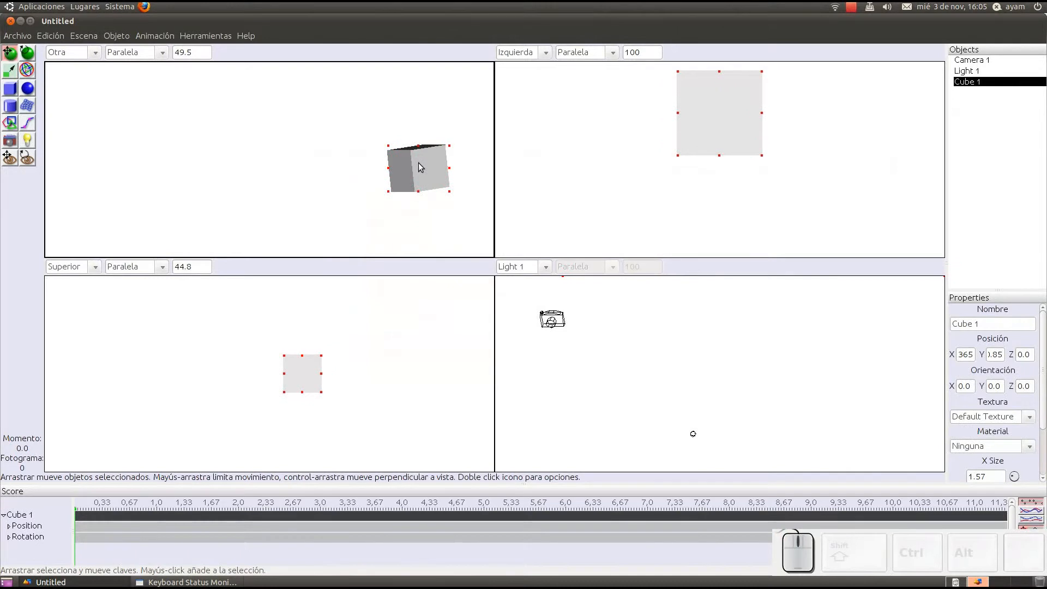
middle_drag(417, 162, 438, 177)
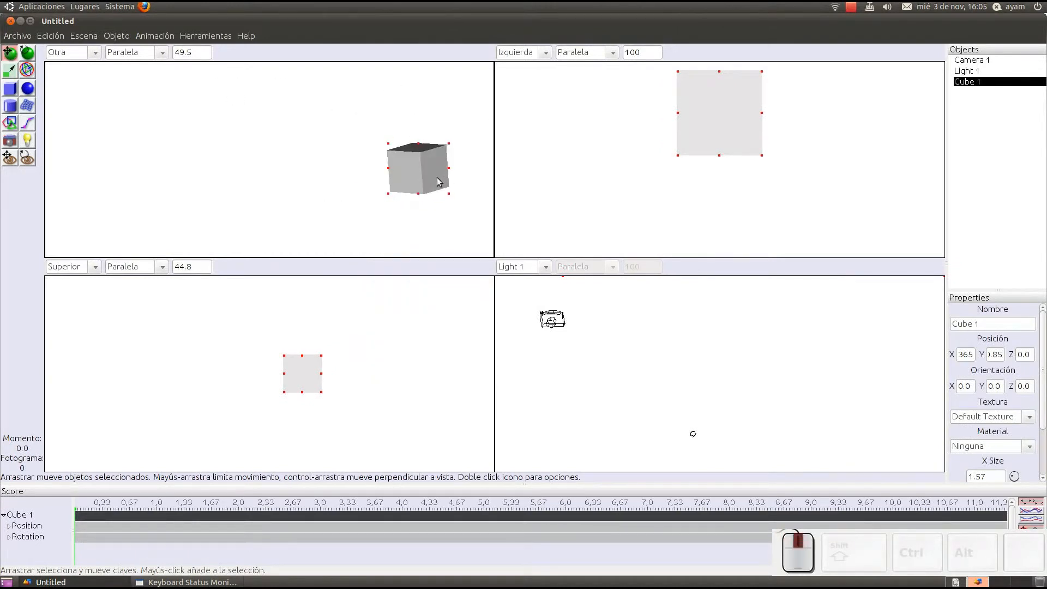
click(114, 38)
mouse_move(245, 35)
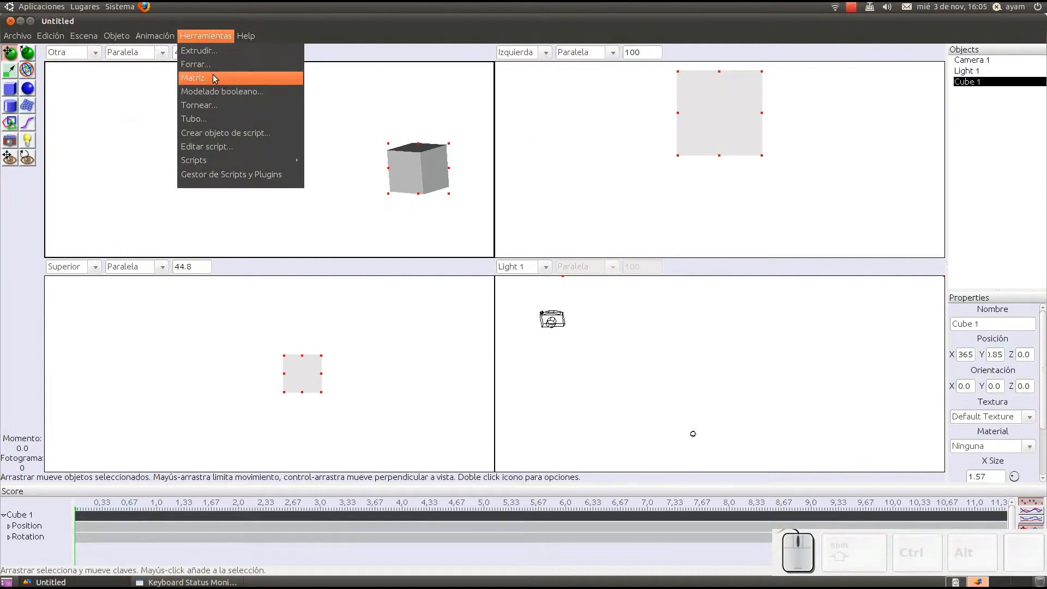
click(217, 79)
click(572, 222)
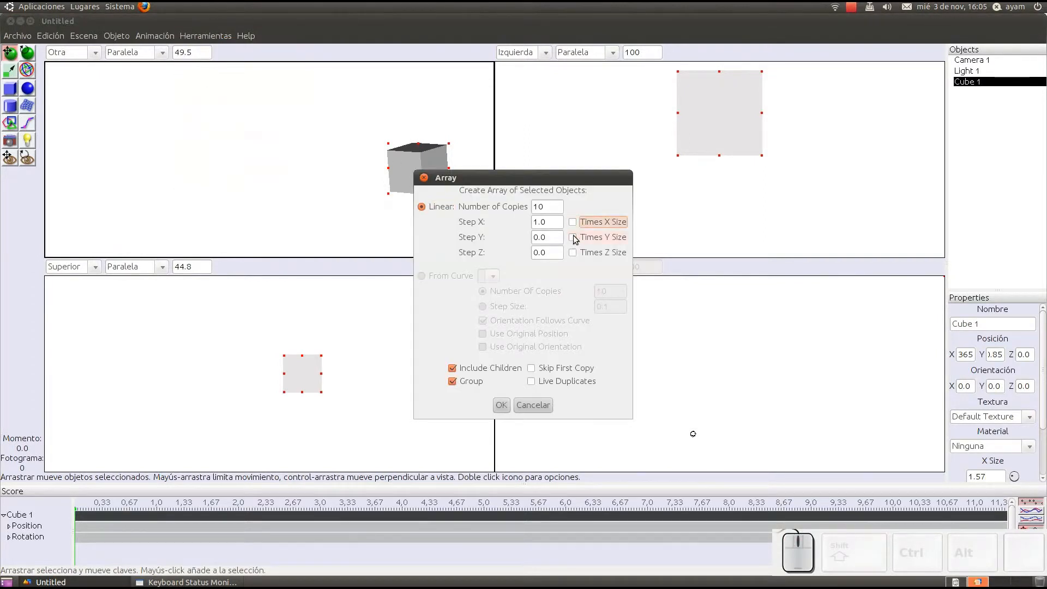
click(573, 253)
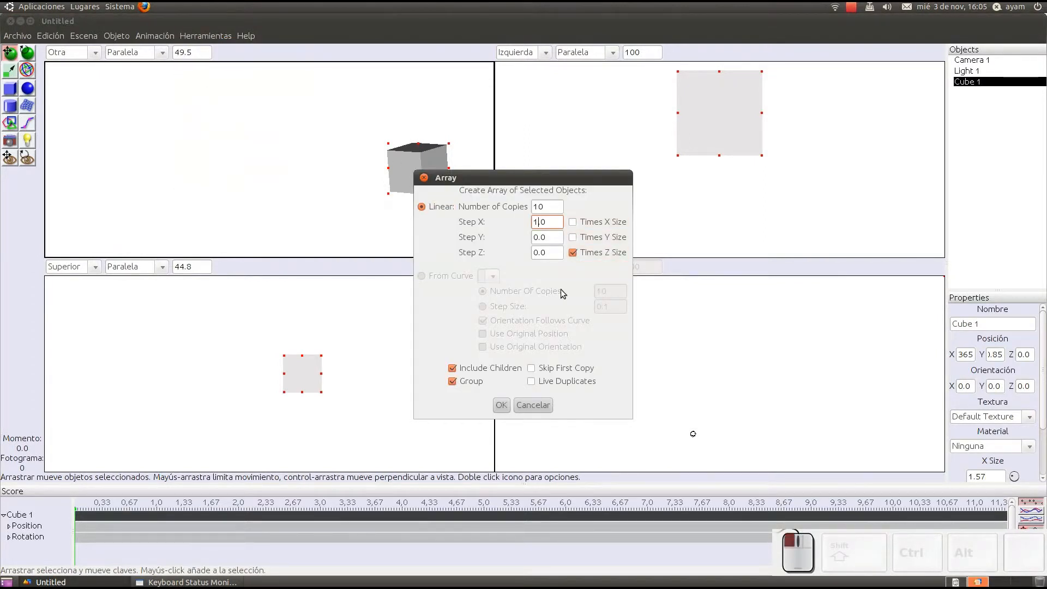
key(BackSpace)
text(0)
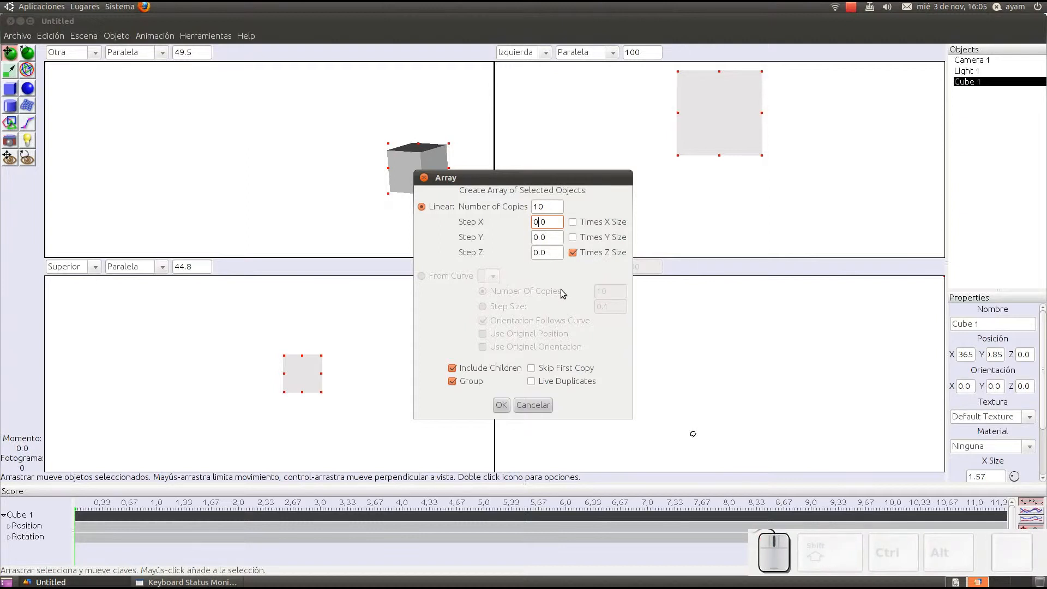
click(533, 253)
key(BackSpace)
text(-2)
click(501, 405)
Step: Delete the original Cube 1, keeping the array of cubes
scroll(316, 162, down, 8)
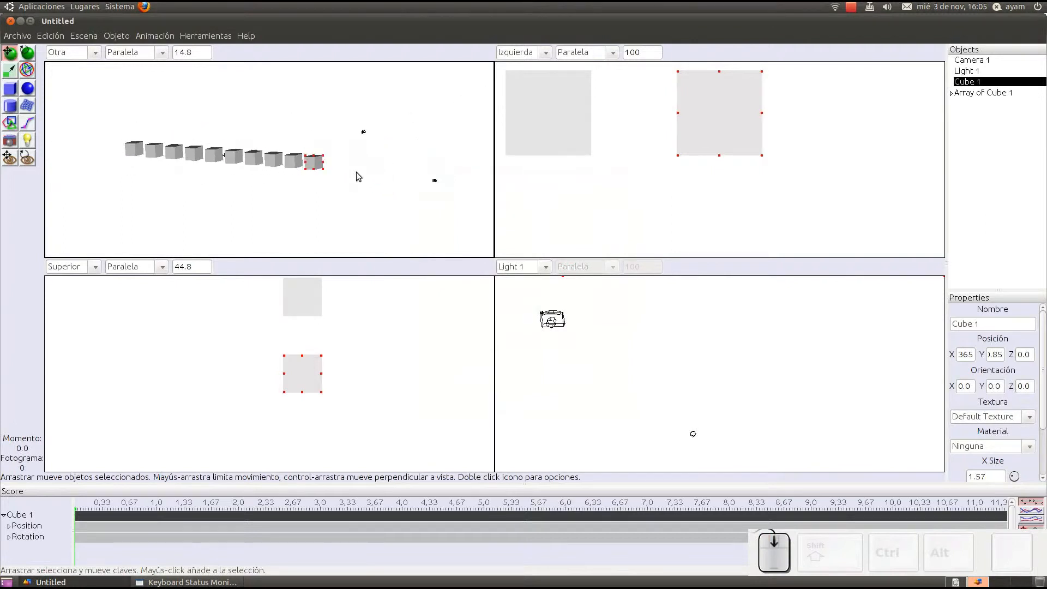
drag(320, 166, 312, 204)
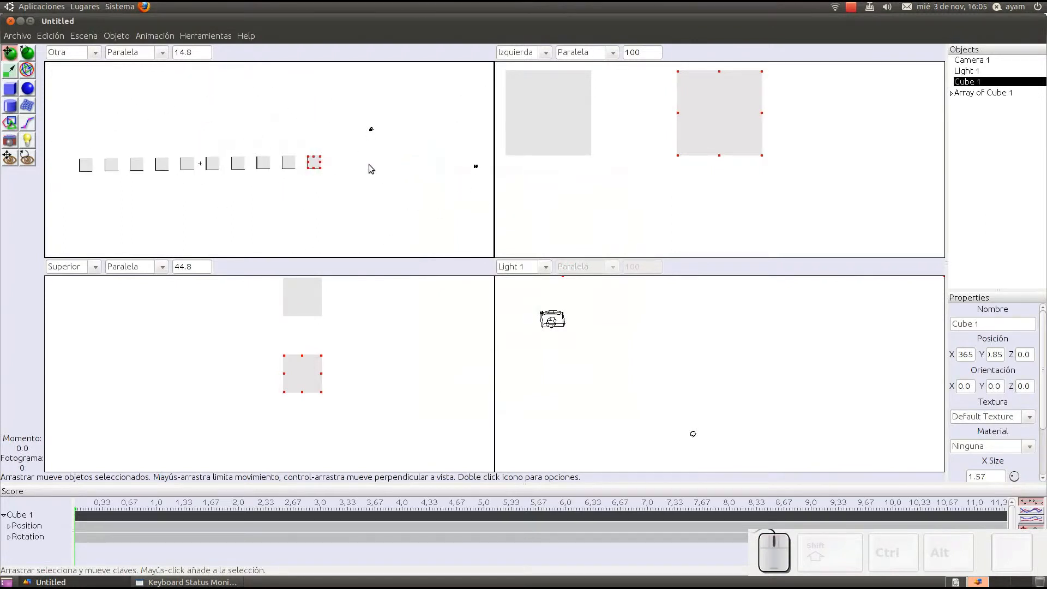
scroll(368, 165, up, 3)
right_click(350, 156)
click(404, 354)
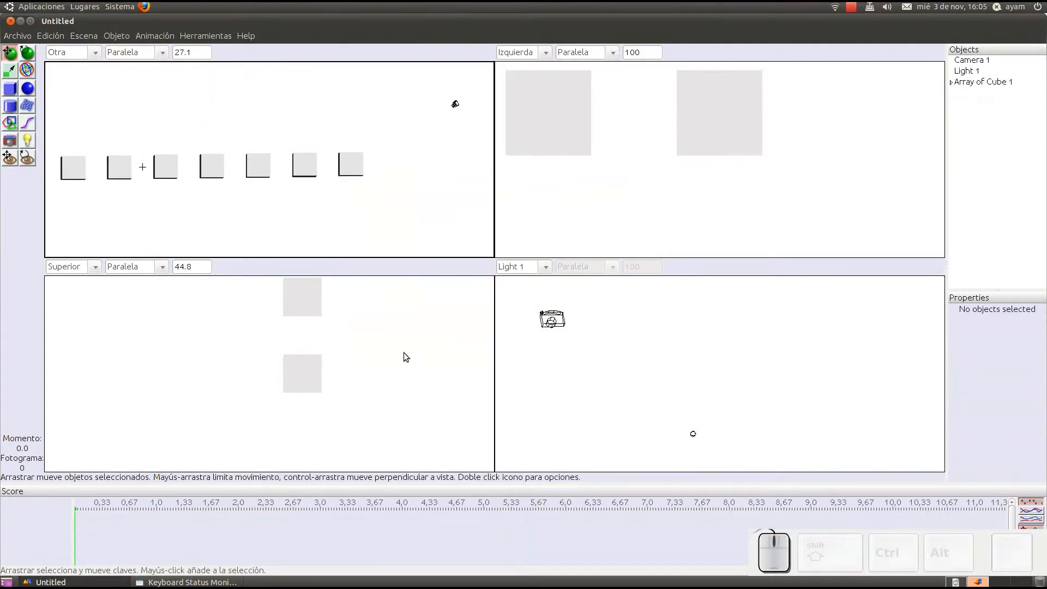
Step: Switch the Light 1 viewport to Camera 1 and move the camera until the row of cubes recedes diagonally into the distance
click(143, 168)
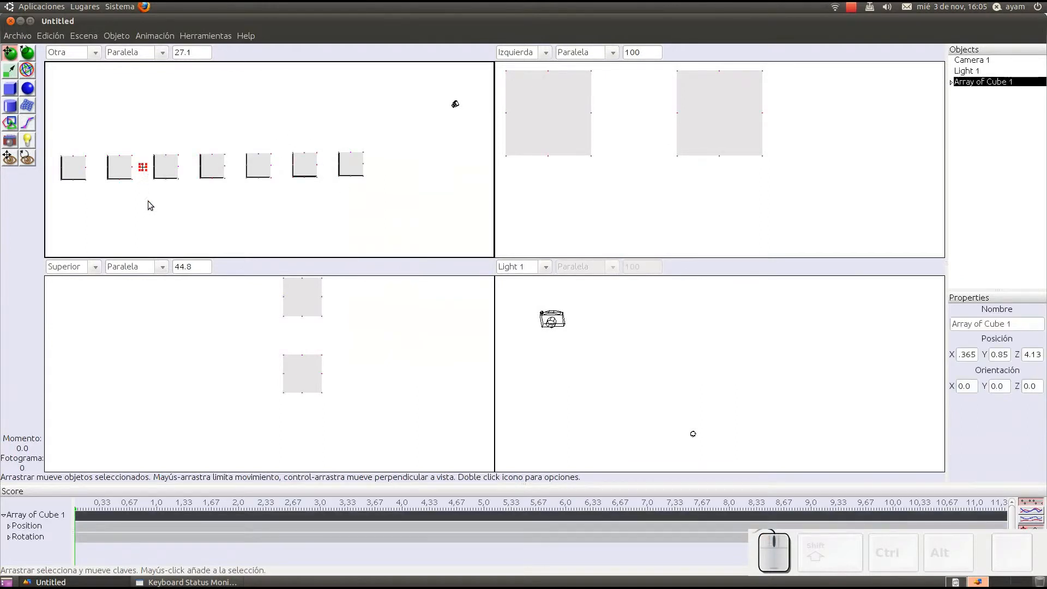
click(545, 266)
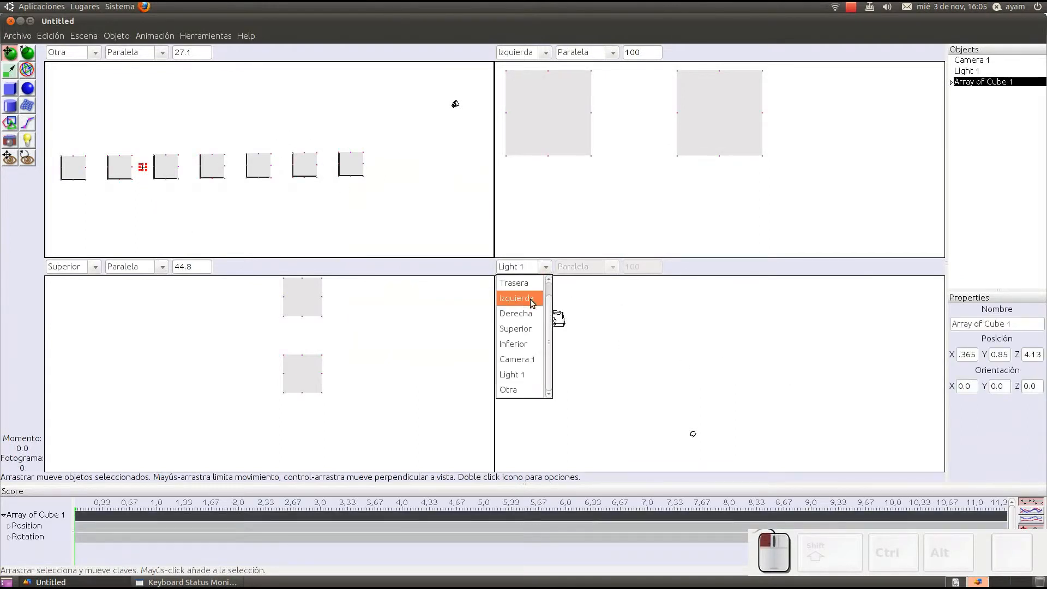
click(511, 368)
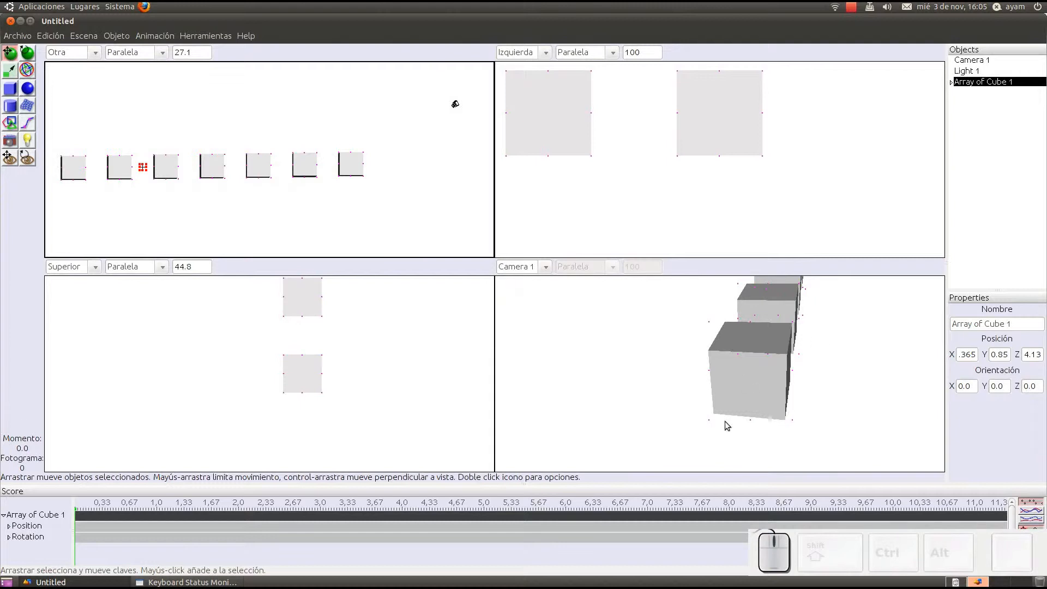
drag(760, 409, 685, 356)
middle_drag(685, 351, 689, 357)
right_drag(858, 351, 869, 321)
middle_drag(644, 332, 583, 327)
middle_drag(734, 312, 709, 306)
right_drag(682, 301, 649, 313)
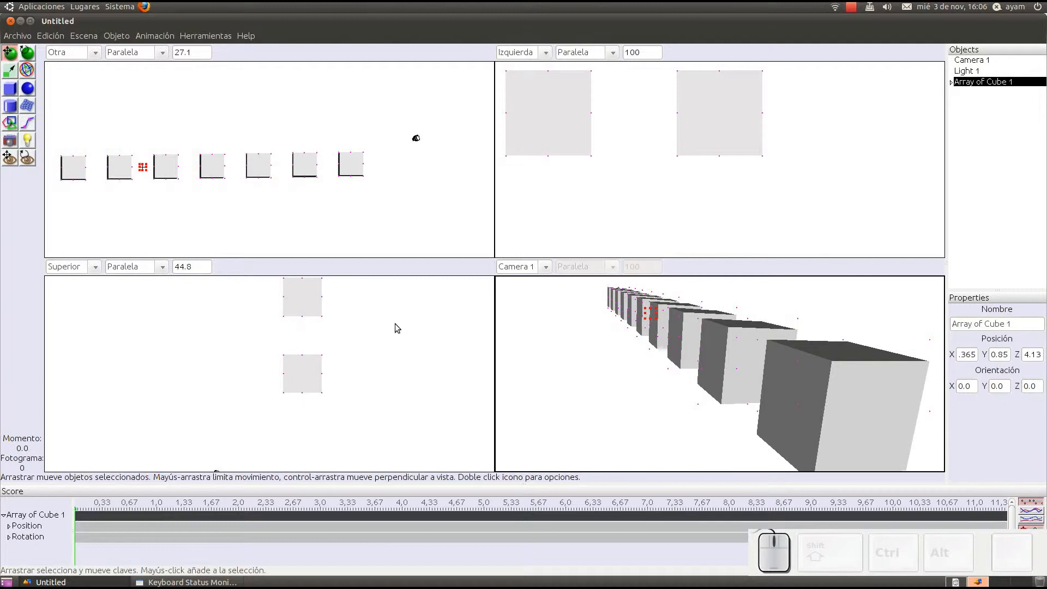
Step: Refine Camera 1's framing so the nearest cube is fully in view with the other cubes receding behind it
middle_drag(711, 388, 551, 302)
middle_drag(804, 396, 822, 384)
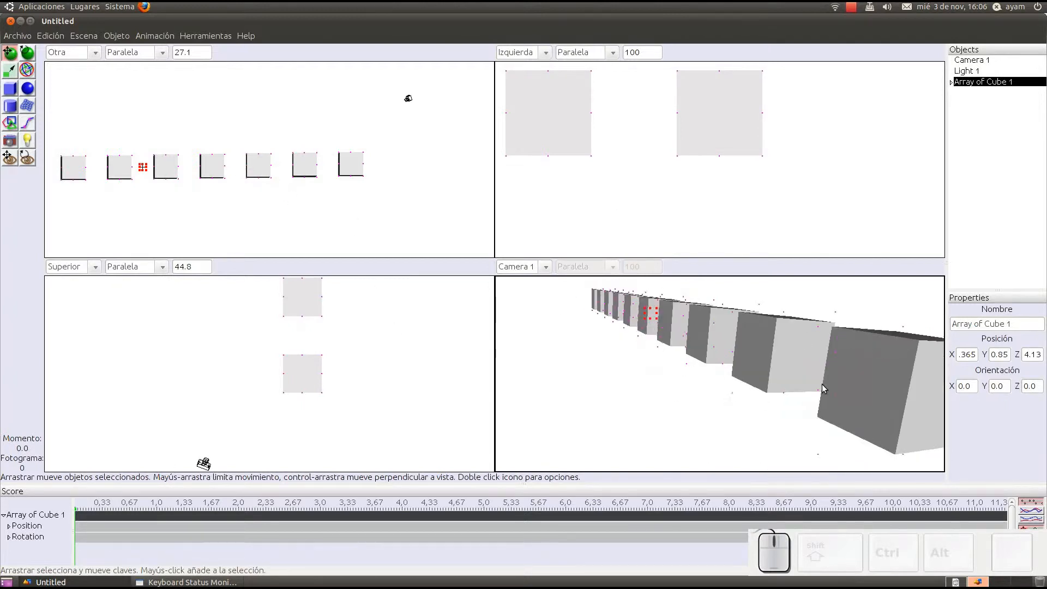
middle_drag(549, 302, 541, 309)
right_drag(790, 344, 805, 335)
middle_drag(853, 445, 783, 330)
middle_drag(825, 291, 819, 280)
right_drag(716, 321, 691, 318)
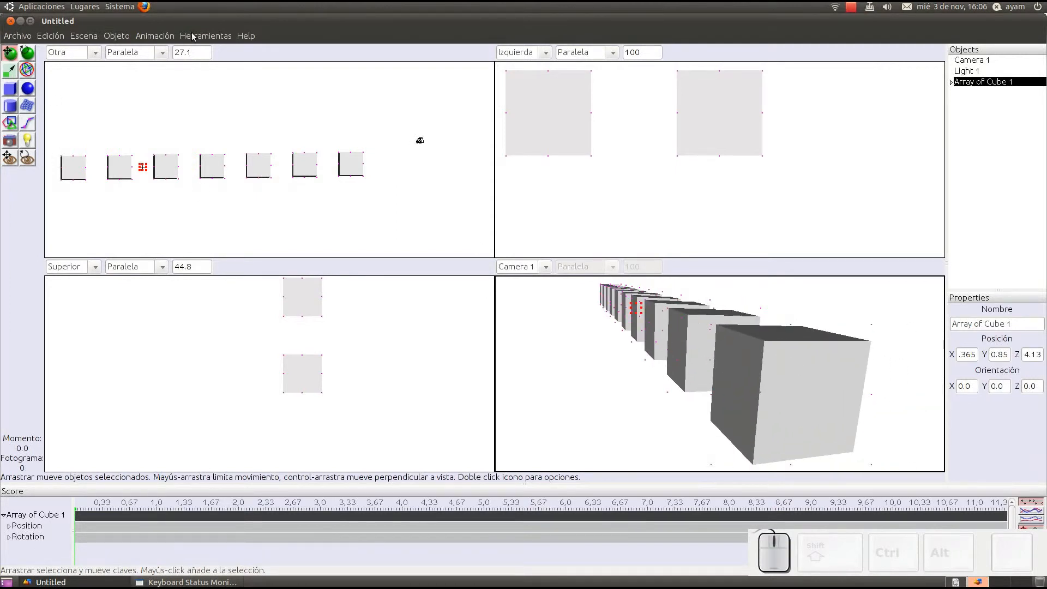
Step: Render the row of cubes from Camera 1 and close the rendered image
click(90, 35)
click(109, 51)
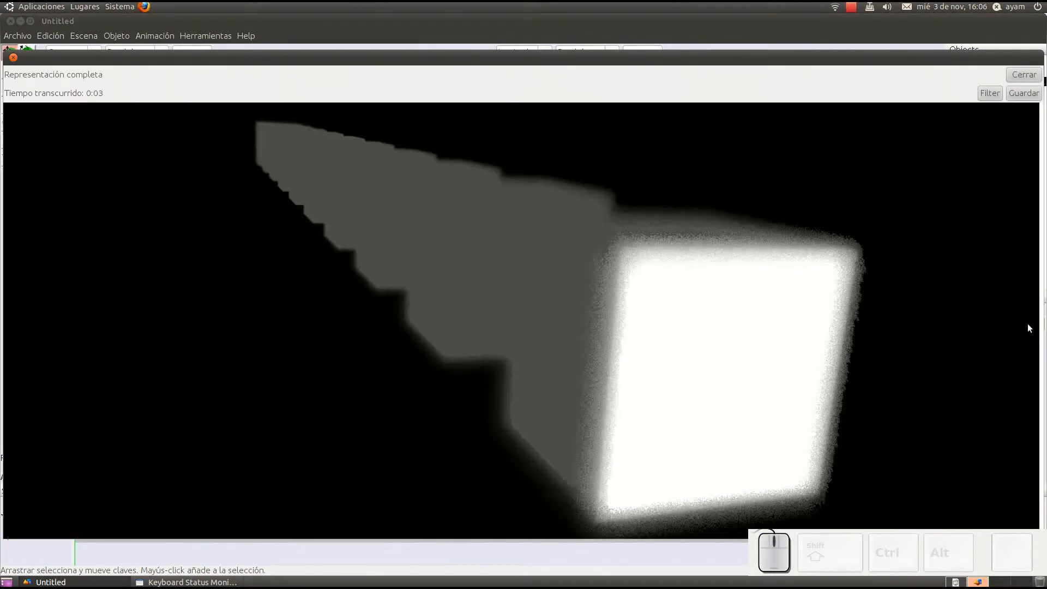
click(1024, 75)
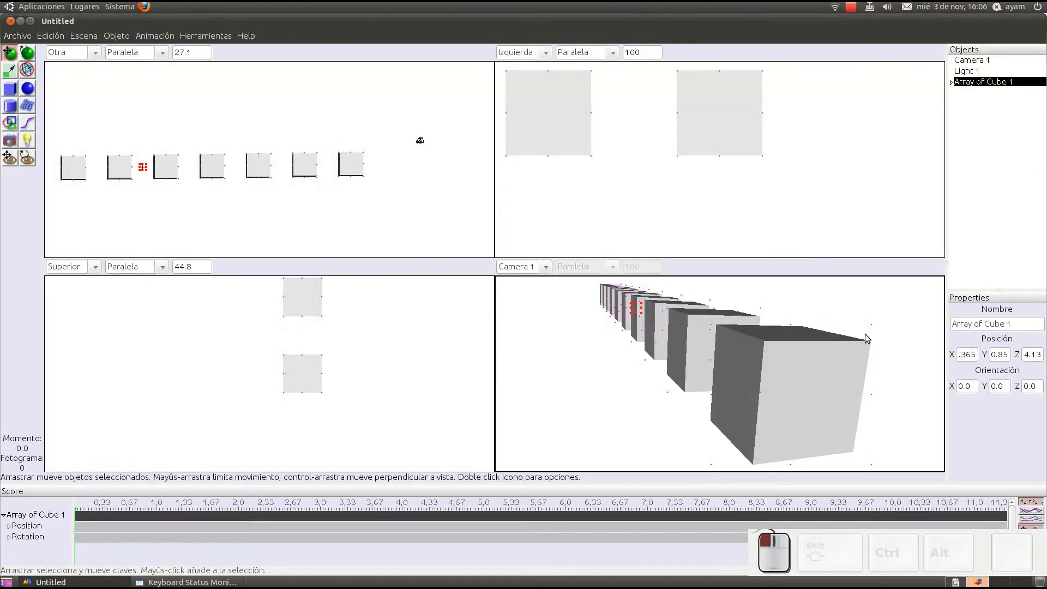
Step: Rotate Light 1 freely so that it shines diagonally onto the row of cubes
scroll(296, 128, down, 2)
middle_drag(296, 128, 335, 175)
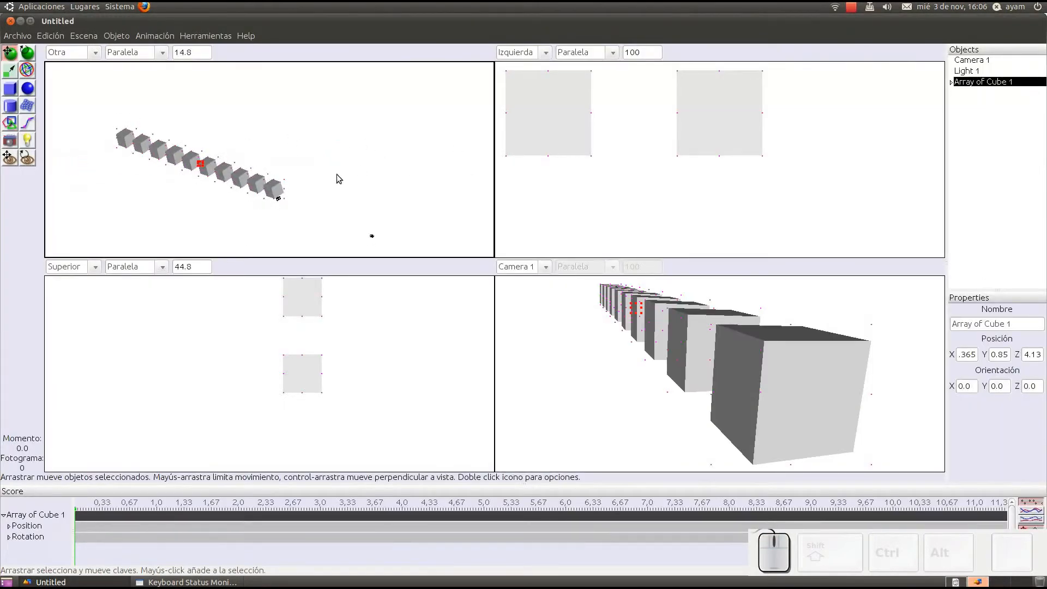
click(372, 235)
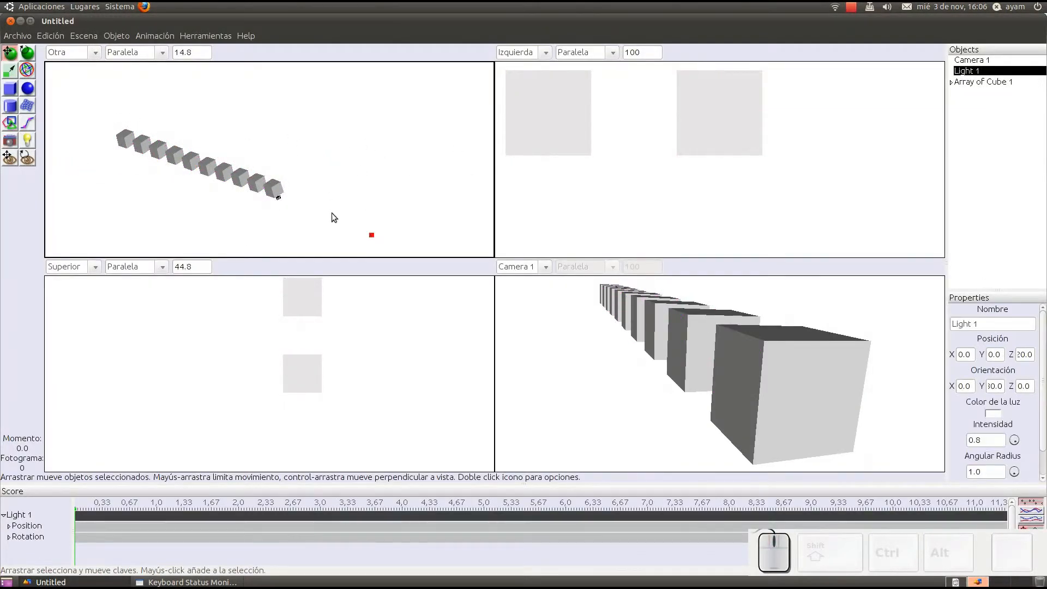
scroll(303, 171, up, 3)
scroll(302, 173, up, 10)
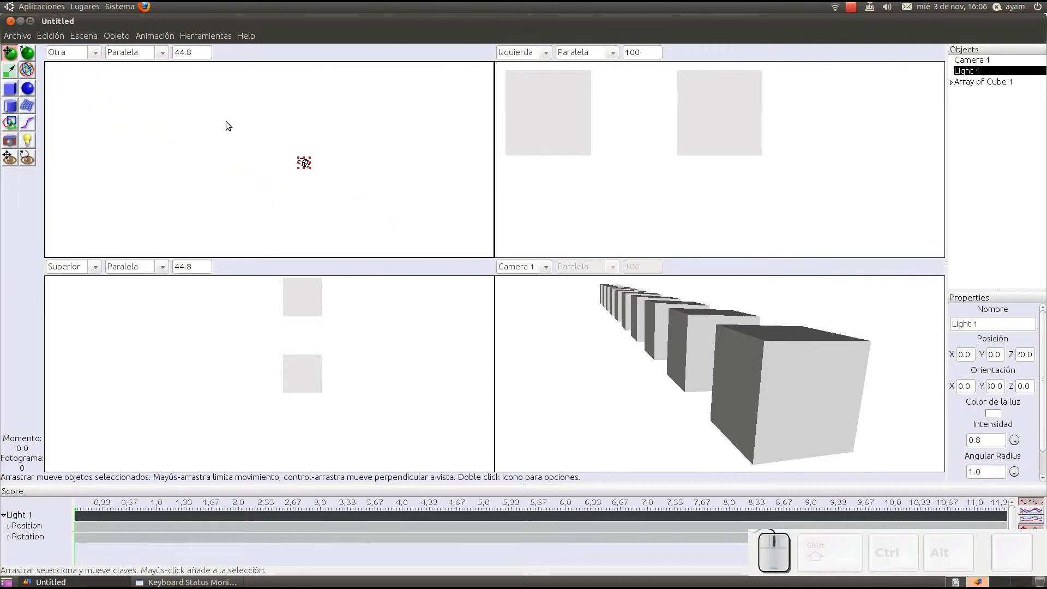
right_drag(420, 192, 273, 169)
middle_drag(288, 166, 334, 126)
scroll(300, 167, down, 12)
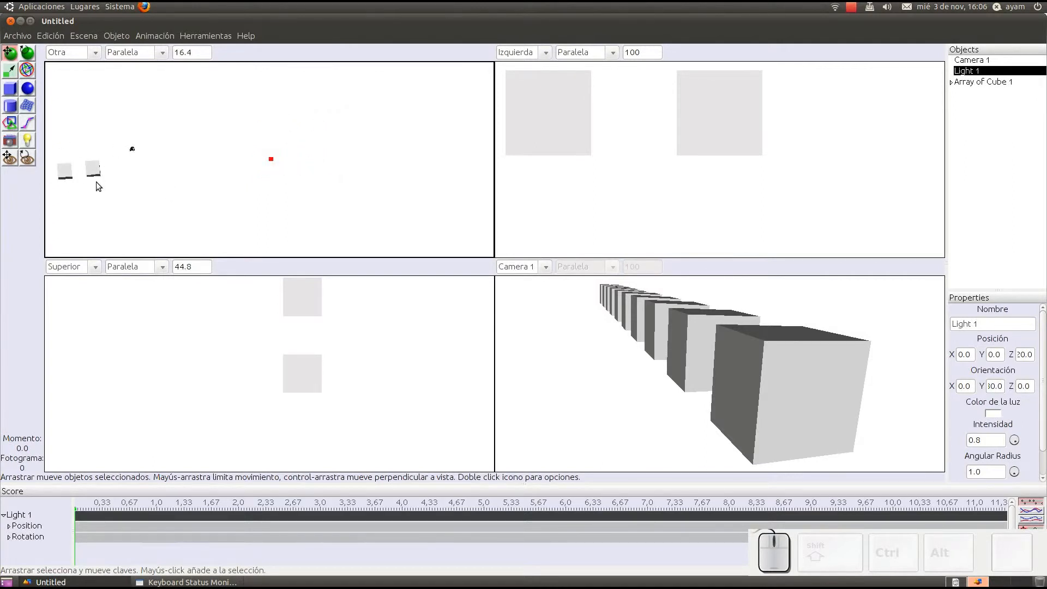
middle_drag(271, 172, 342, 187)
scroll(358, 213, up, 4)
right_drag(358, 211, 258, 137)
middle_drag(310, 170, 317, 213)
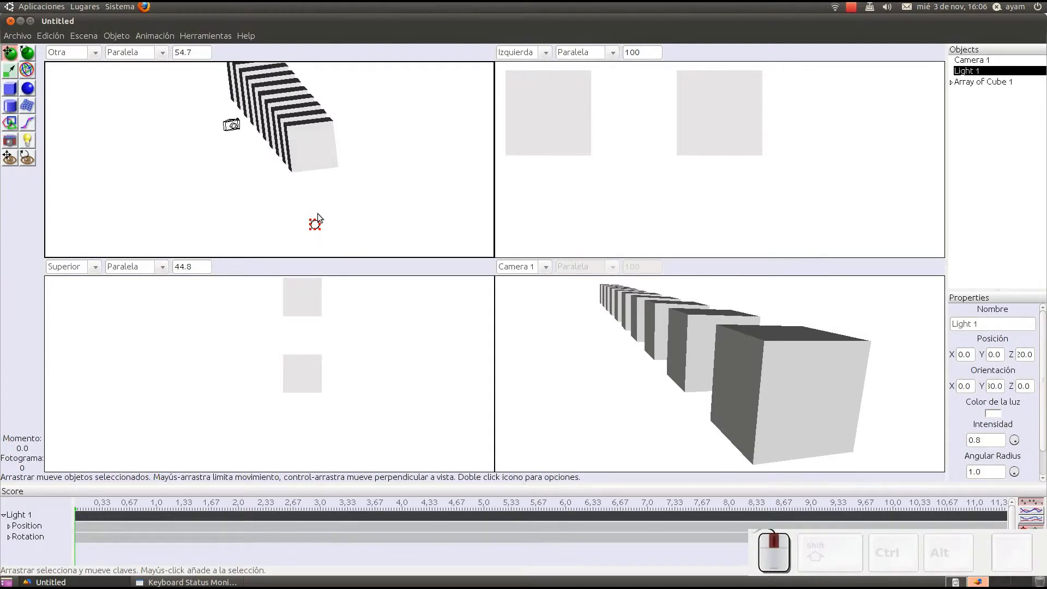
click(27, 54)
drag(312, 224, 268, 180)
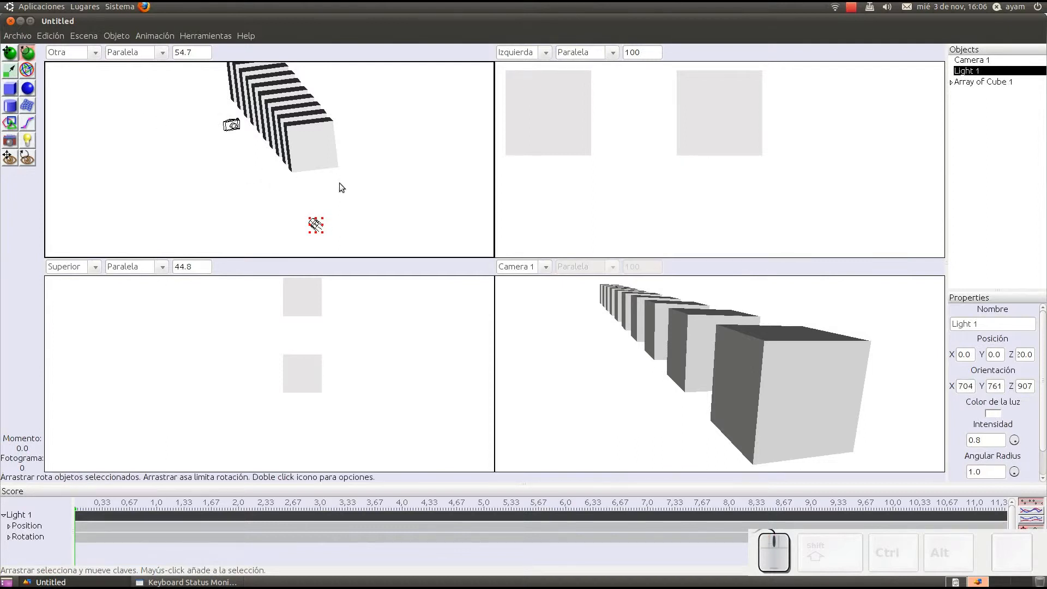
Step: Render the scene again with the rotated light and close the rendered image
click(85, 35)
click(99, 61)
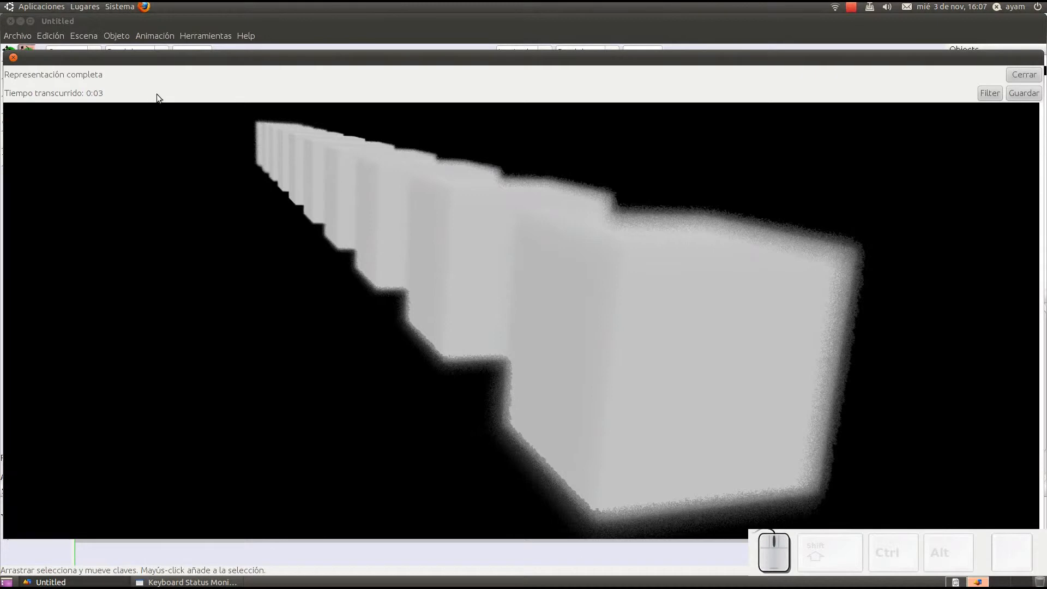
click(1027, 76)
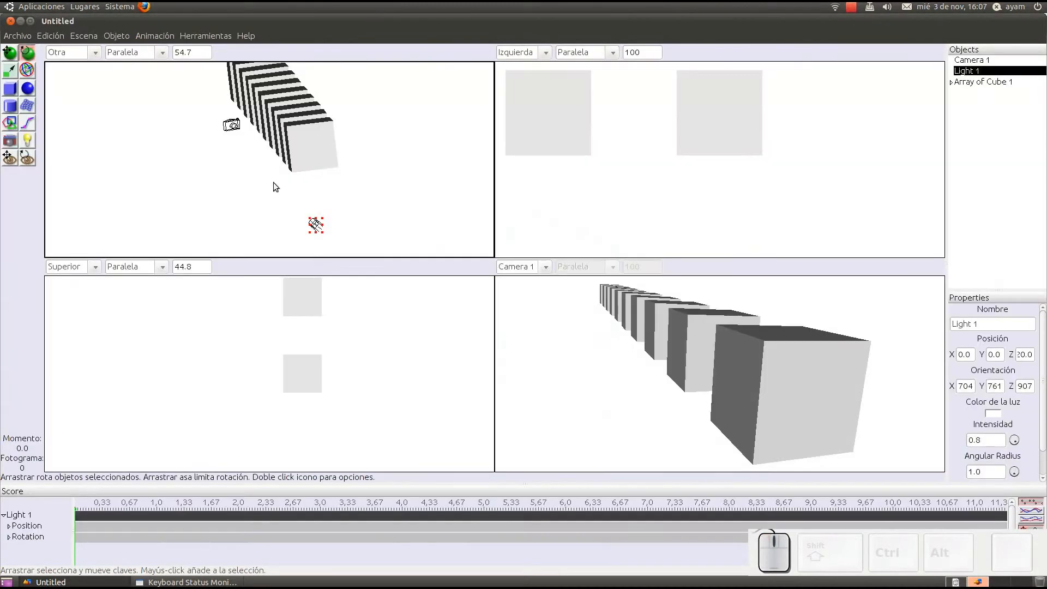
Step: Move and turn Camera 1 in the Superior view to the side of the cubes so the whole row spreads across its view
middle_drag(808, 394, 778, 390)
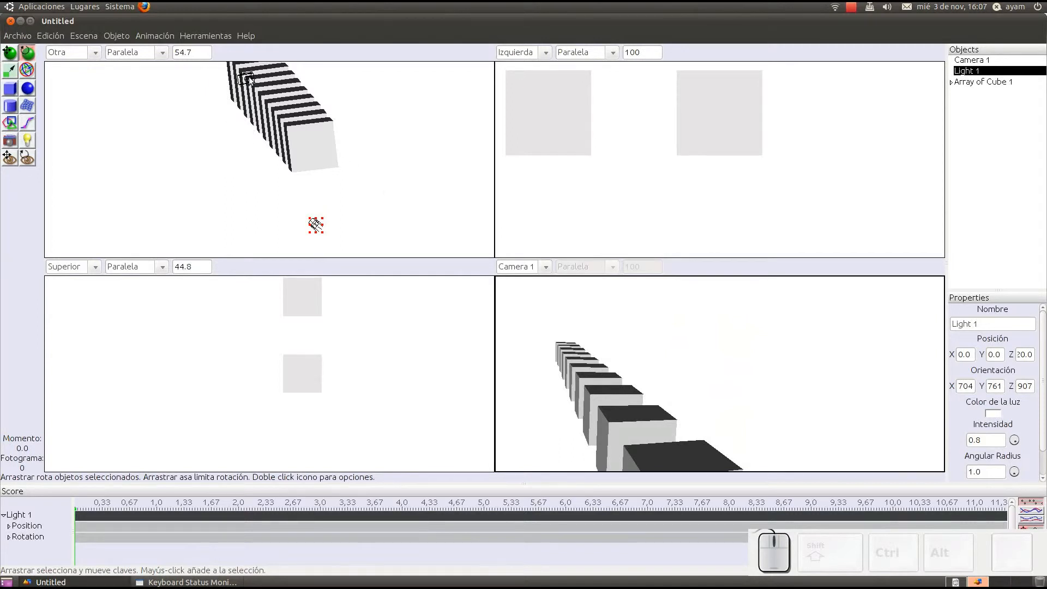
click(246, 78)
click(27, 70)
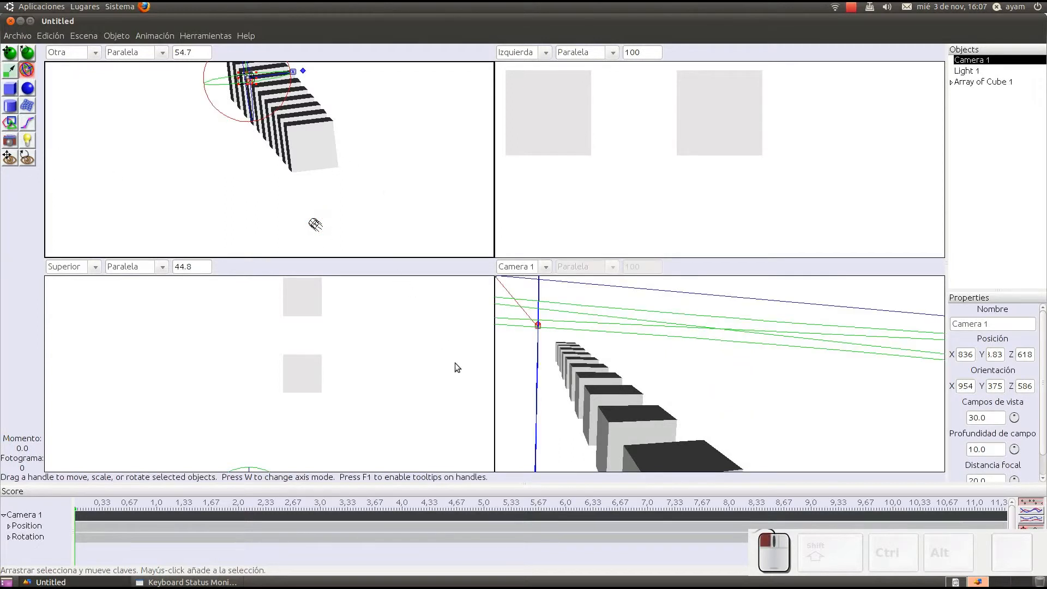
scroll(323, 329, down, 9)
right_drag(337, 414, 376, 363)
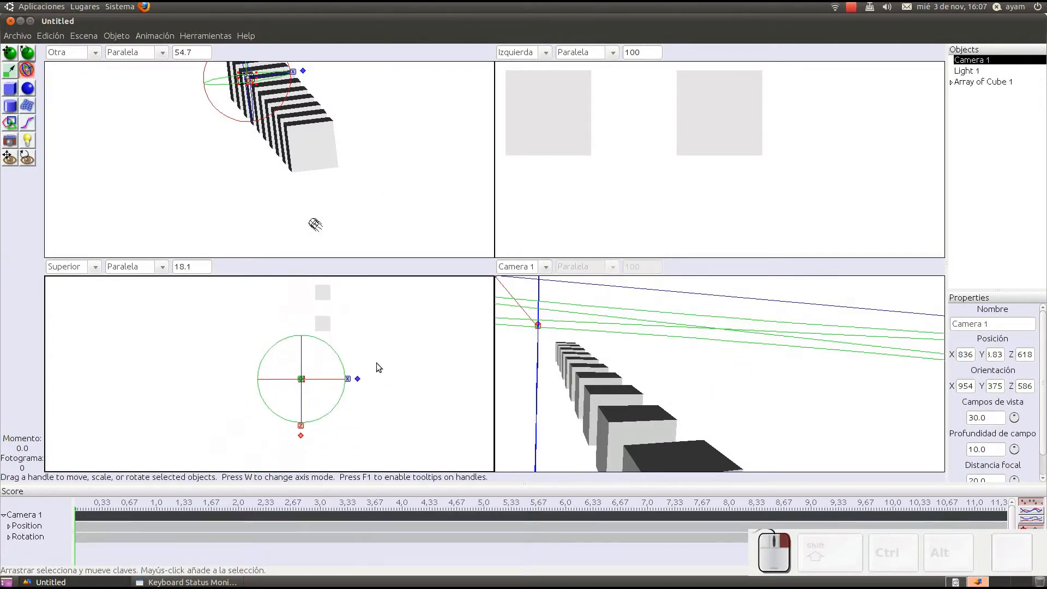
scroll(376, 365, up, 4)
drag(352, 360, 190, 357)
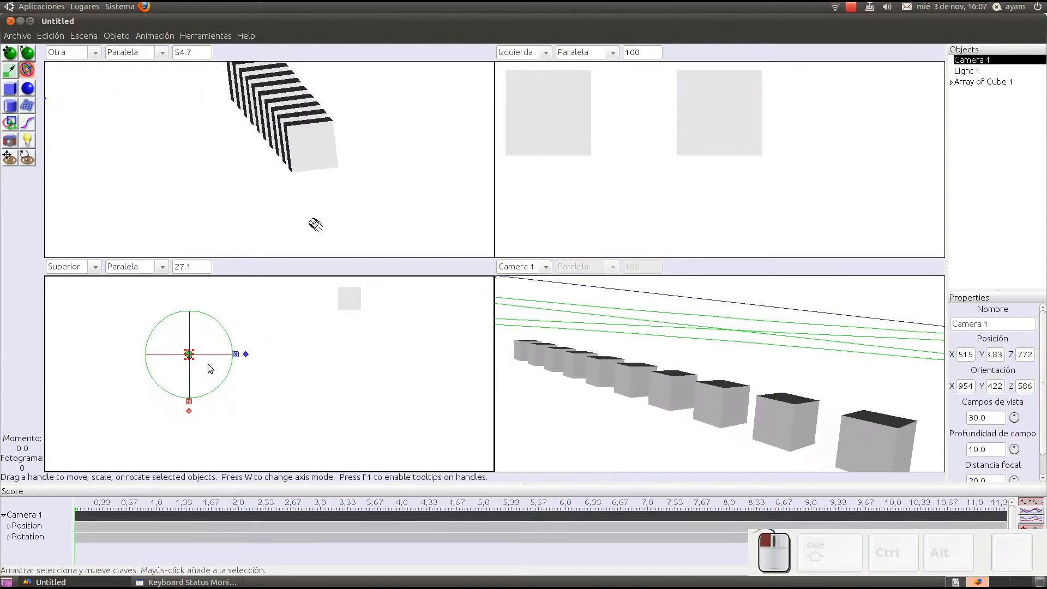
Step: Set the Otra viewport to the Frontal view and lower Camera 1 closer to the height of the cubes
click(96, 52)
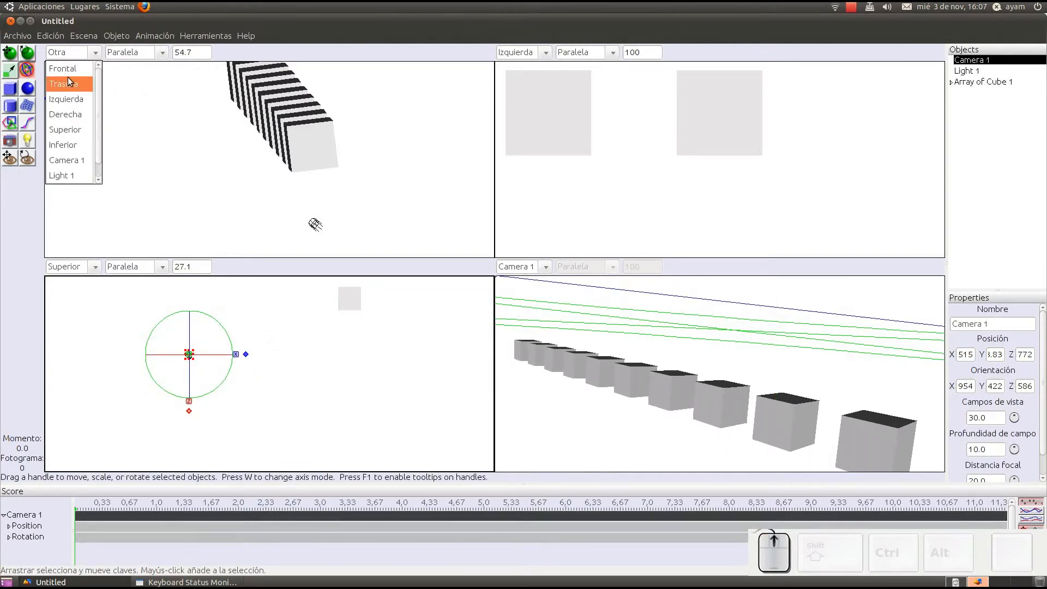
click(65, 68)
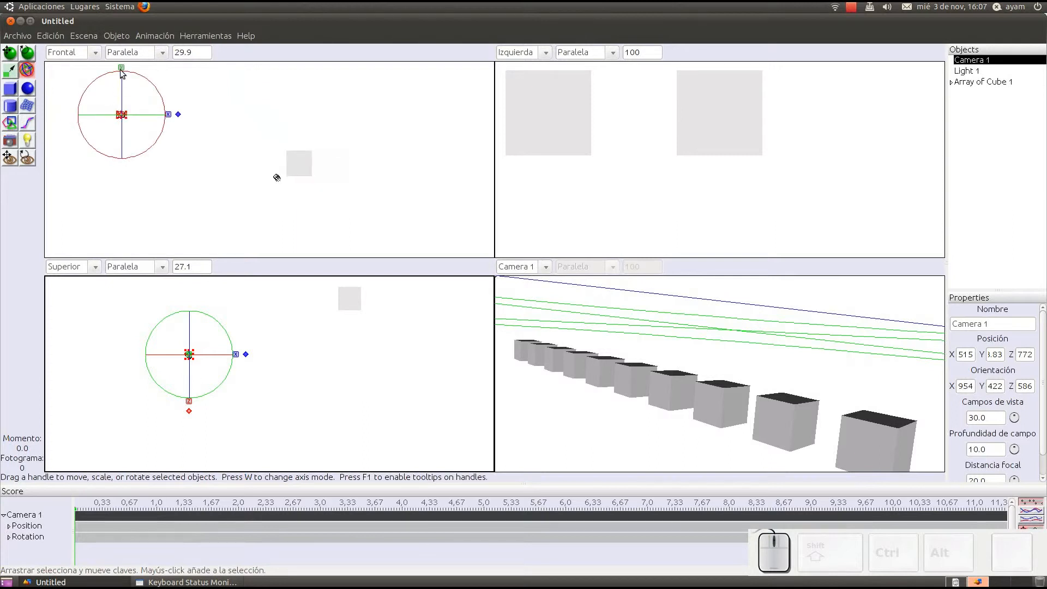
drag(121, 72, 140, 124)
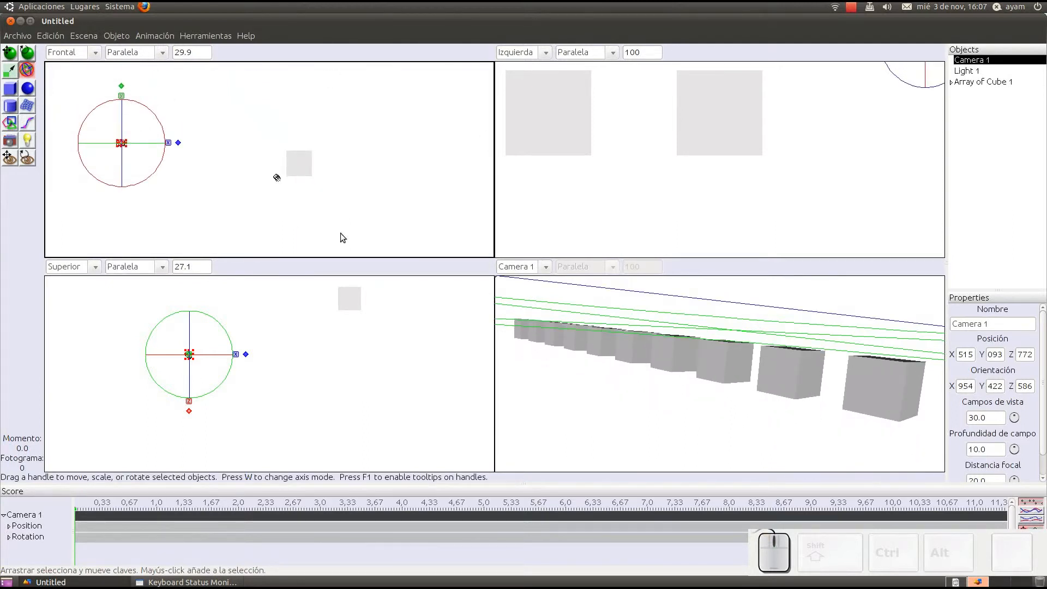
Step: Render the cubes from the lowered Camera 1, close the image, and review the depth of field setting in the render options
key(ctrl+shift+r)
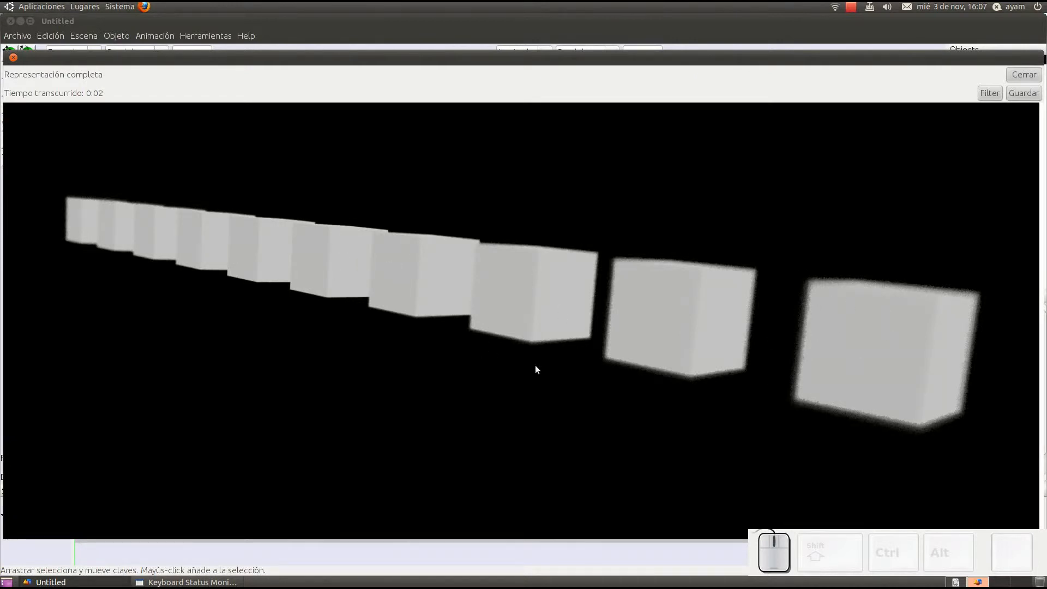
click(1018, 75)
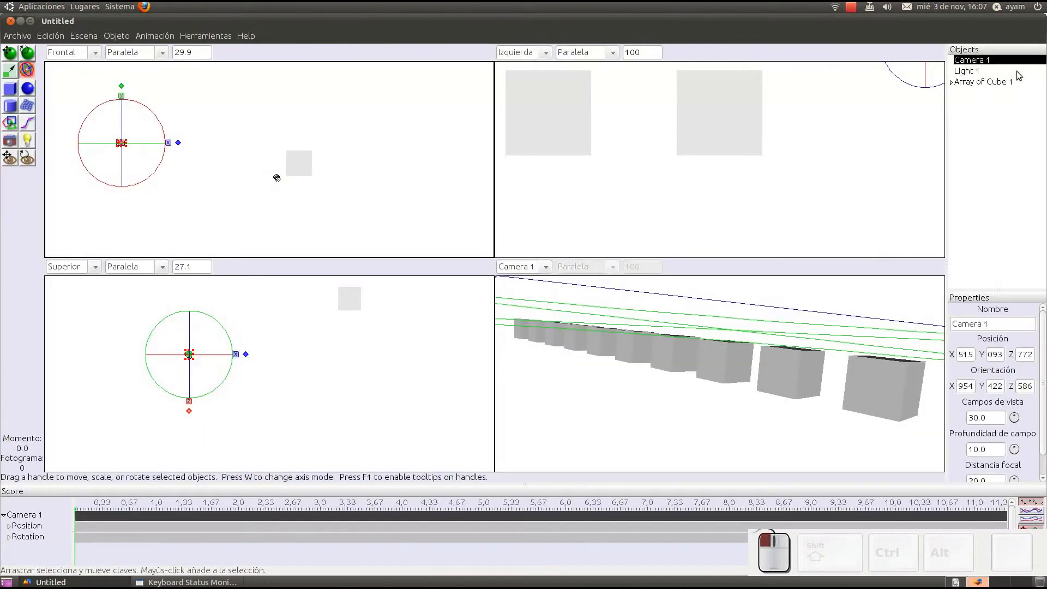
click(83, 36)
click(99, 50)
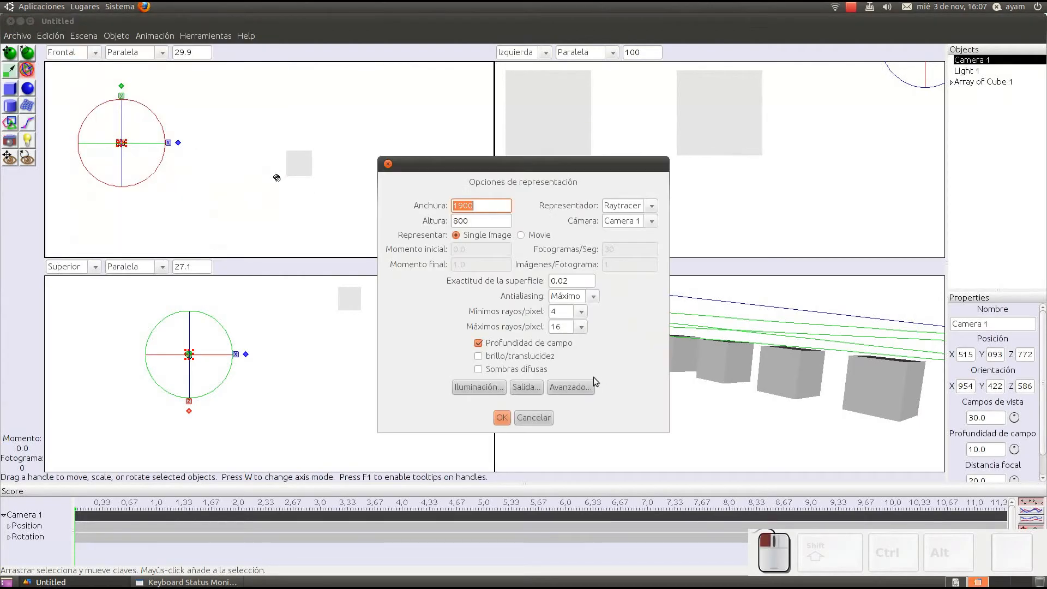
click(478, 343)
click(541, 418)
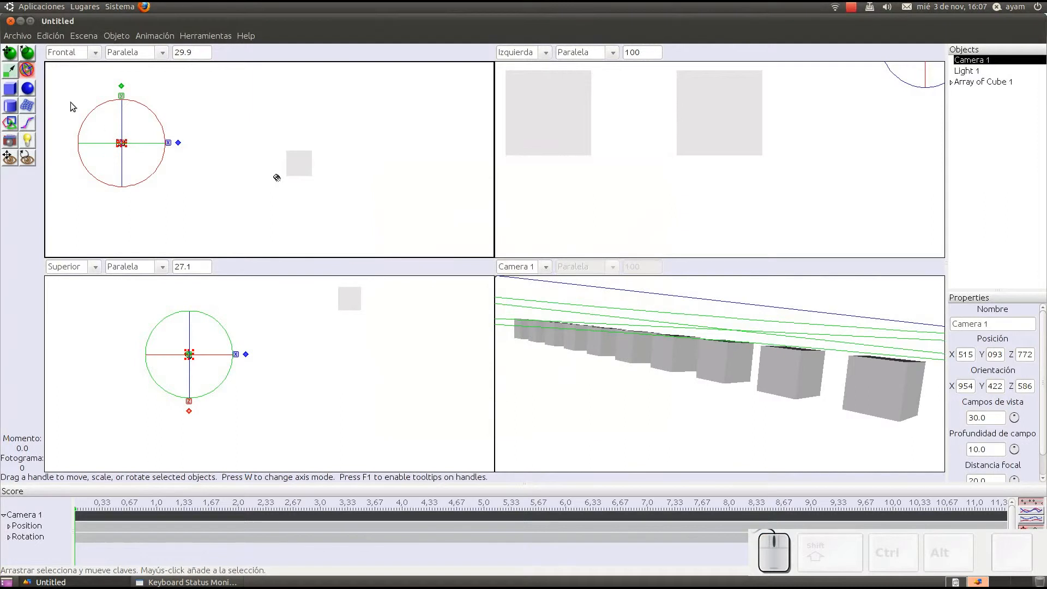
Step: Set Camera 1's focal distance (Distancia focal) to 10.0 in its camera parameters
scroll(104, 127, up, 3)
right_drag(102, 139, 317, 135)
scroll(317, 135, up, 8)
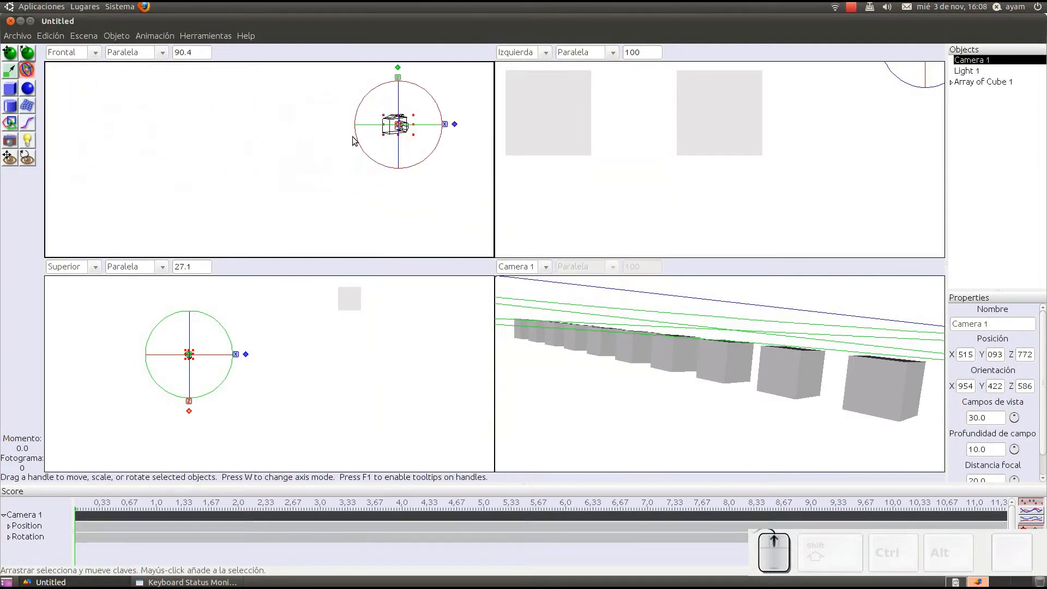
right_drag(429, 126, 328, 152)
double_click(294, 145)
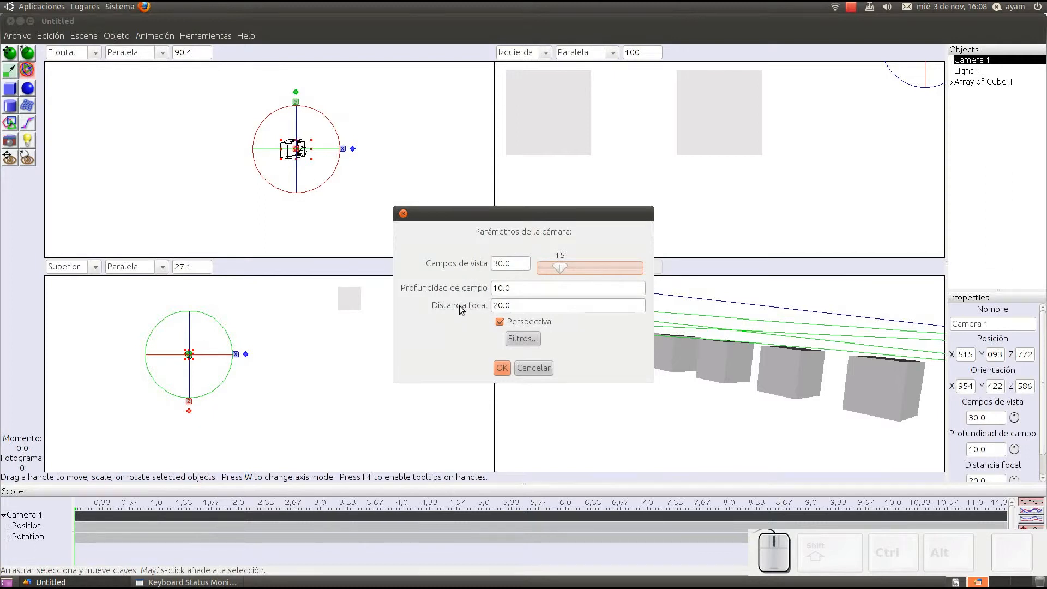
click(498, 305)
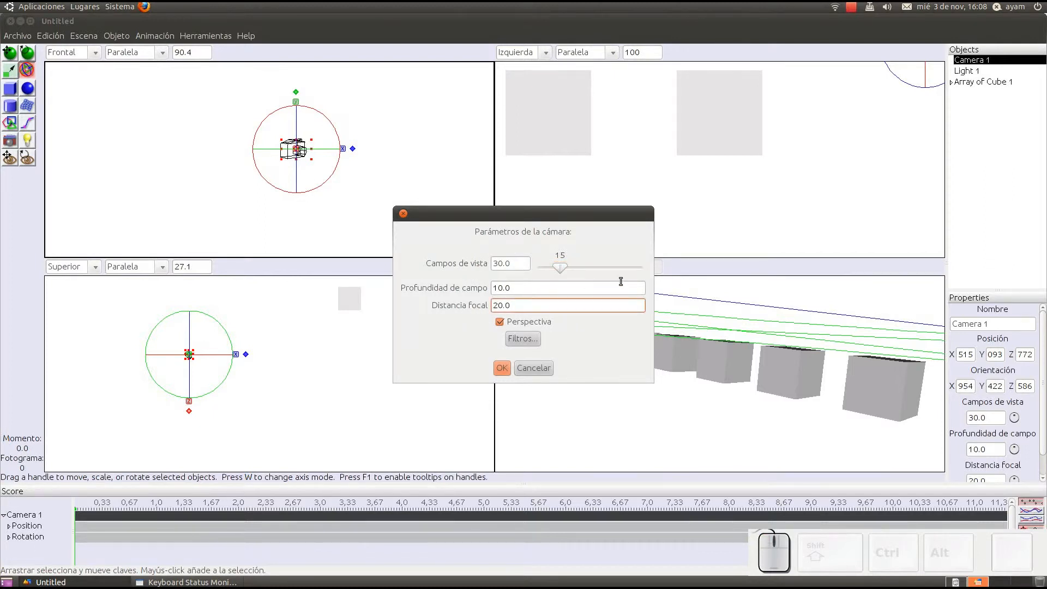
key(BackSpace)
text(1)
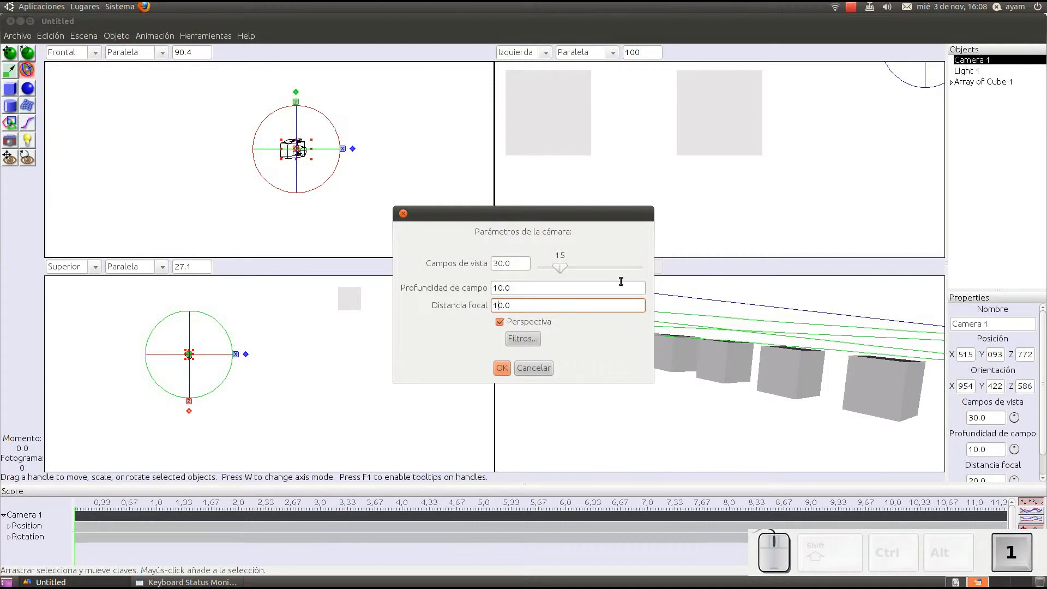
click(500, 368)
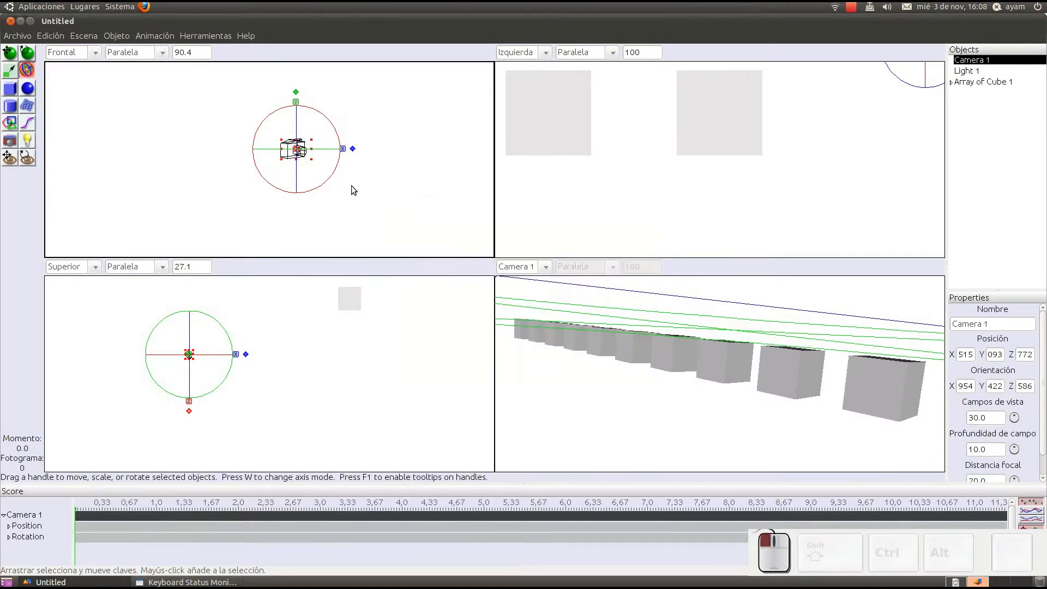
Step: Render the cubes with the new focal distance, close the image, and enlarge Camera 1 in the Frontal view
key(ctrl+shift+r)
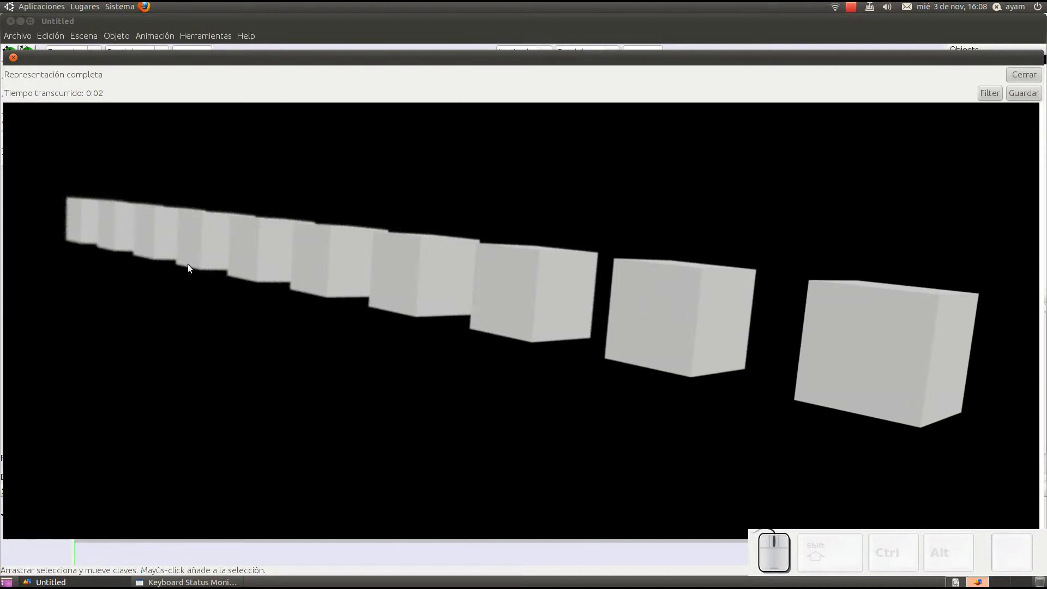
click(1020, 77)
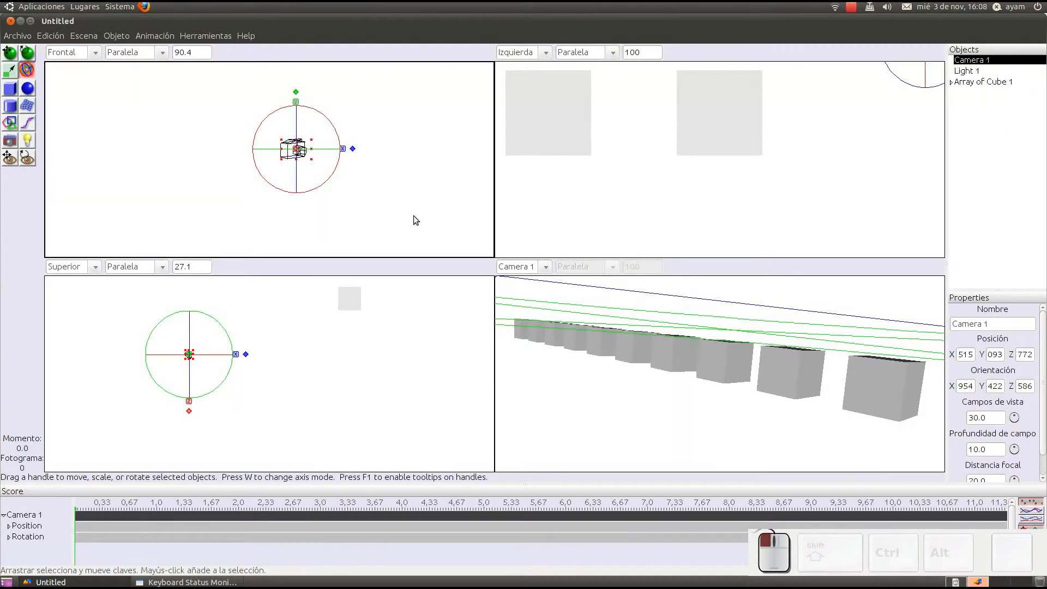
scroll(278, 162, up, 4)
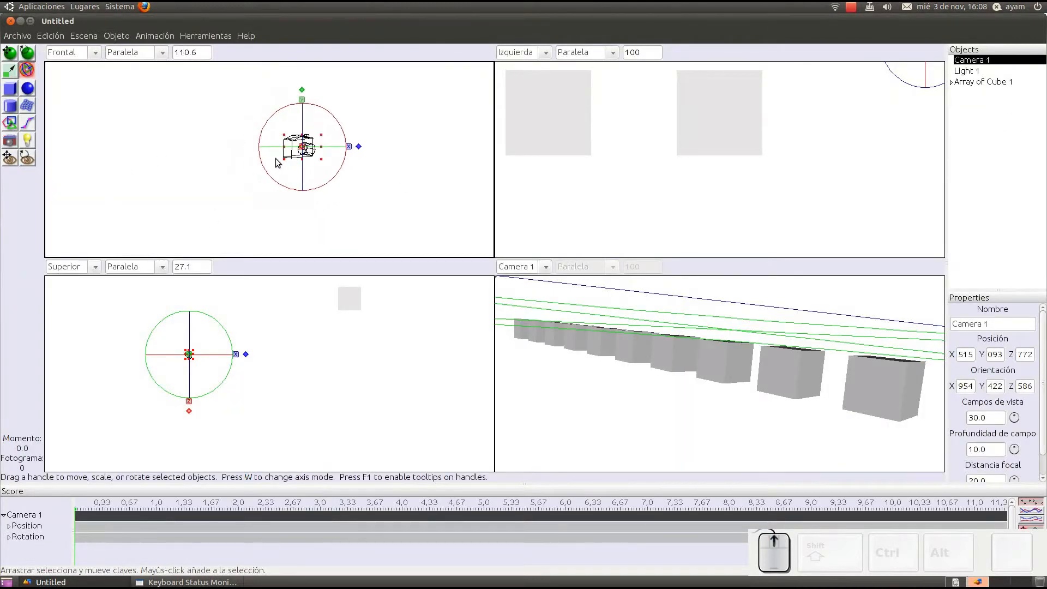
click(85, 36)
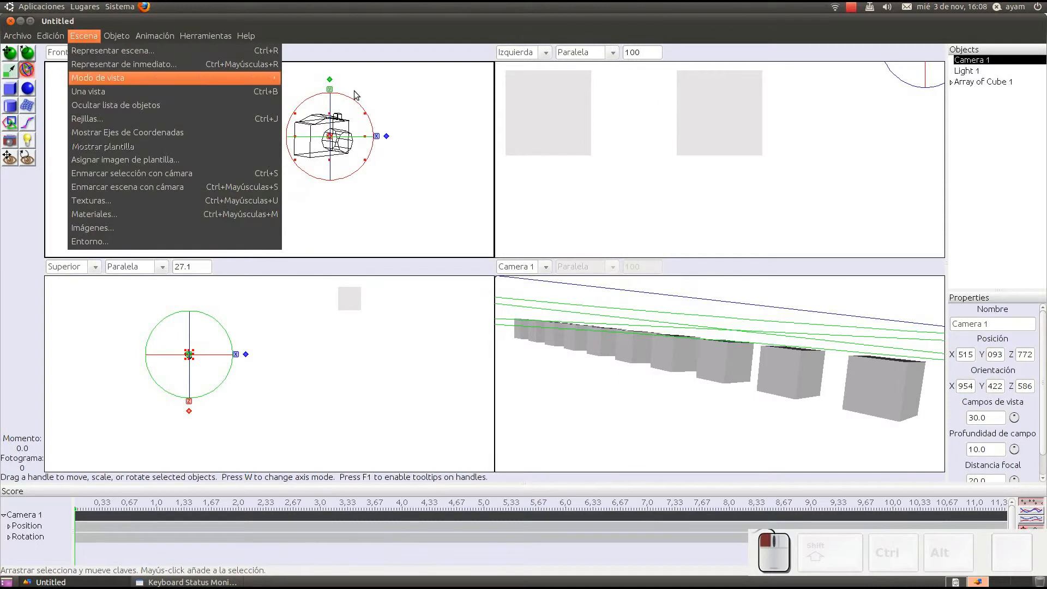
click(421, 73)
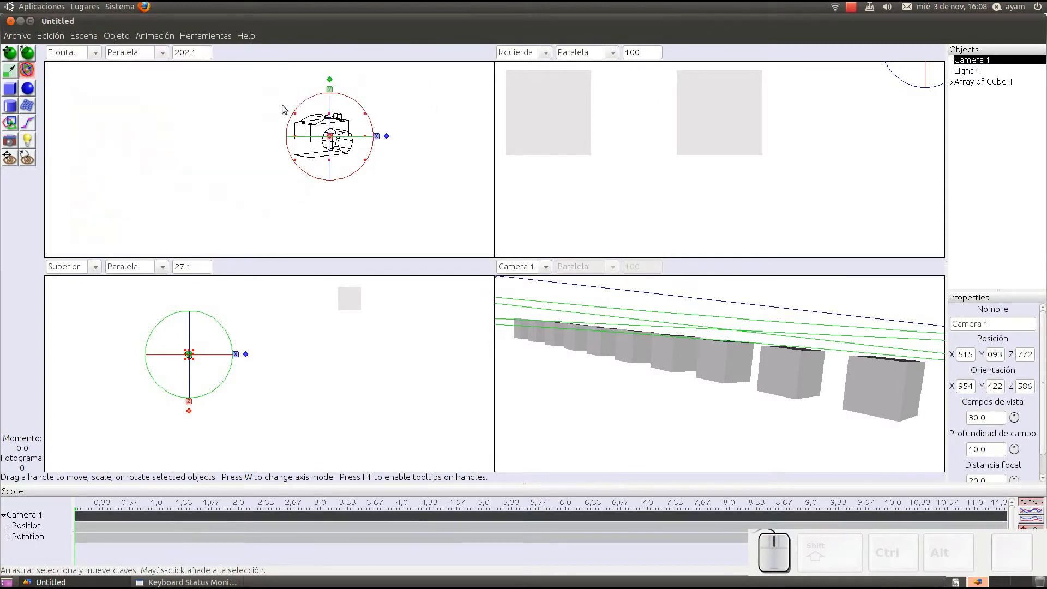
Step: Render the scene immediately once more to inspect the blur on the distant cubes, and close the image
click(84, 36)
click(103, 58)
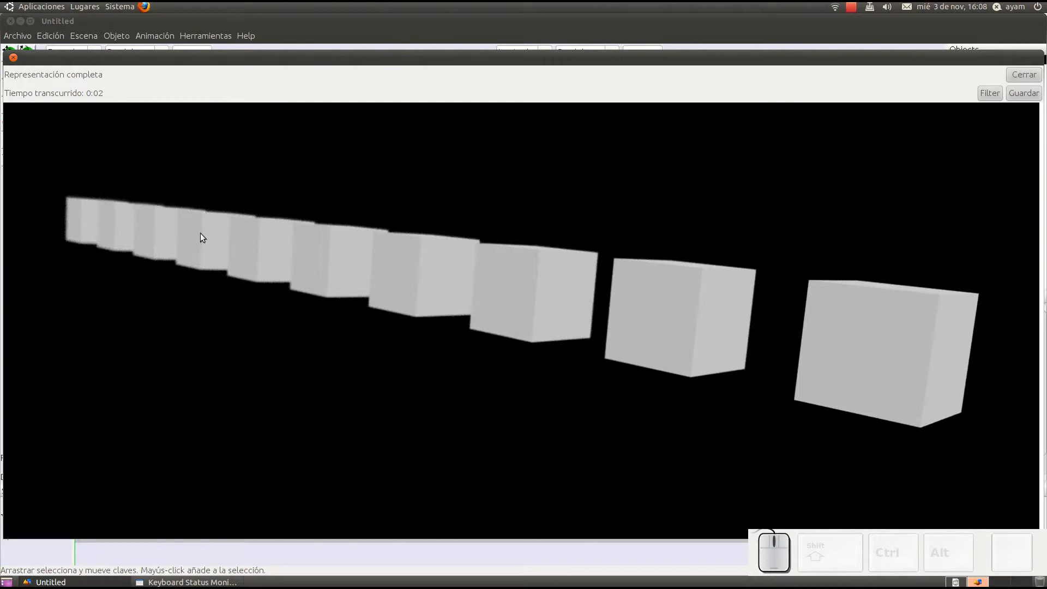
click(1022, 75)
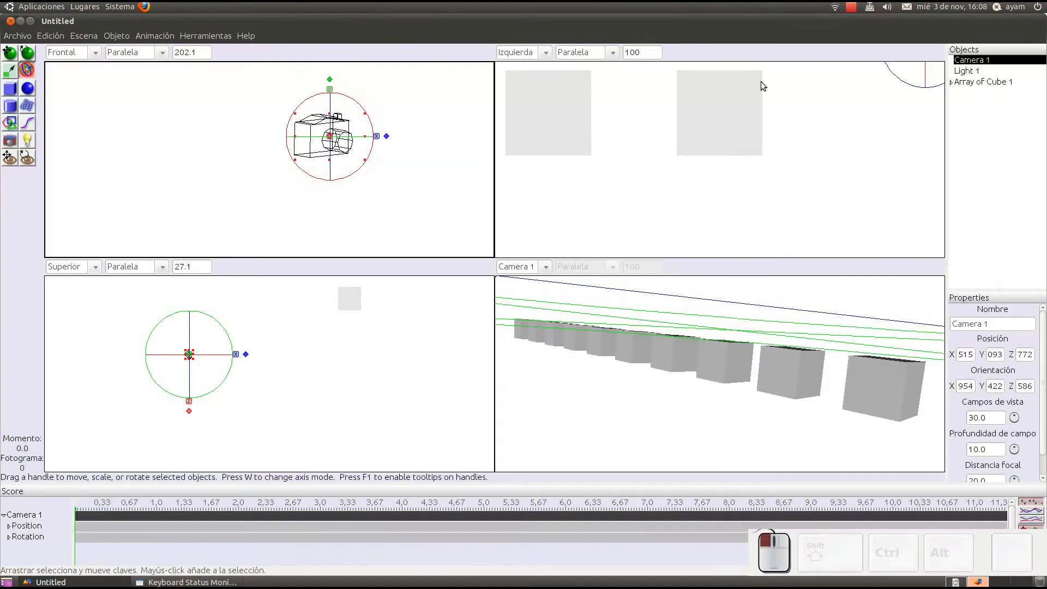
Step: Render the scene with 128 minimum and 256 maximum rays per pixel, and cancel the render before it completes
click(82, 36)
click(90, 47)
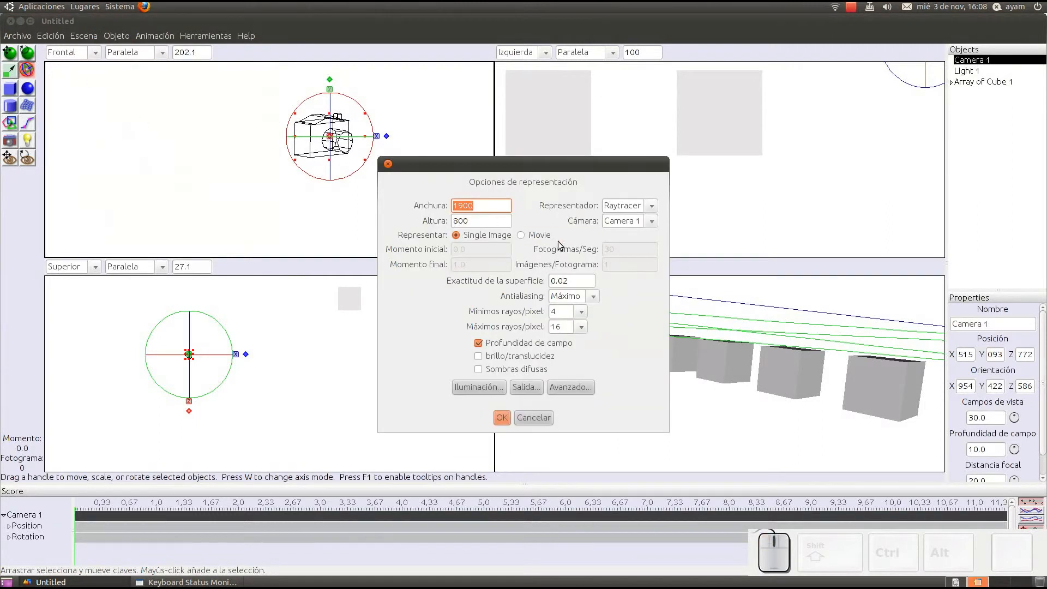
click(581, 327)
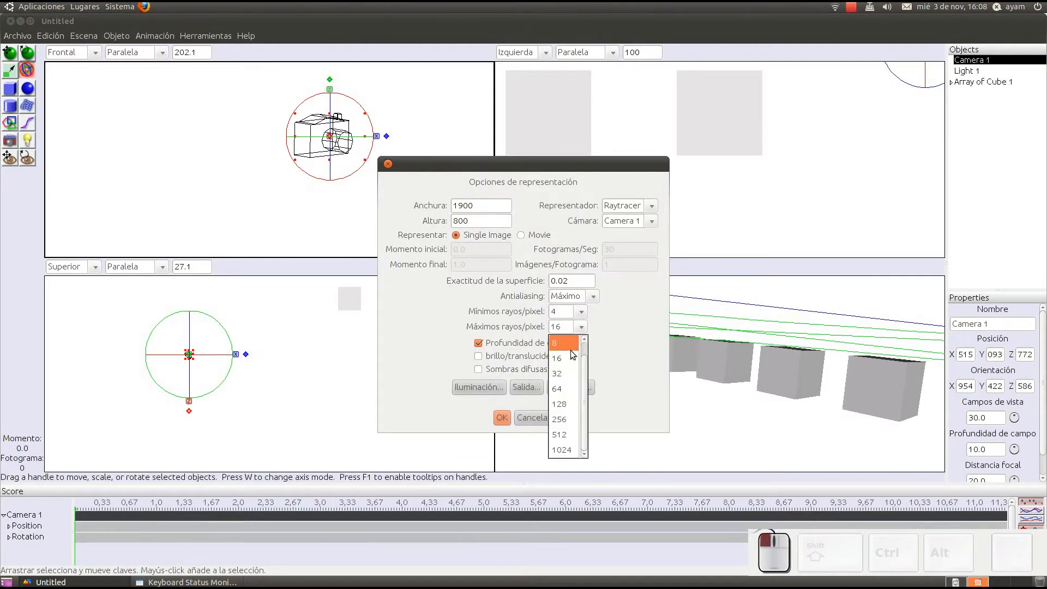
click(566, 418)
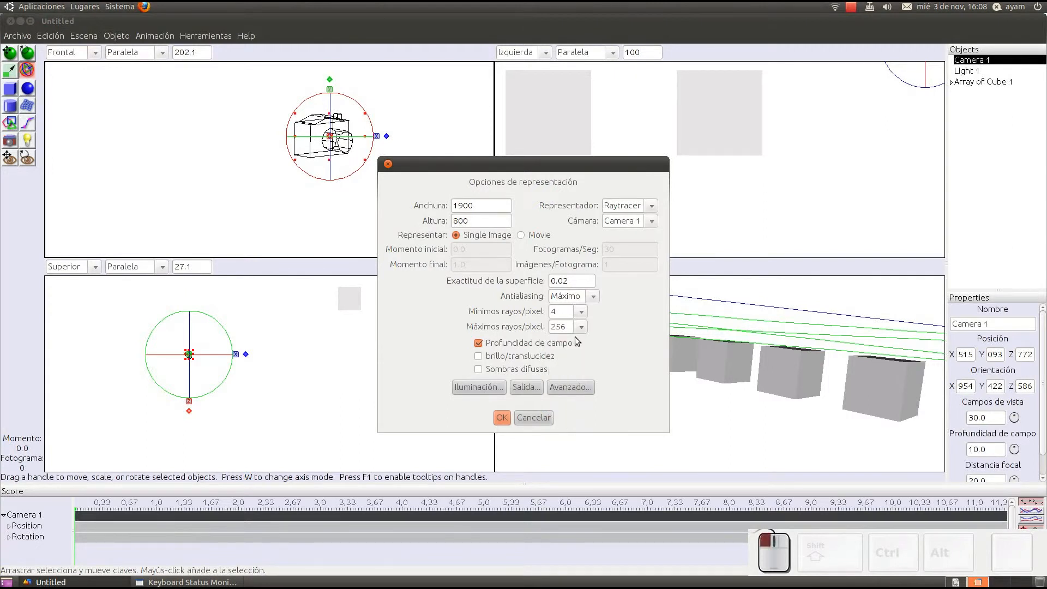
click(579, 312)
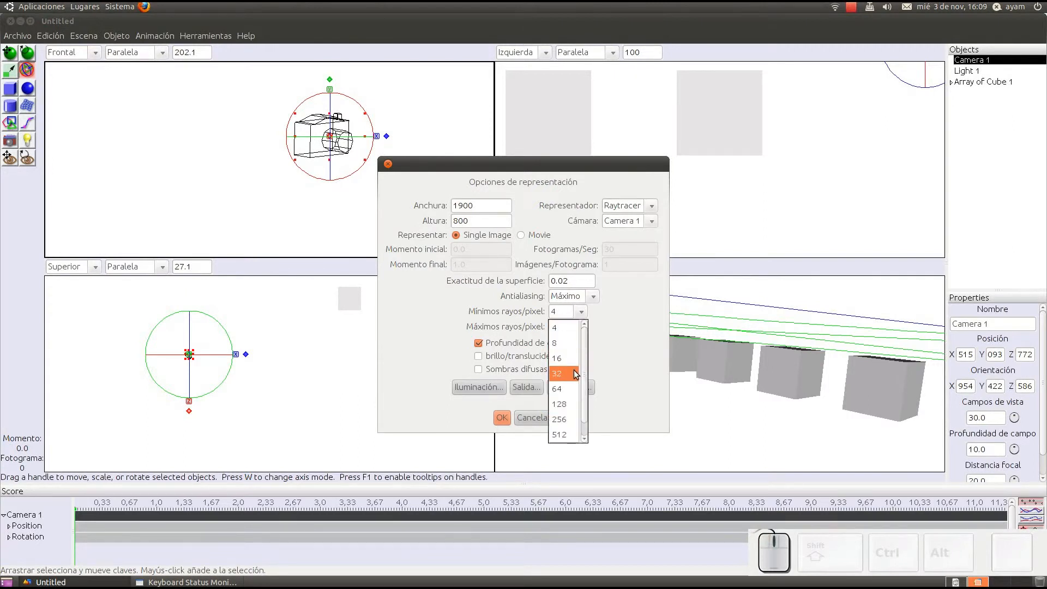
click(572, 403)
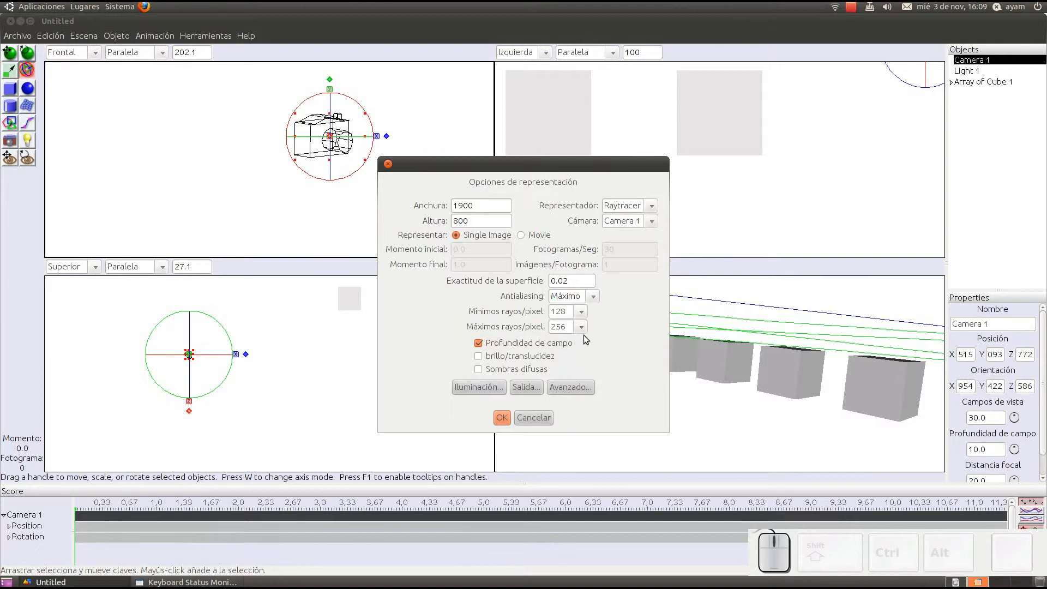
click(502, 417)
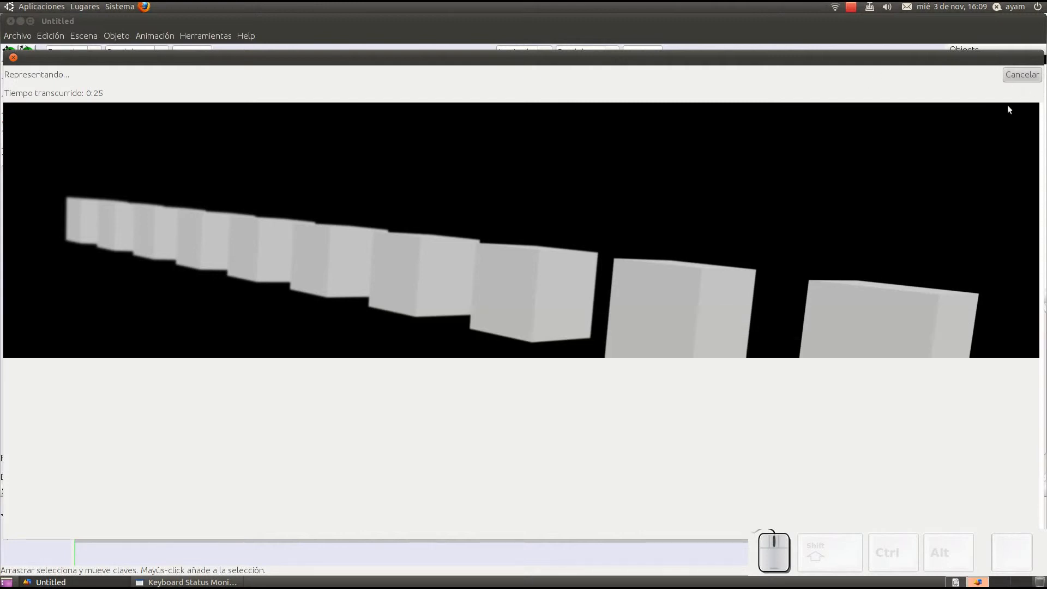
click(1018, 77)
Step: Try 4 minimum and 8 maximum rays per pixel with depth of field off and soft shadows on, and cancel the render options
click(84, 36)
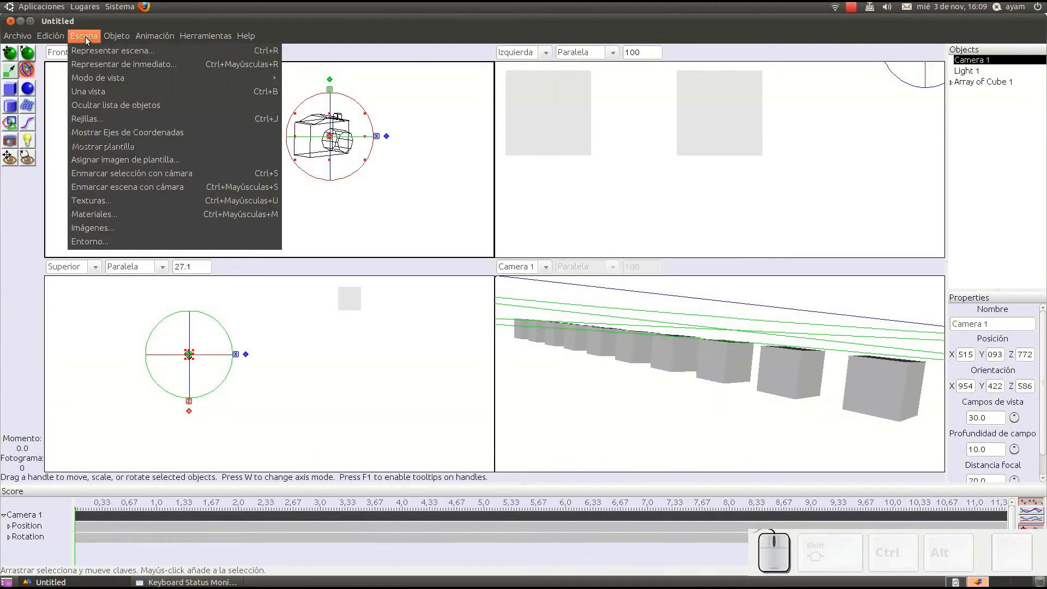
click(96, 56)
click(582, 313)
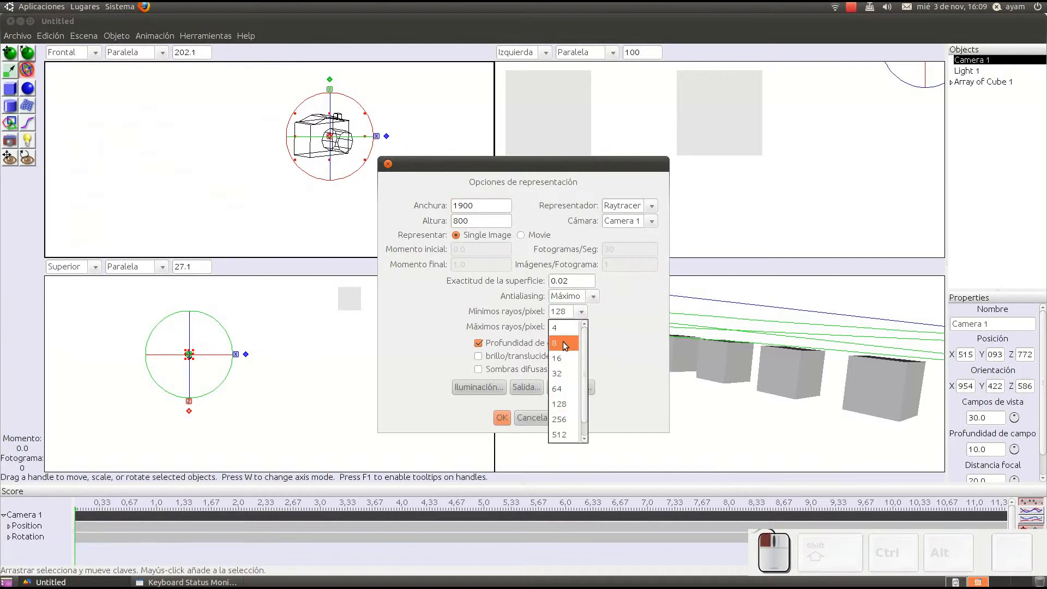
click(557, 331)
click(571, 327)
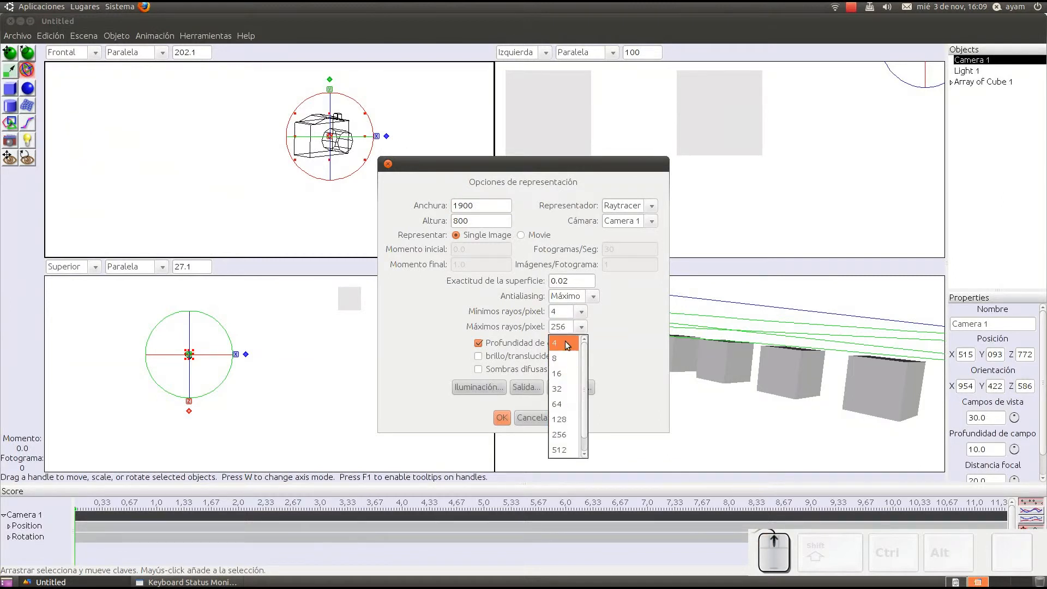
click(568, 344)
click(501, 343)
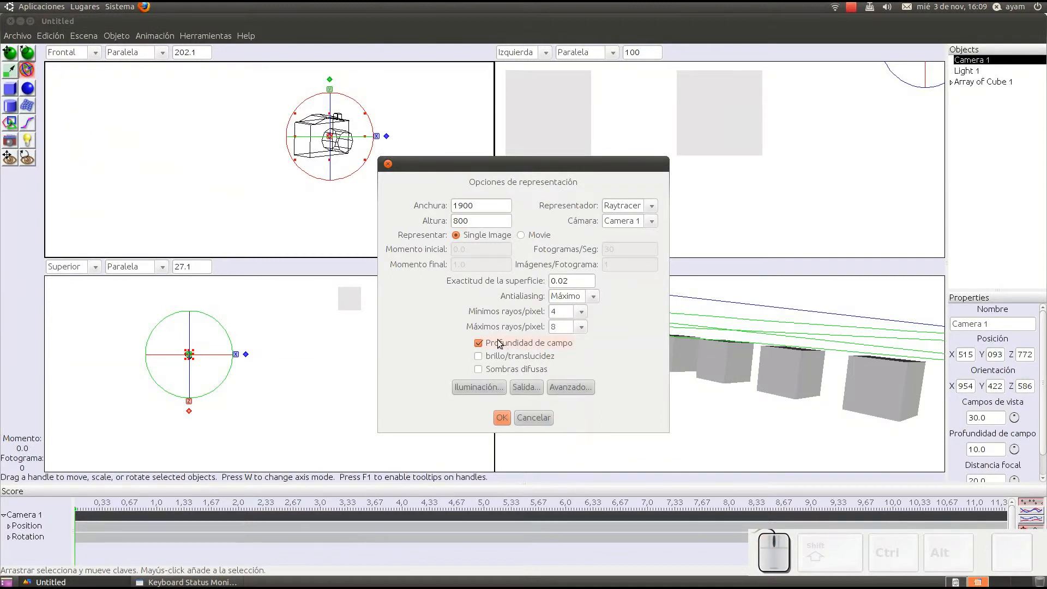
click(499, 343)
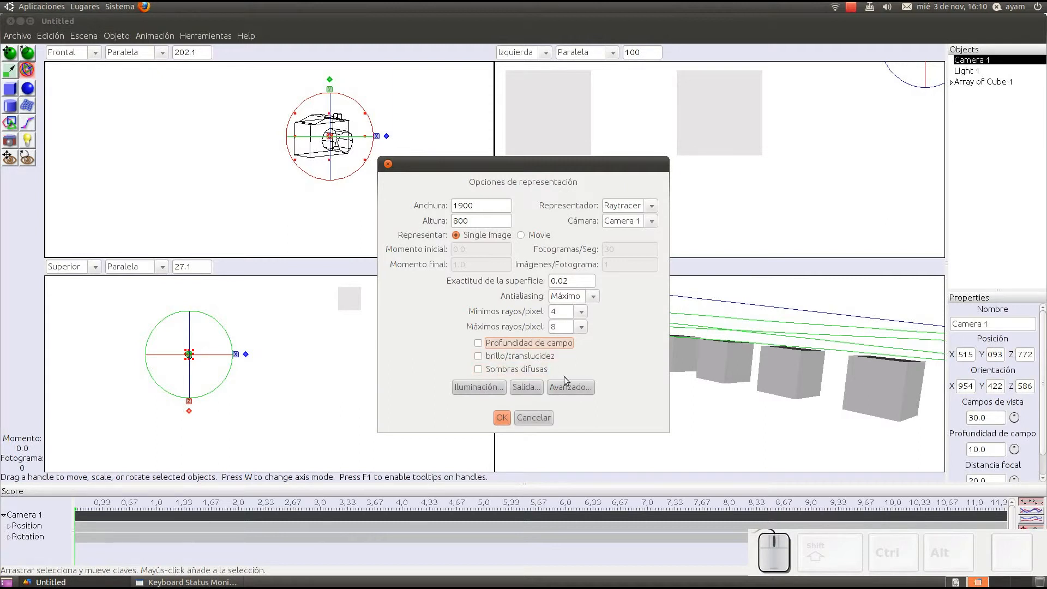
click(495, 369)
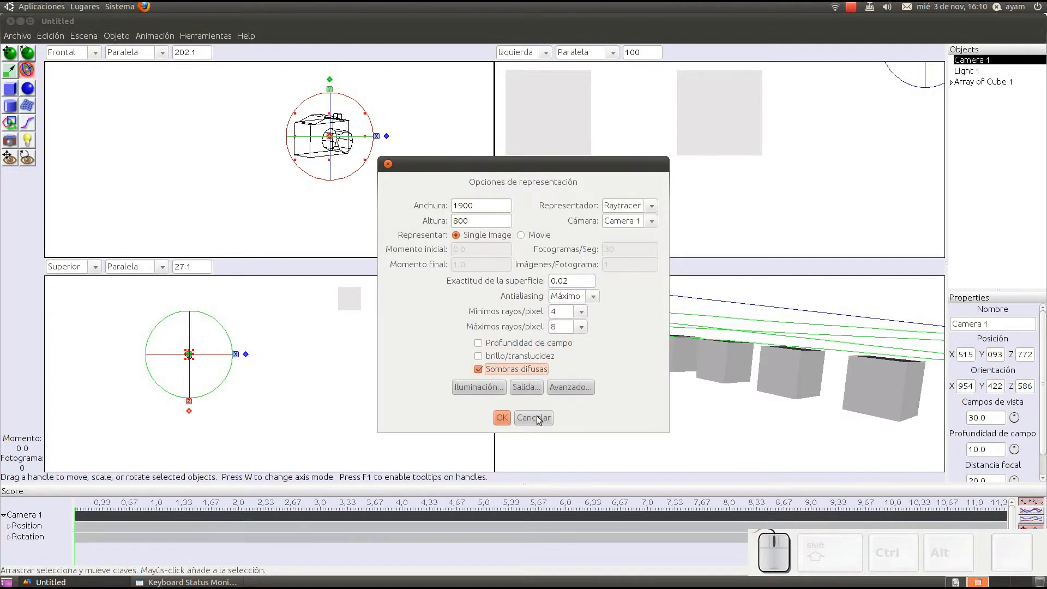
click(540, 419)
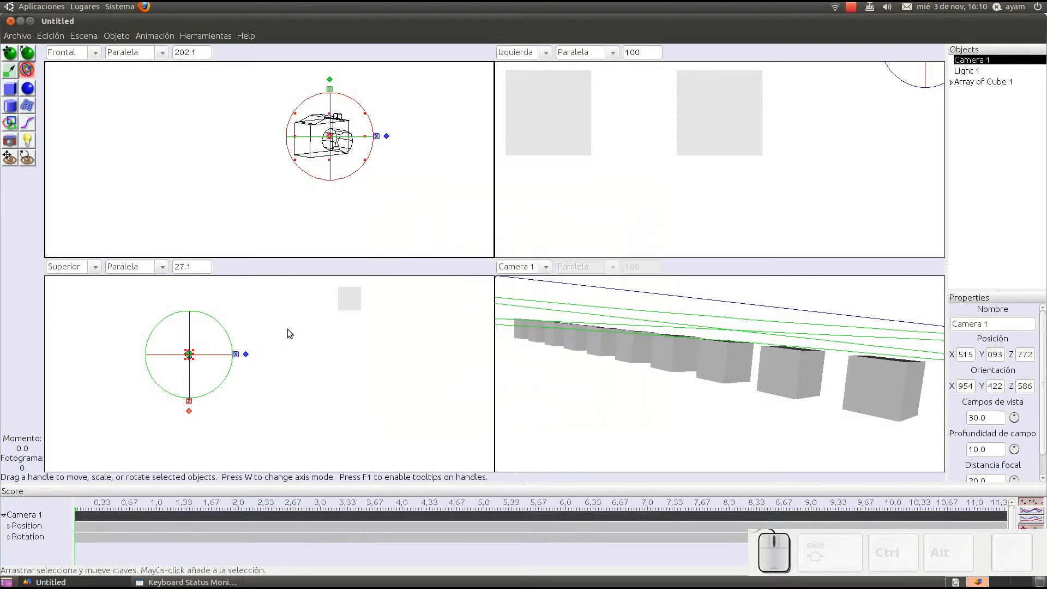
Step: Create a flat approximating spline mesh in the Superior view, covering the whole row of cubes as a floor
click(27, 105)
scroll(342, 321, down, 1)
scroll(340, 333, down, 6)
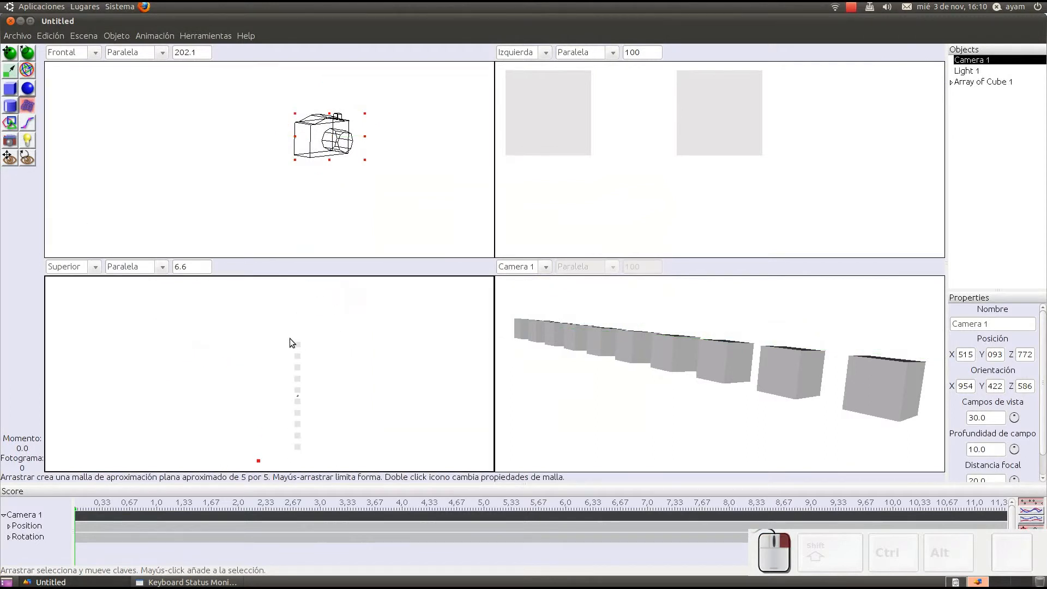
drag(306, 373, 326, 459)
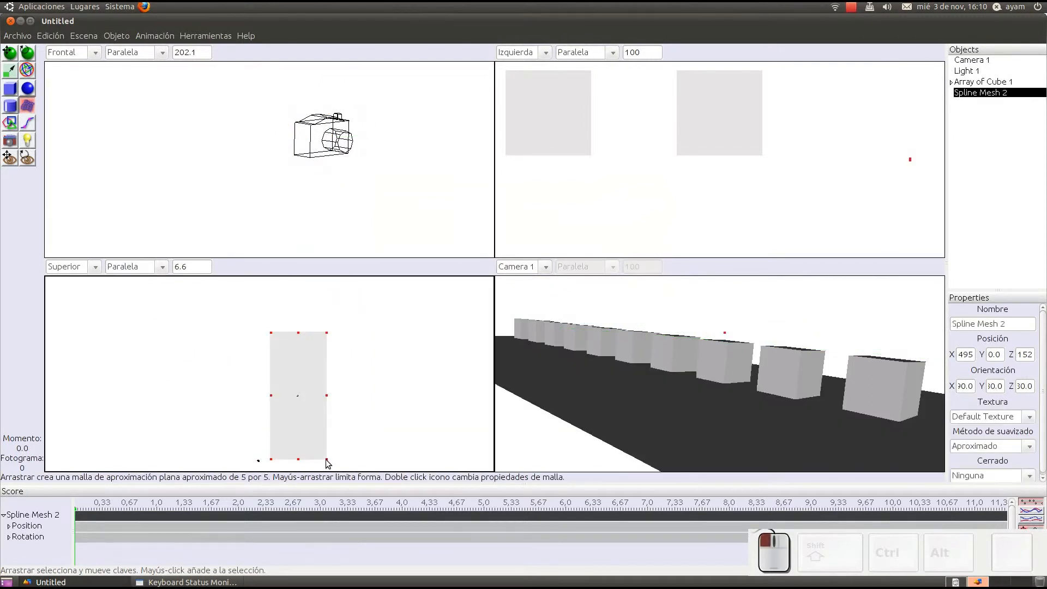
click(27, 70)
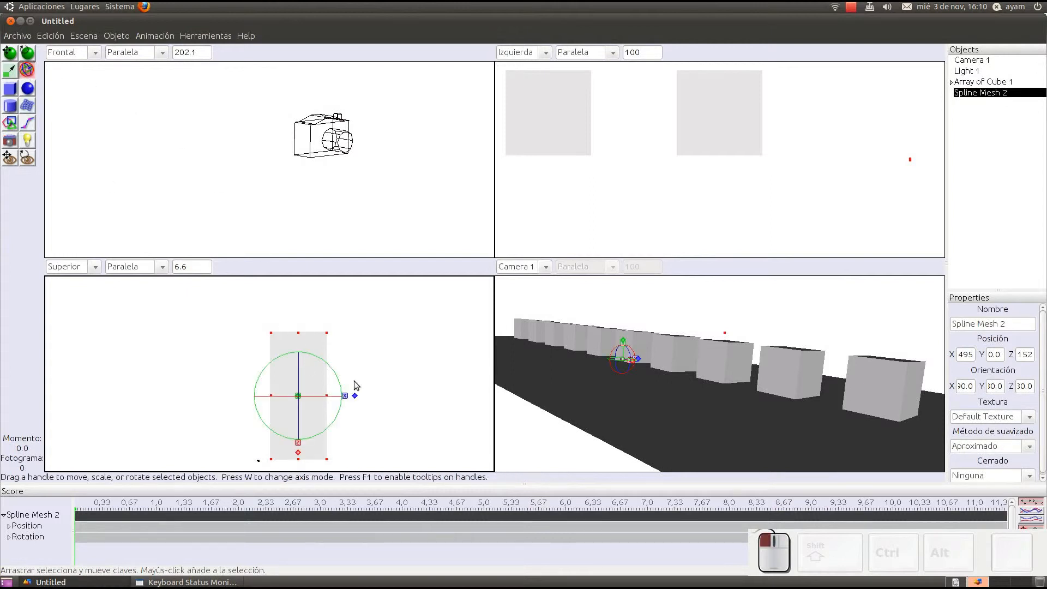
Step: Lower the floor mesh beneath the row of cubes and rotate it slightly in the Izquierda view
scroll(648, 153, down, 8)
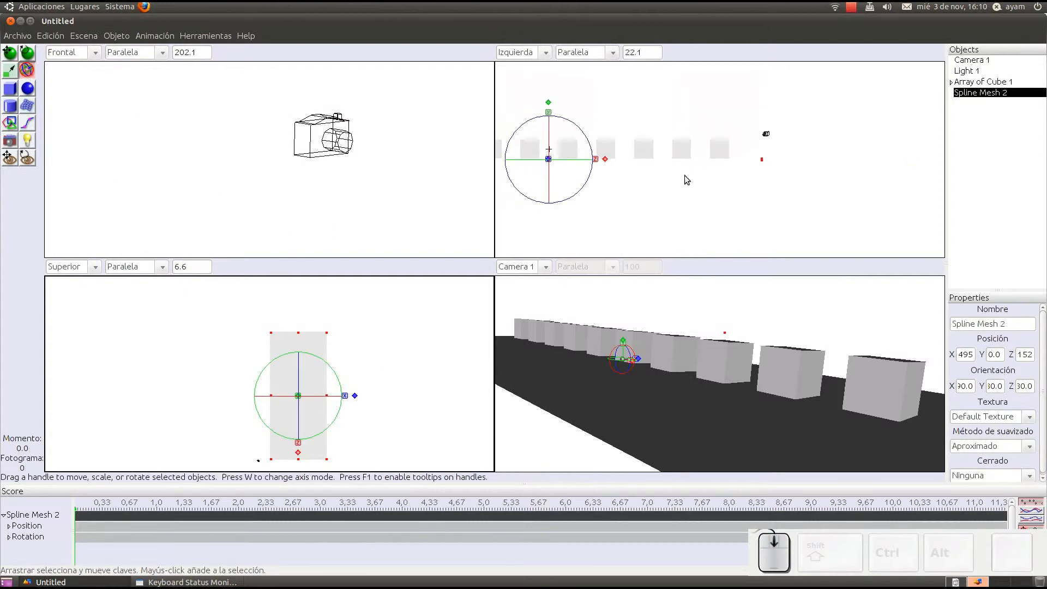
mouse_move(548, 113)
mouse_down()
mouse_move(550, 104)
mouse_move(551, 121)
mouse_up()
right_drag(646, 174, 781, 182)
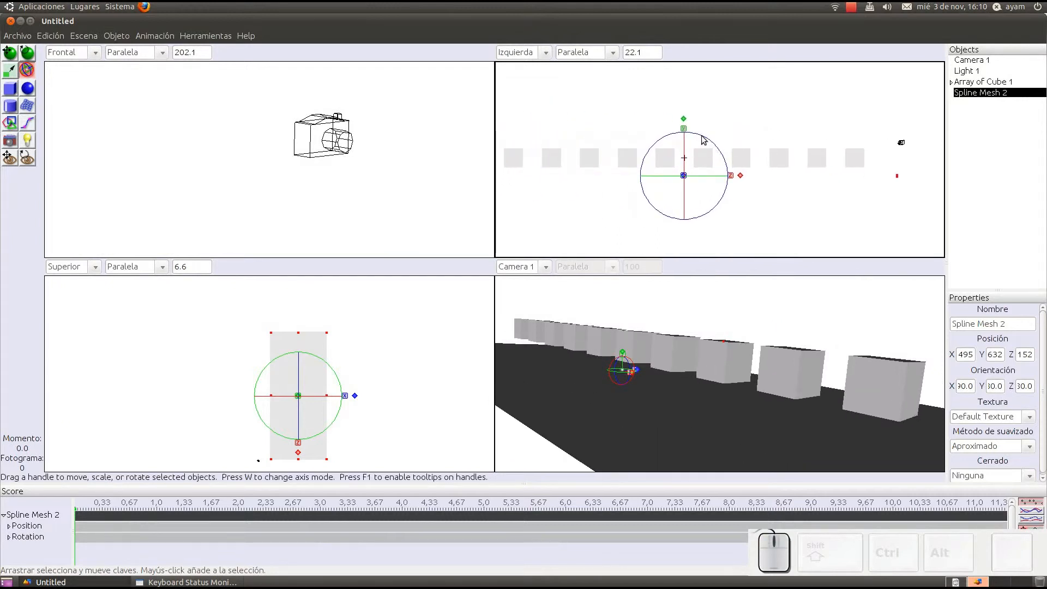
drag(703, 135, 710, 141)
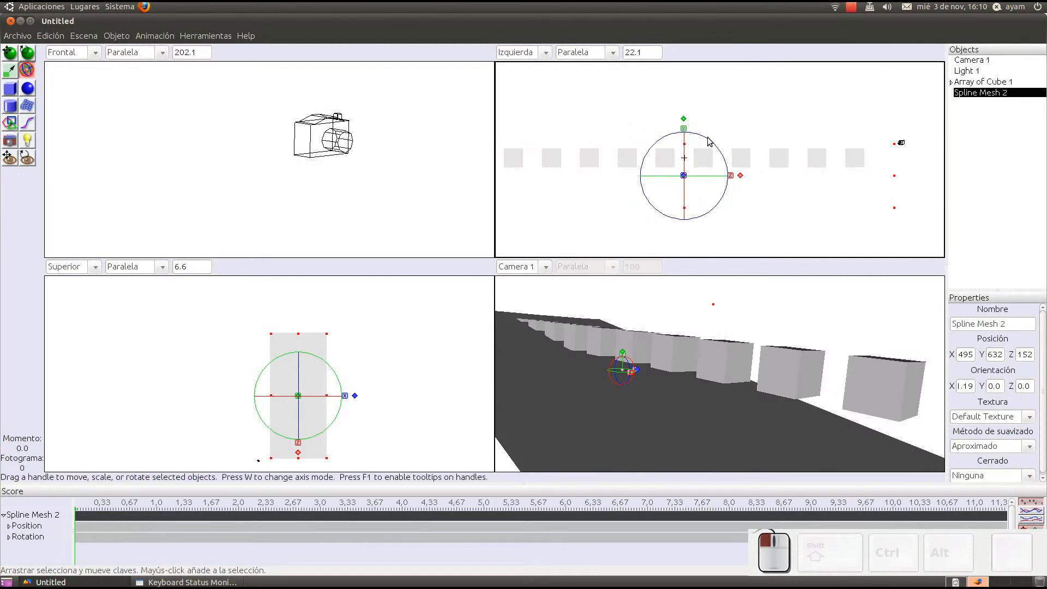
Step: Render the scene immediately from a higher Camera 1 angle to inspect the soft shadows on the floor, and close the image
middle_drag(779, 395, 633, 331)
mouse_move(633, 331)
right_down()
mouse_move(637, 347)
mouse_move(627, 345)
right_up()
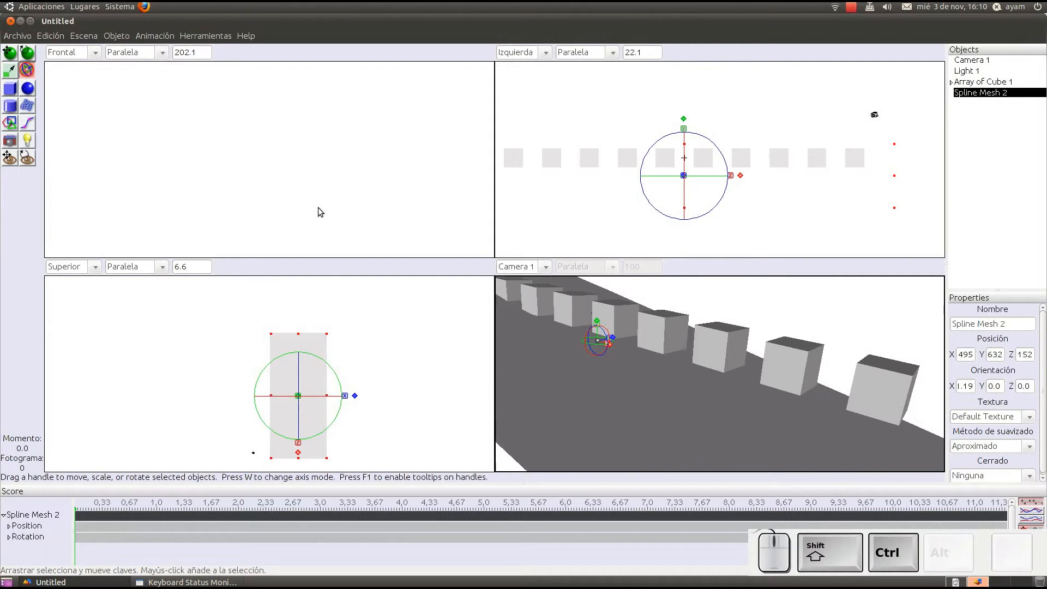
key(ctrl+shift+r)
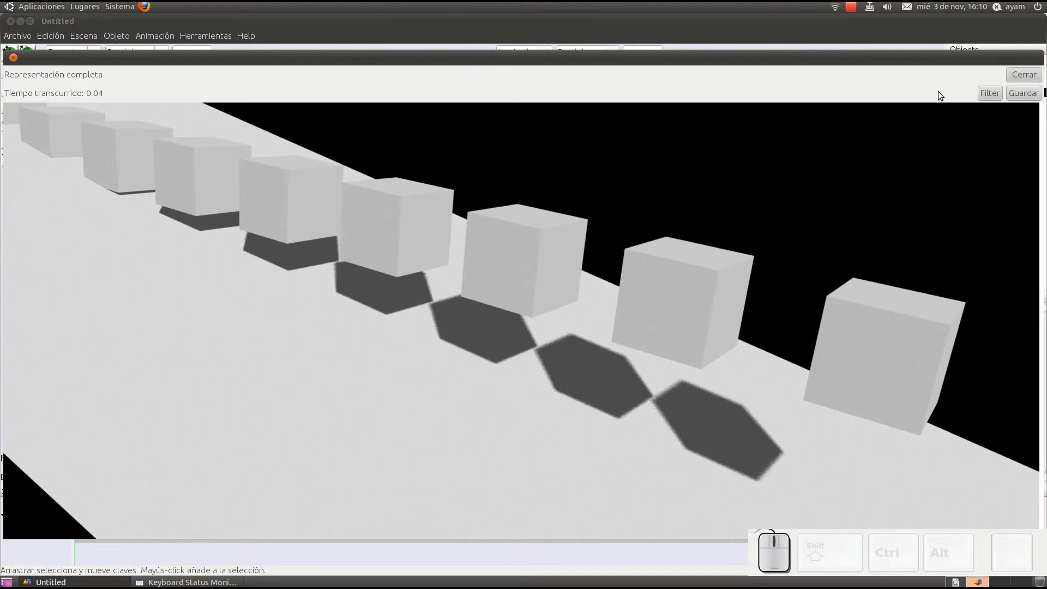
click(1024, 75)
Step: Turn off soft shadows (Sombras difusas) in the scene's render options, and leave the options without rendering
click(84, 36)
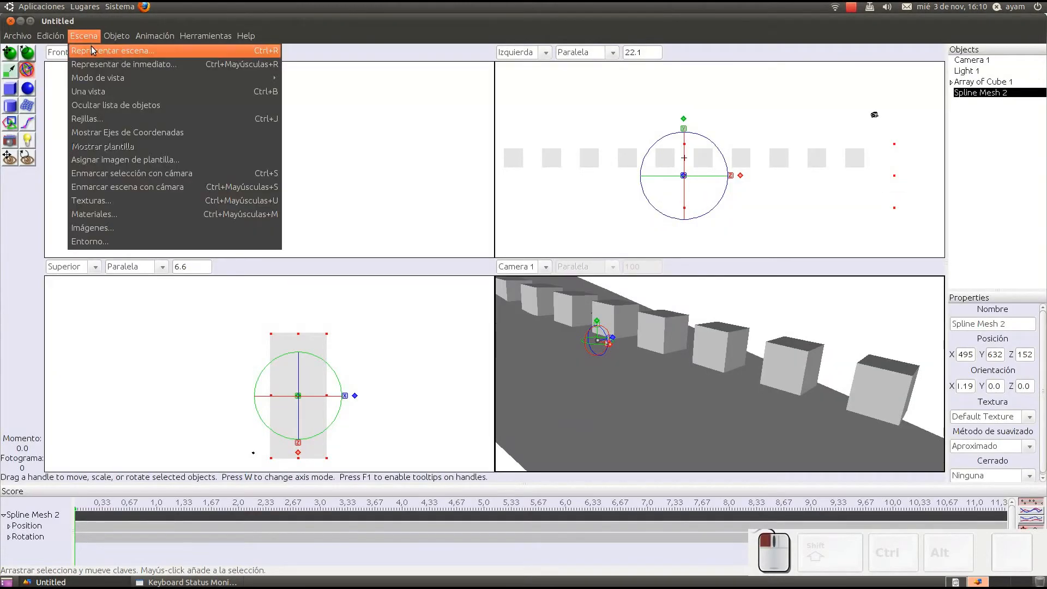
click(92, 51)
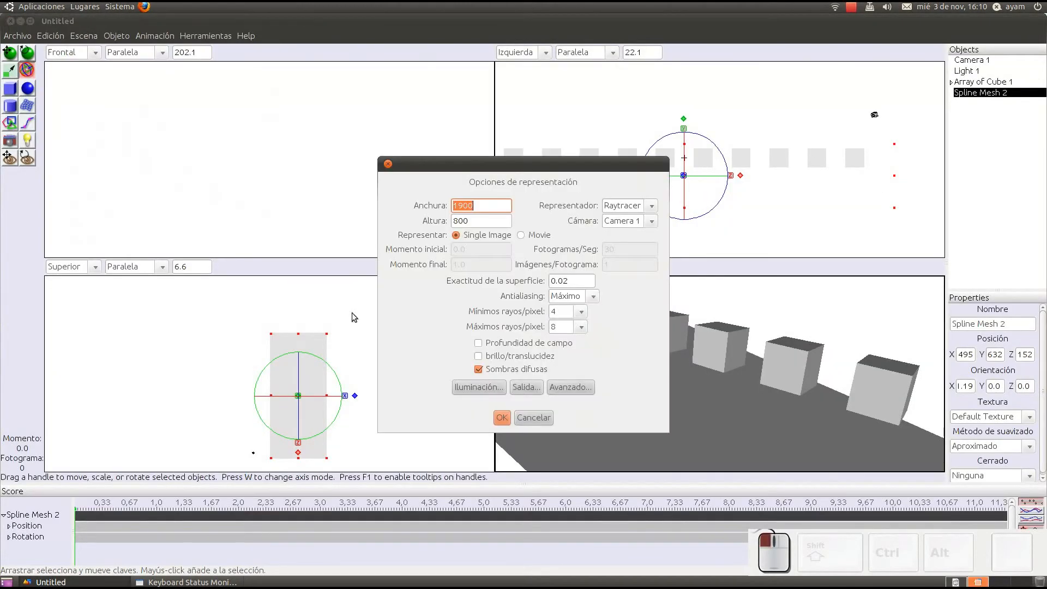
click(508, 370)
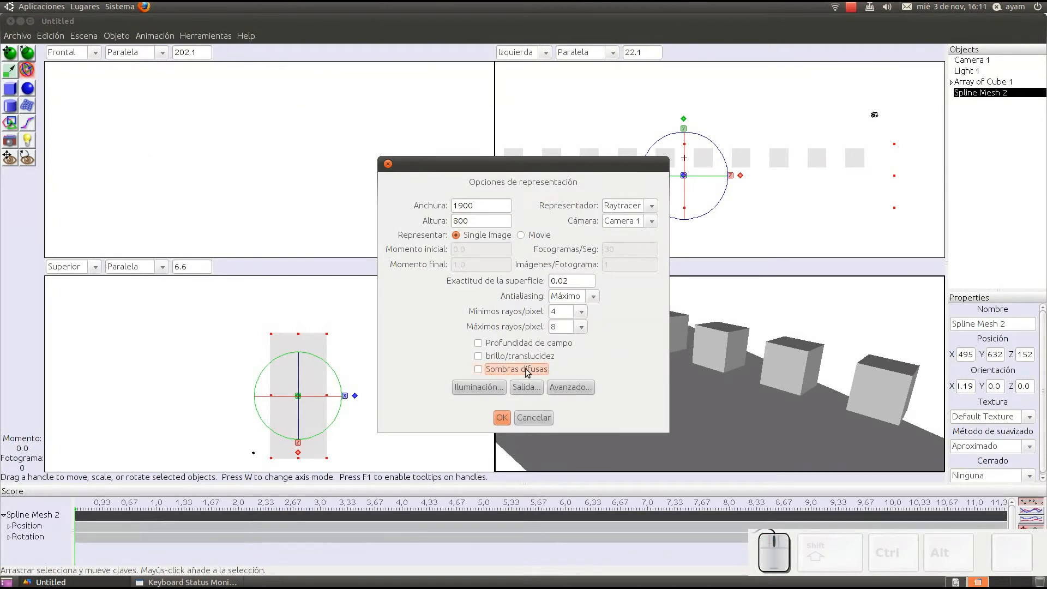
click(533, 417)
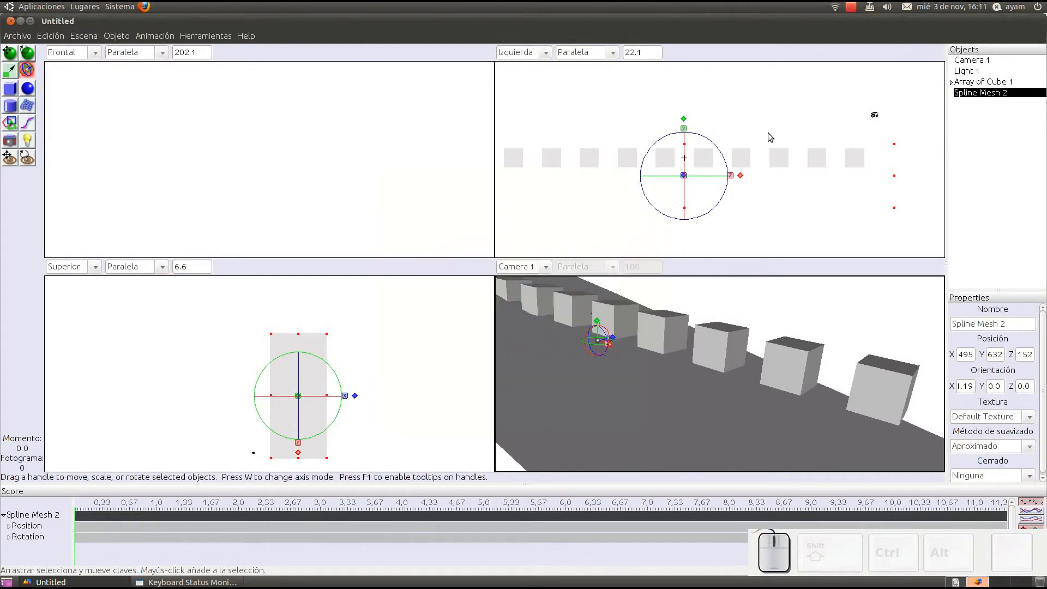
Step: Set Camera 1's field of view to 10, render the scene immediately to check the framing, and close the image
click(874, 117)
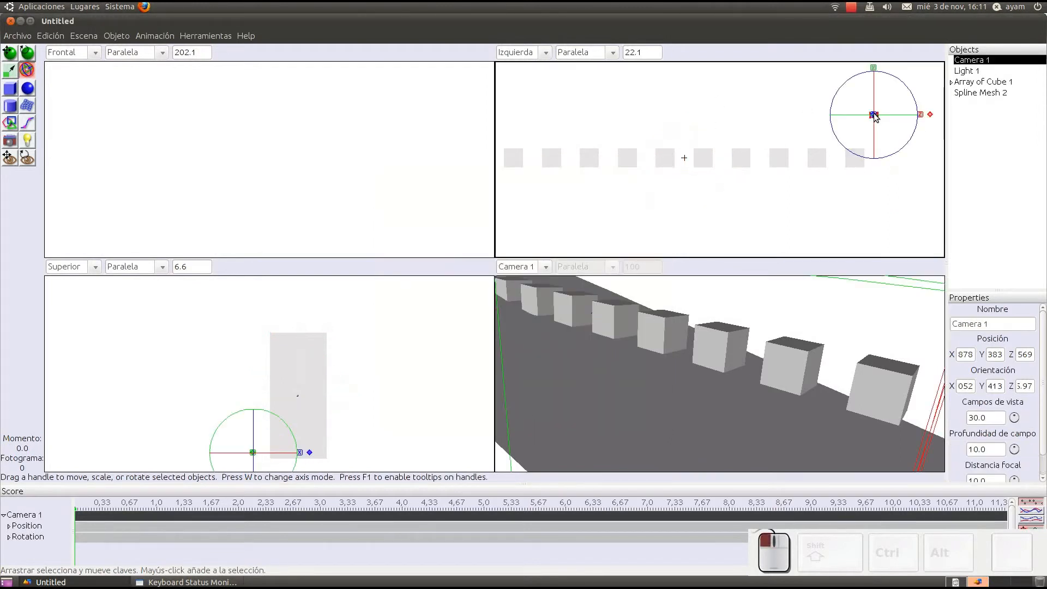
click(874, 114)
click(875, 116)
click(875, 115)
double_click(978, 60)
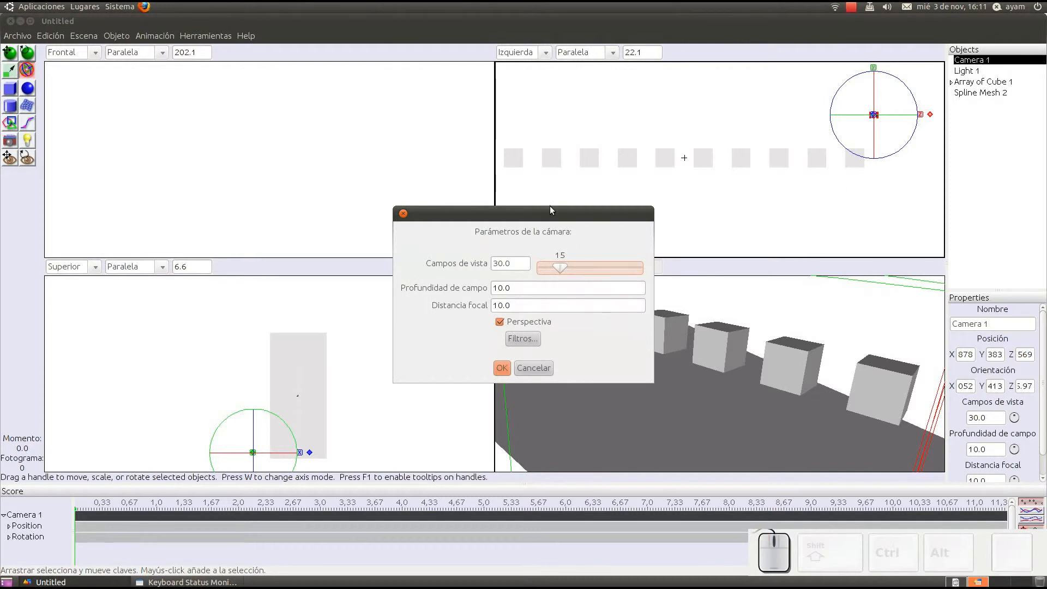
drag(549, 209, 300, 169)
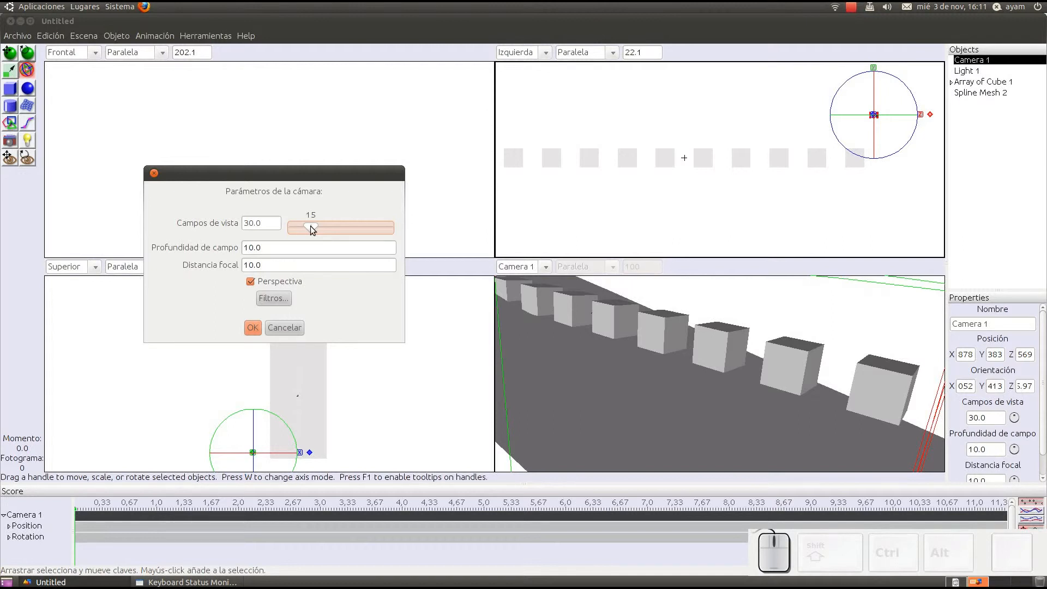
drag(310, 226, 305, 230)
click(251, 327)
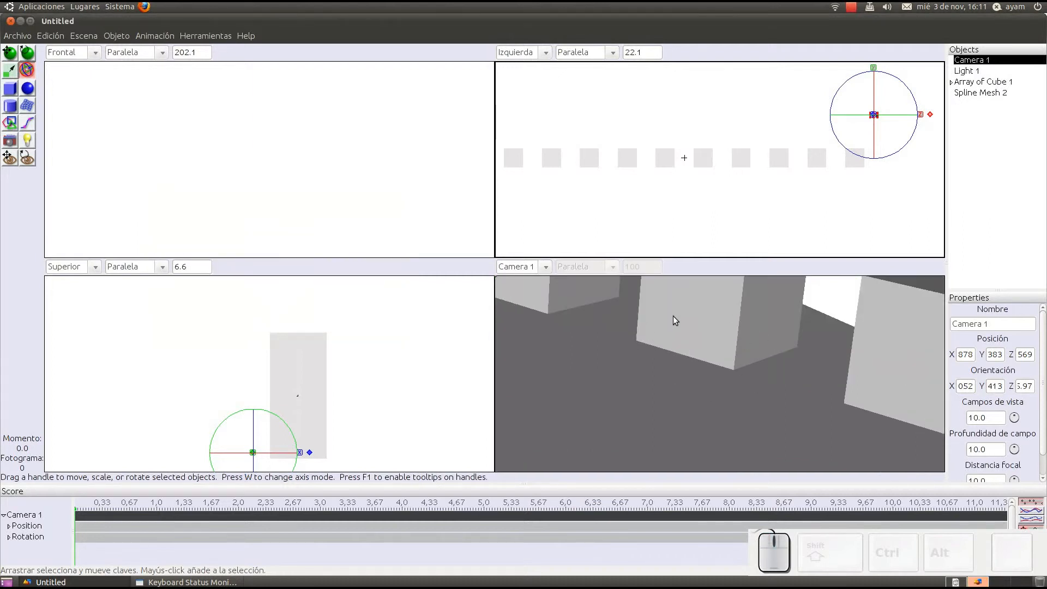
key(ctrl+shift+r)
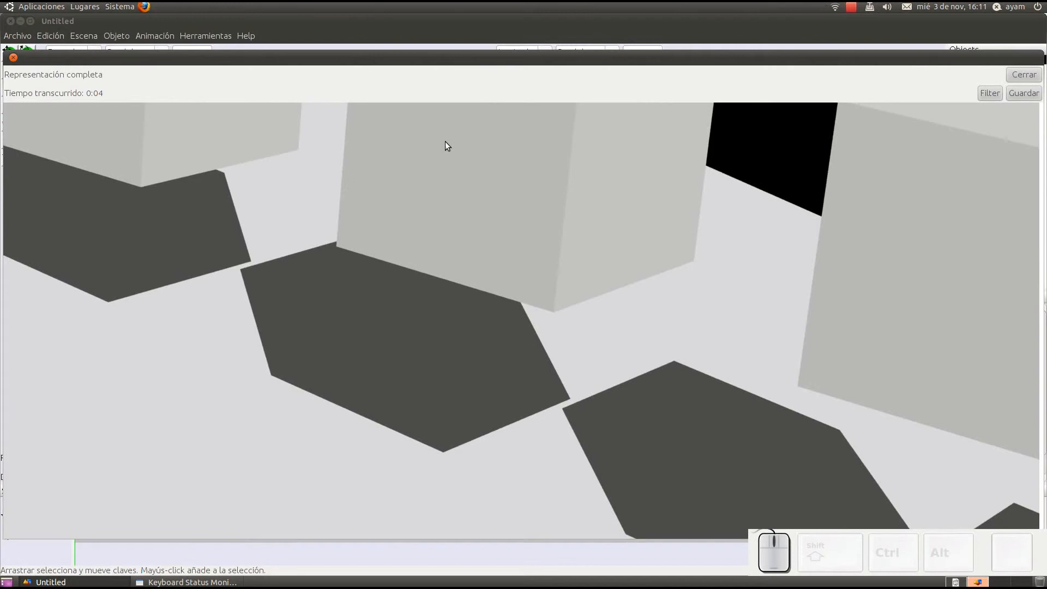
click(1026, 76)
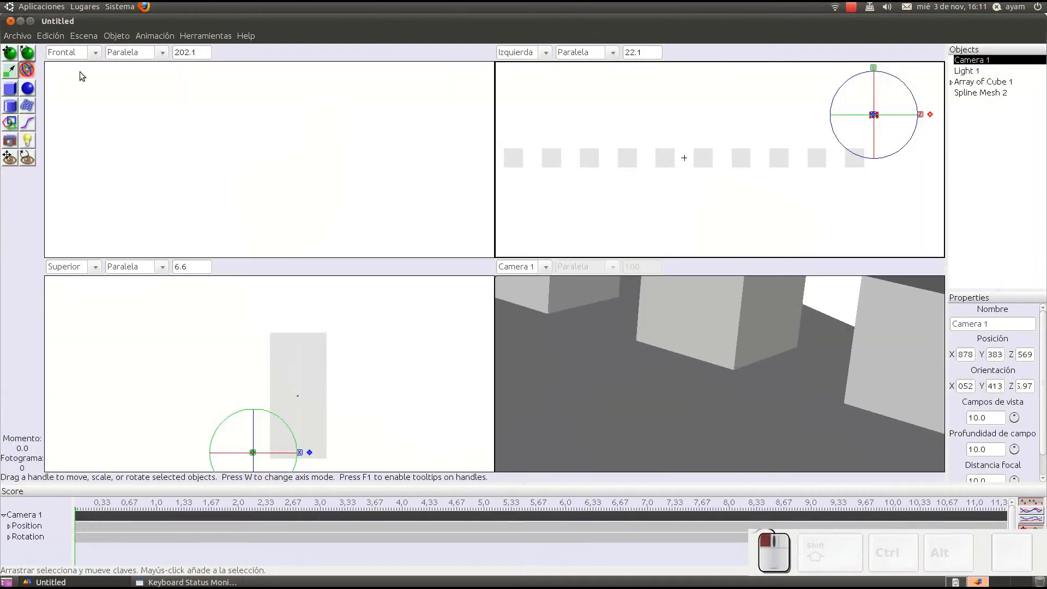
Step: Widen Camera 1's field of view to 72, render the scene to compare the framing, and close the image
double_click(974, 61)
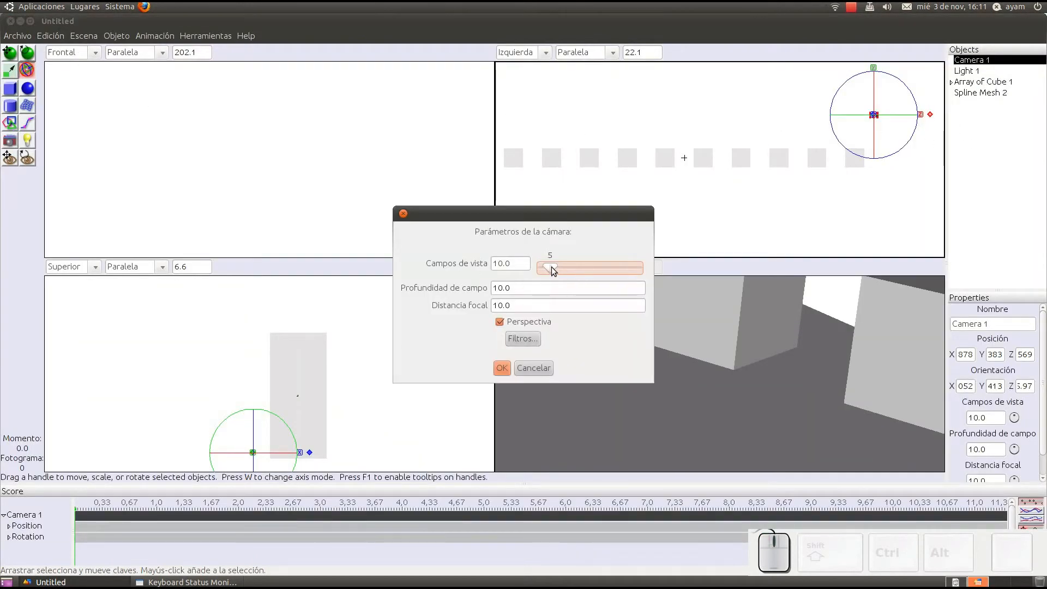
drag(551, 269, 581, 274)
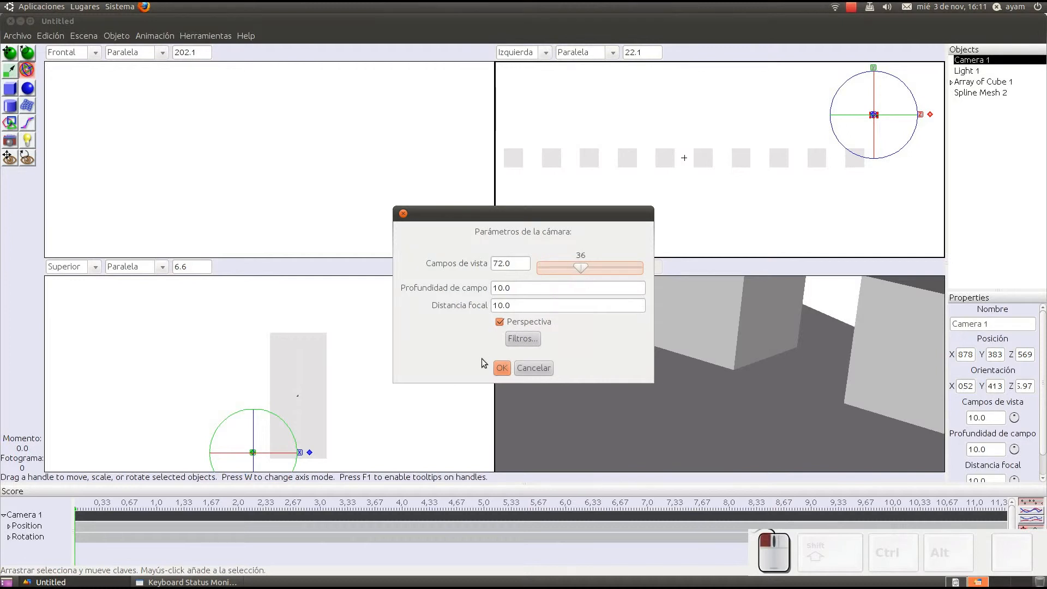
click(498, 369)
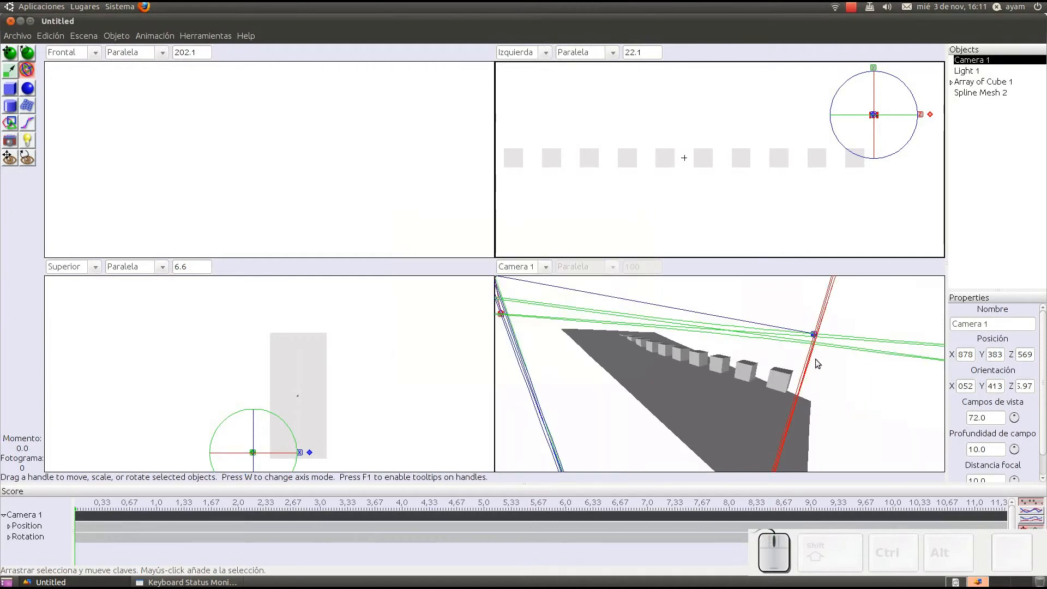
key(ctrl+r)
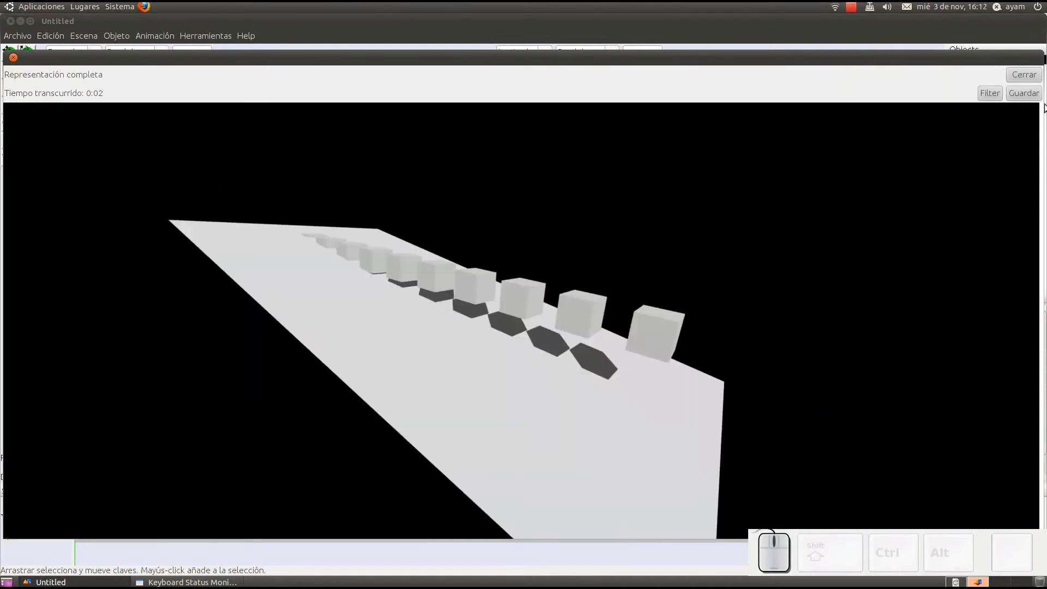
click(1026, 75)
Step: Set Camera 1's field of view to 30 and its depth of field to 30
double_click(973, 61)
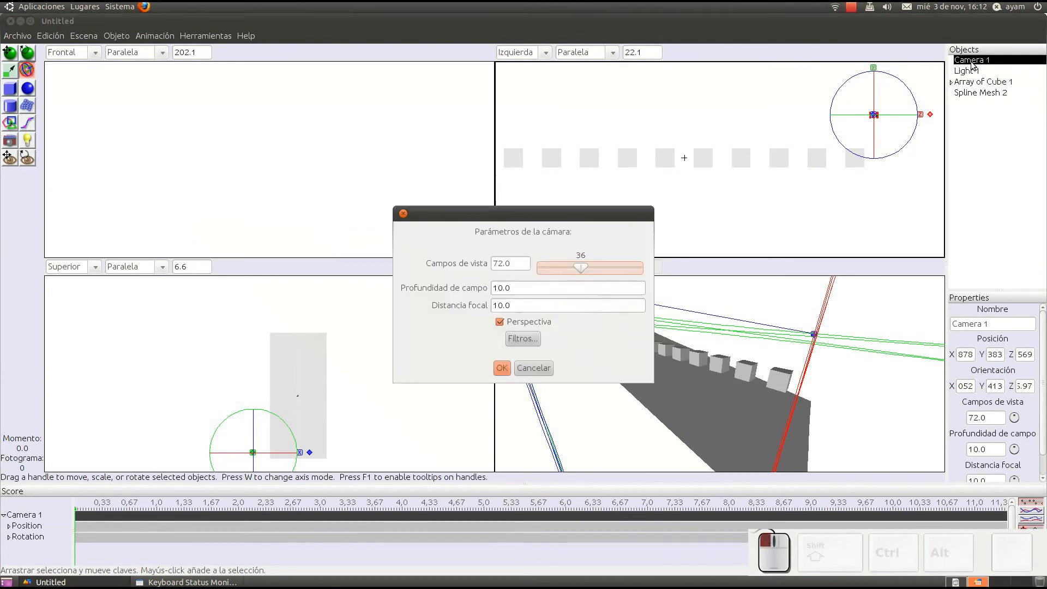
triple_click(507, 264)
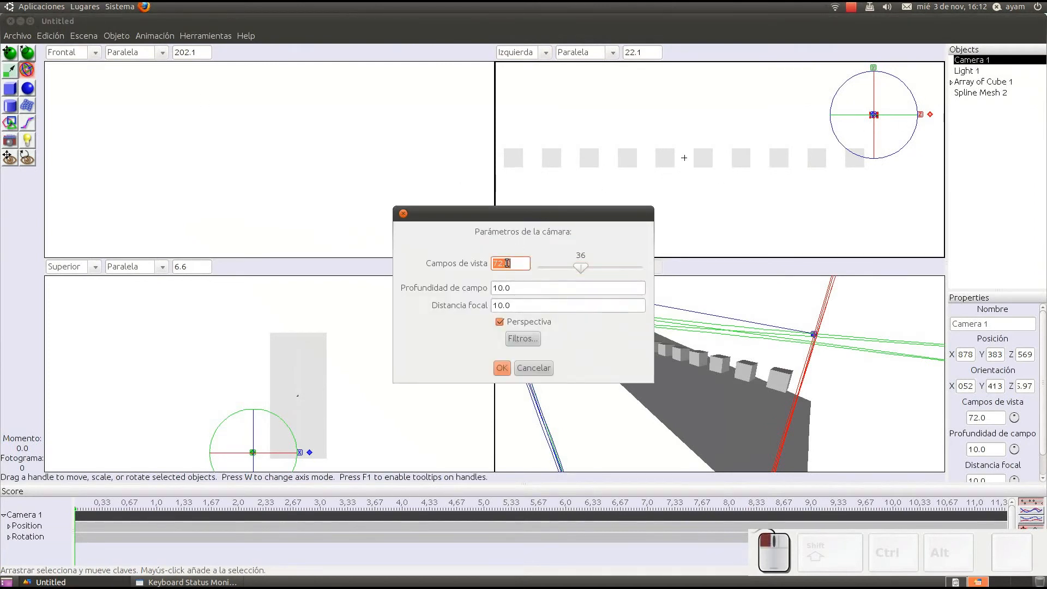
text(30)
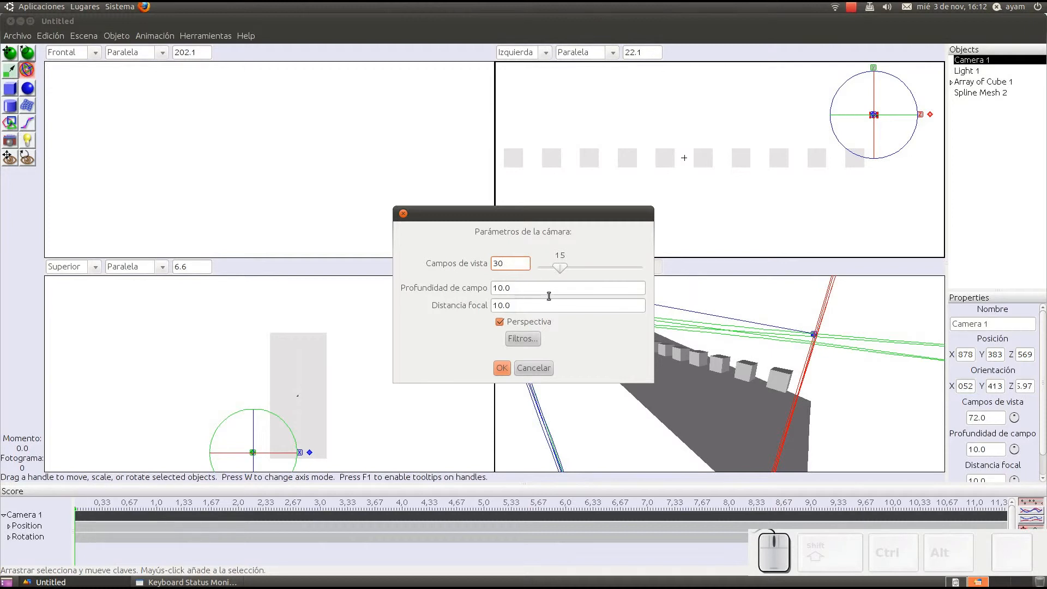
click(499, 289)
key(BackSpace)
text(3)
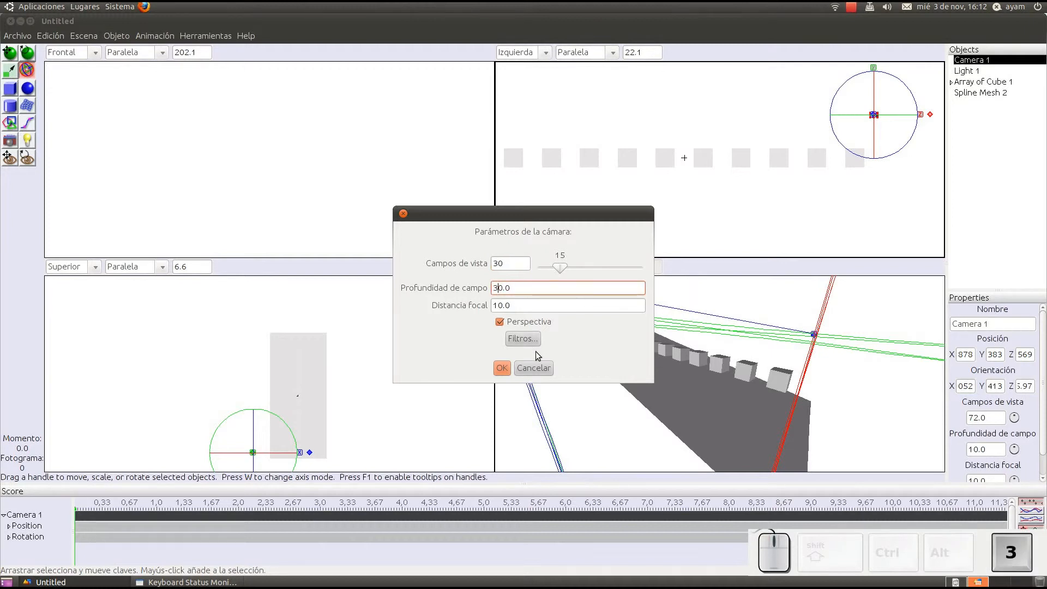
click(498, 365)
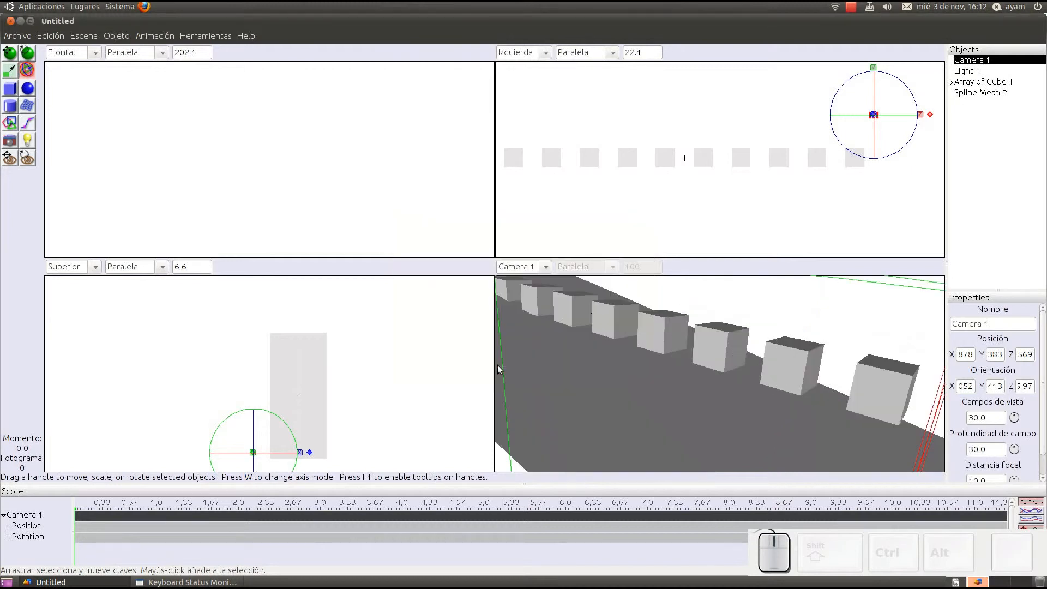
Step: Set Camera 1's depth of field to 50, render the scene immediately to check it, and close the image
click(84, 36)
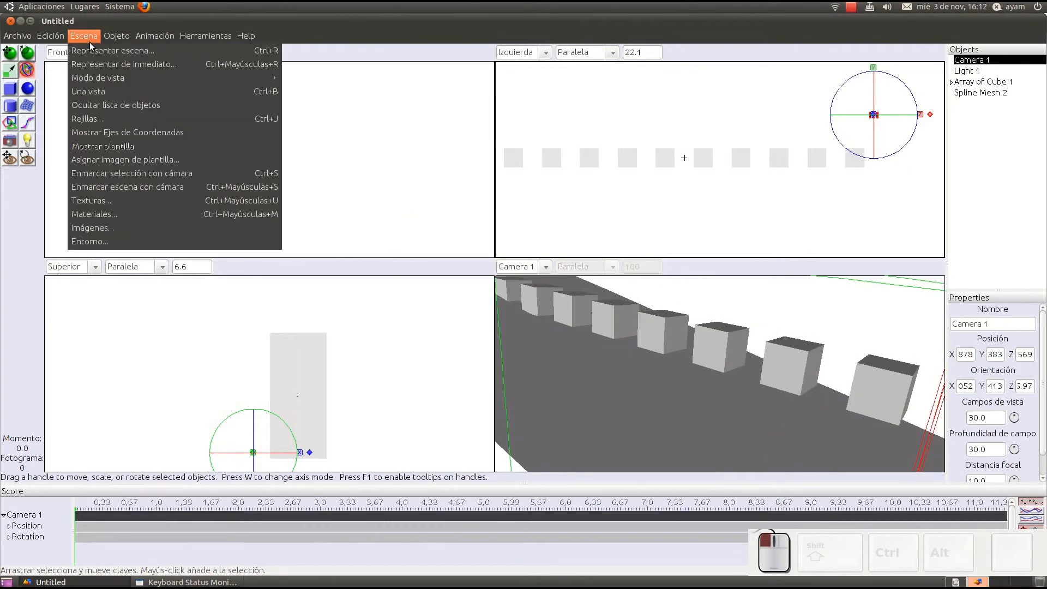
click(983, 68)
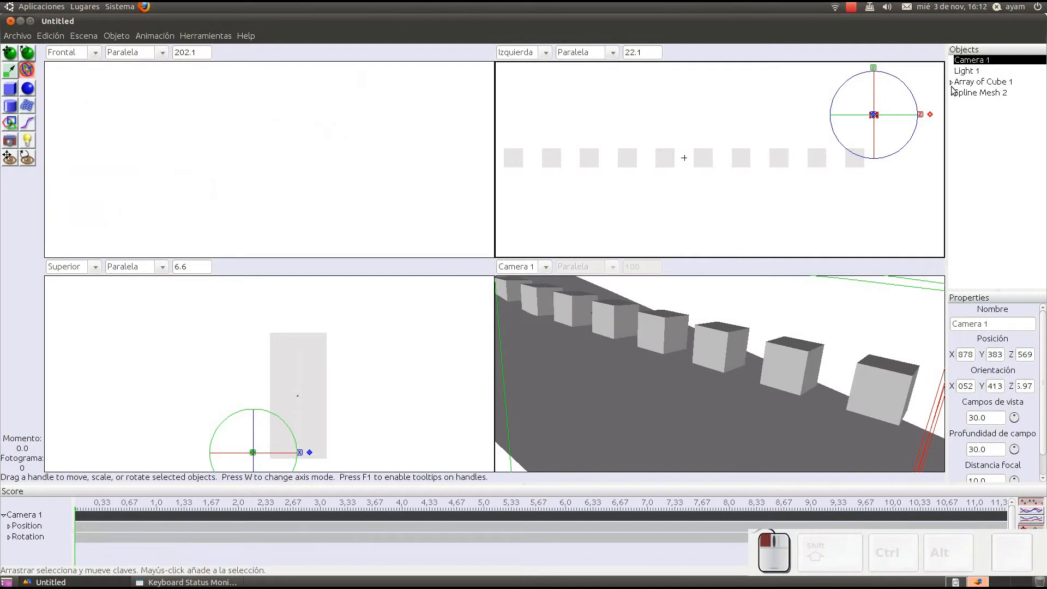
double_click(969, 61)
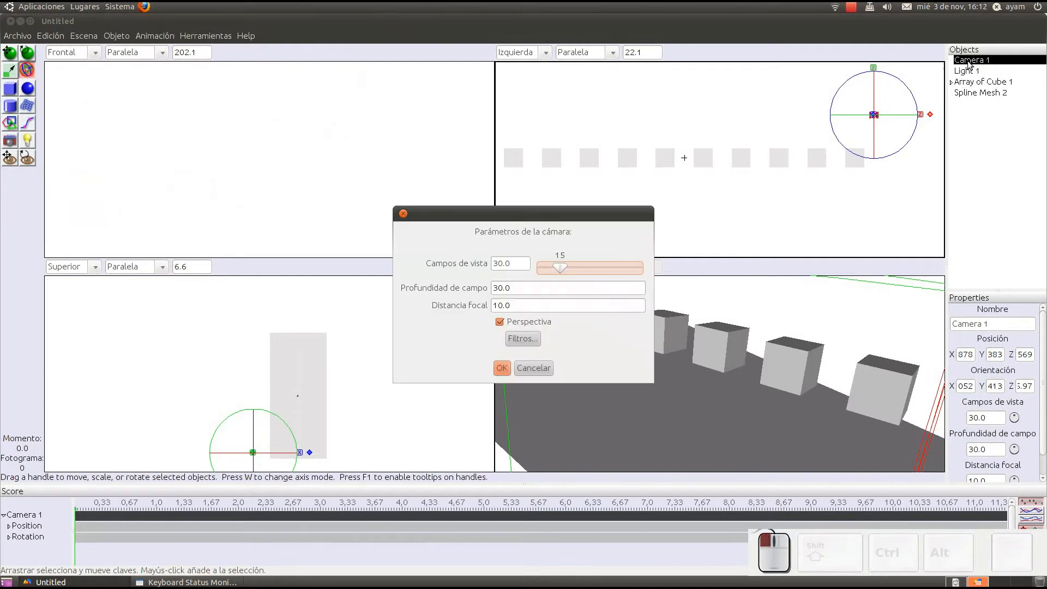
click(496, 286)
text(5)
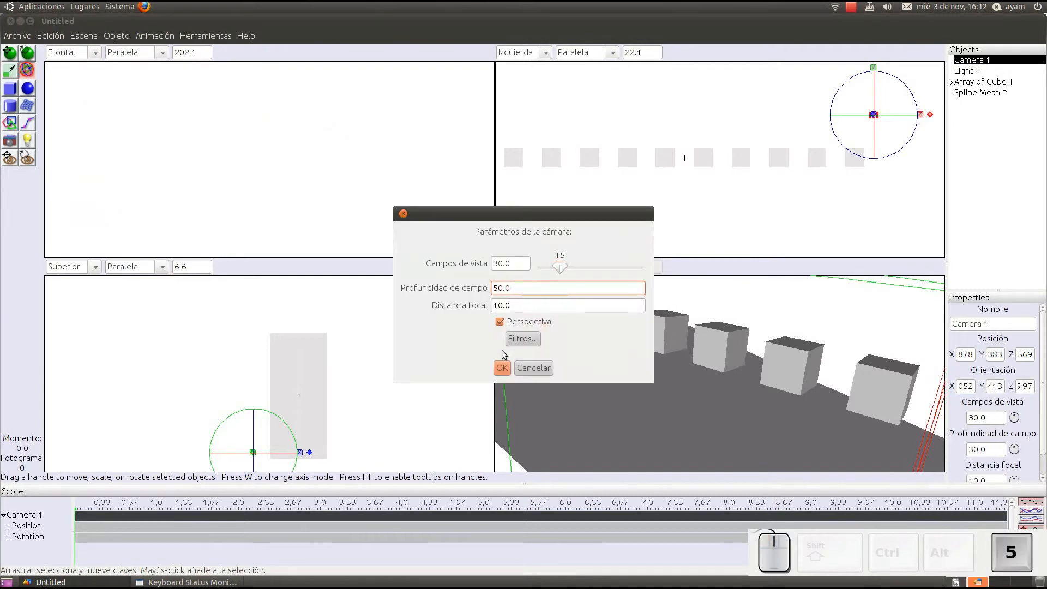
click(502, 368)
key(ctrl+shift+r)
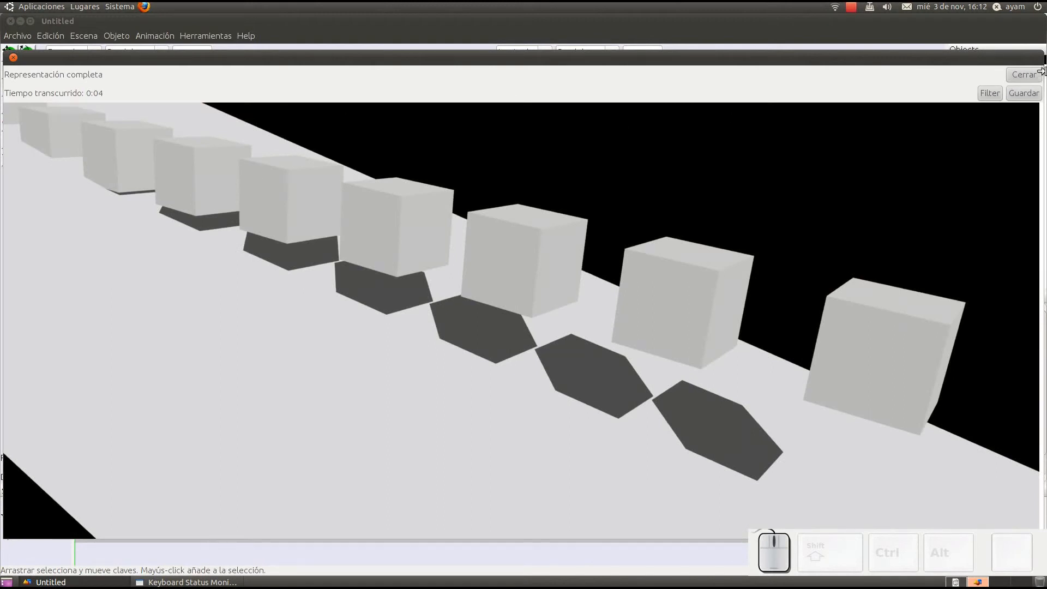
click(1015, 75)
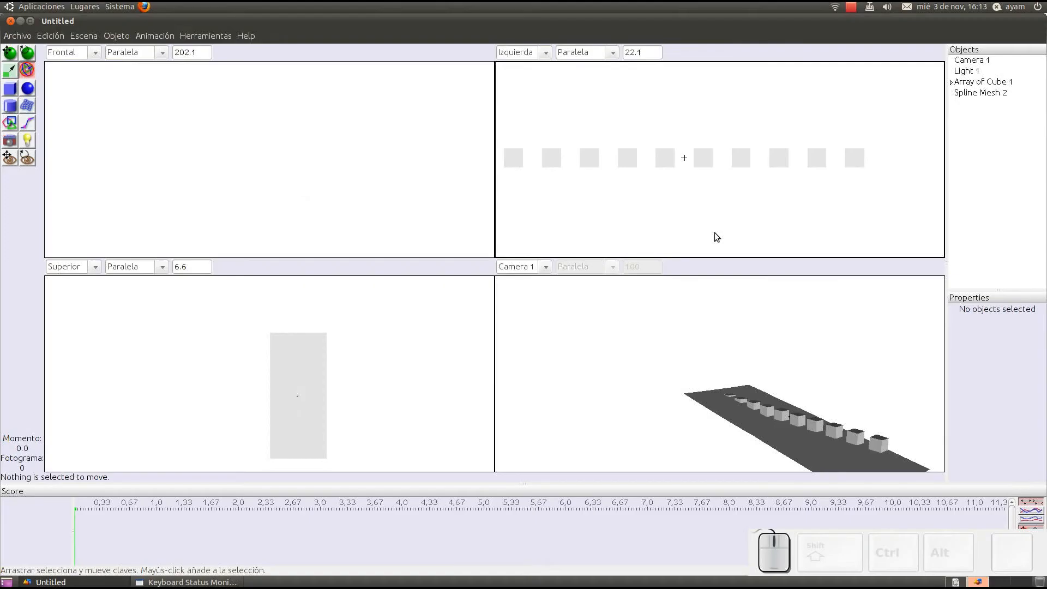
Step: Reframe Camera 1 so it views the row of cubes from closer range at a low oblique angle
scroll(791, 382, up, 5)
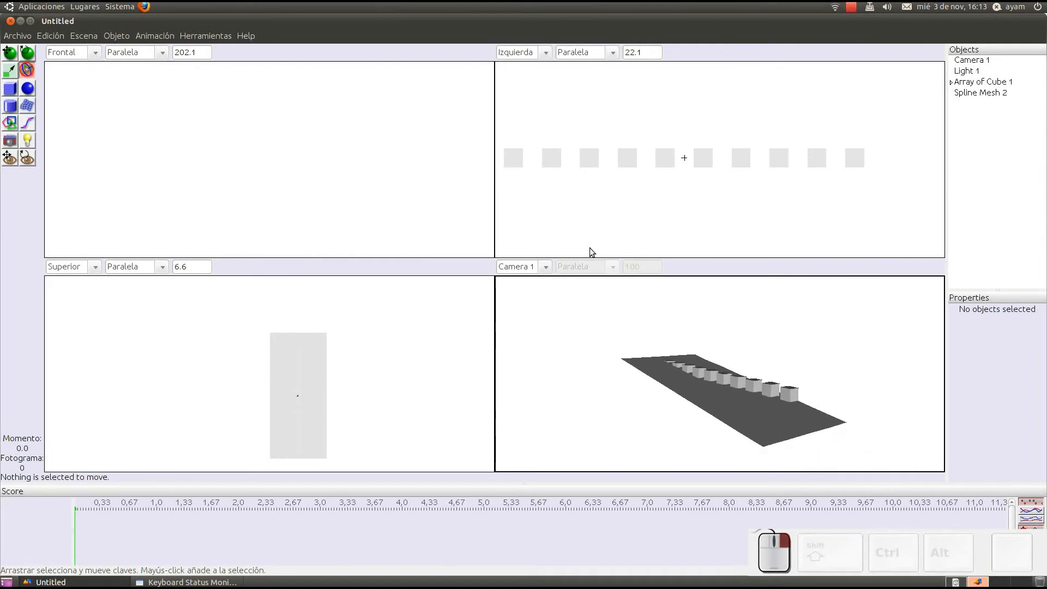
scroll(764, 397, up, 6)
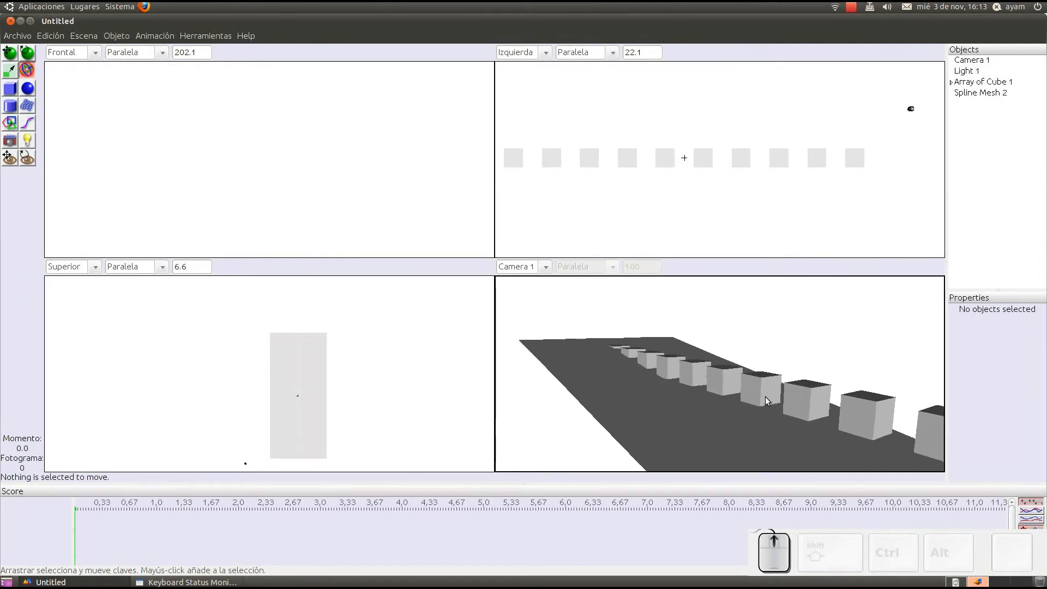
right_drag(821, 368, 725, 355)
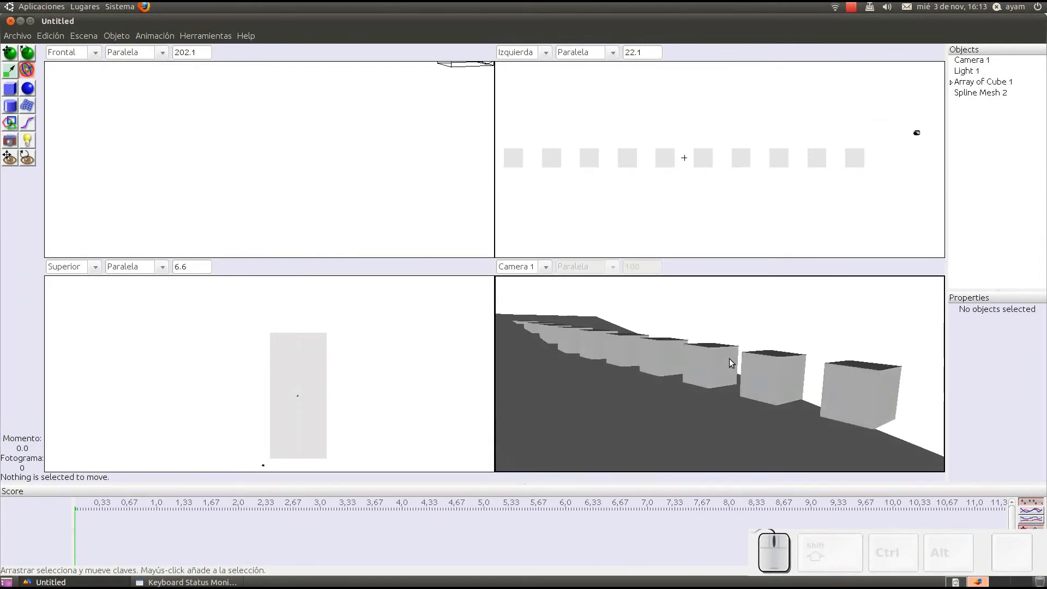
Step: Turn off perspective for Camera 1, render the scene immediately to check the parallel projection, and close the image
scroll(360, 99, down, 2)
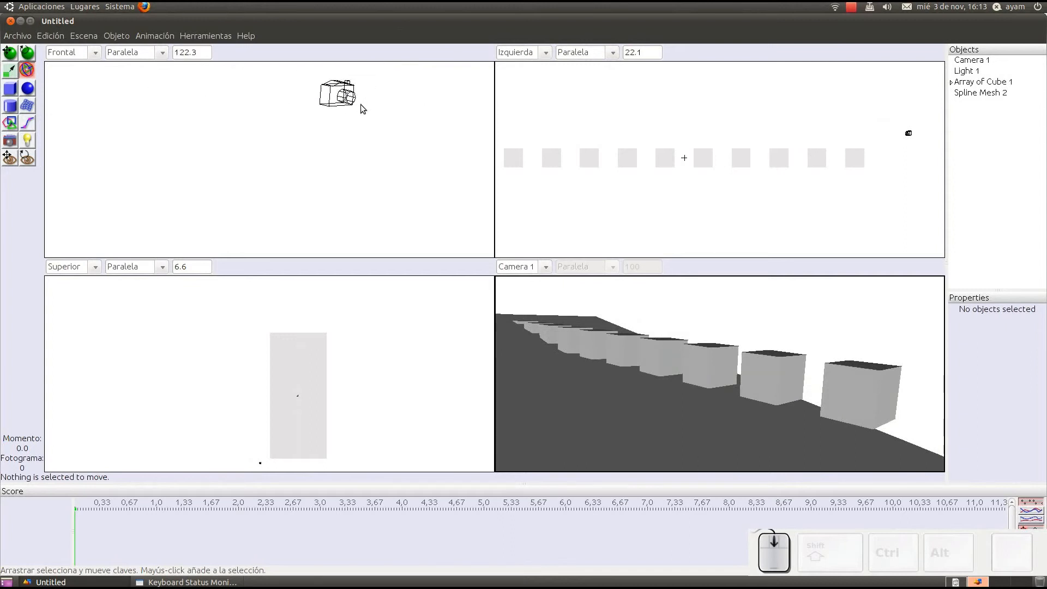
click(349, 97)
double_click(349, 98)
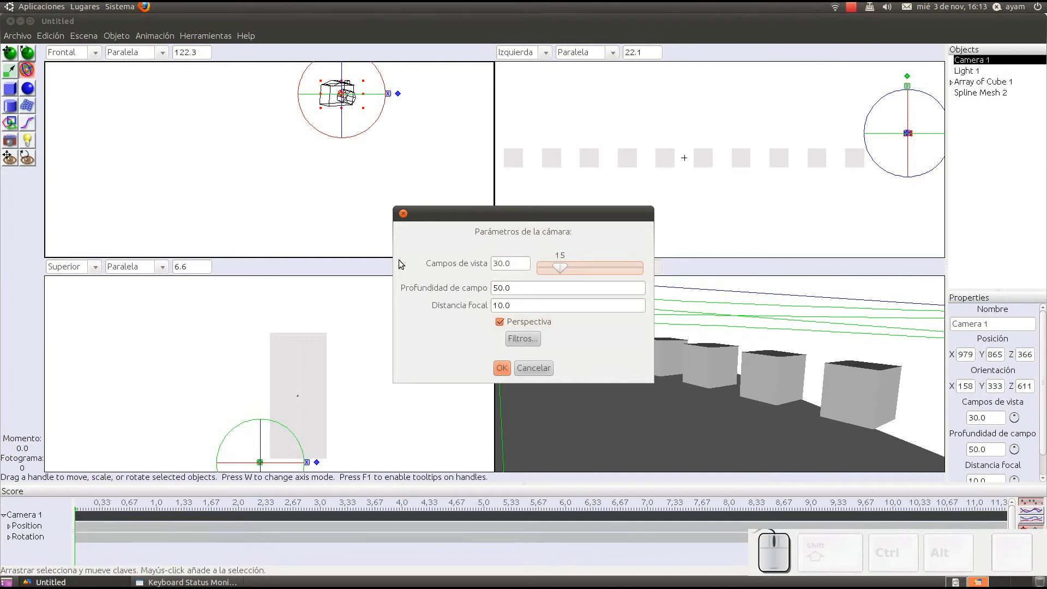
click(500, 322)
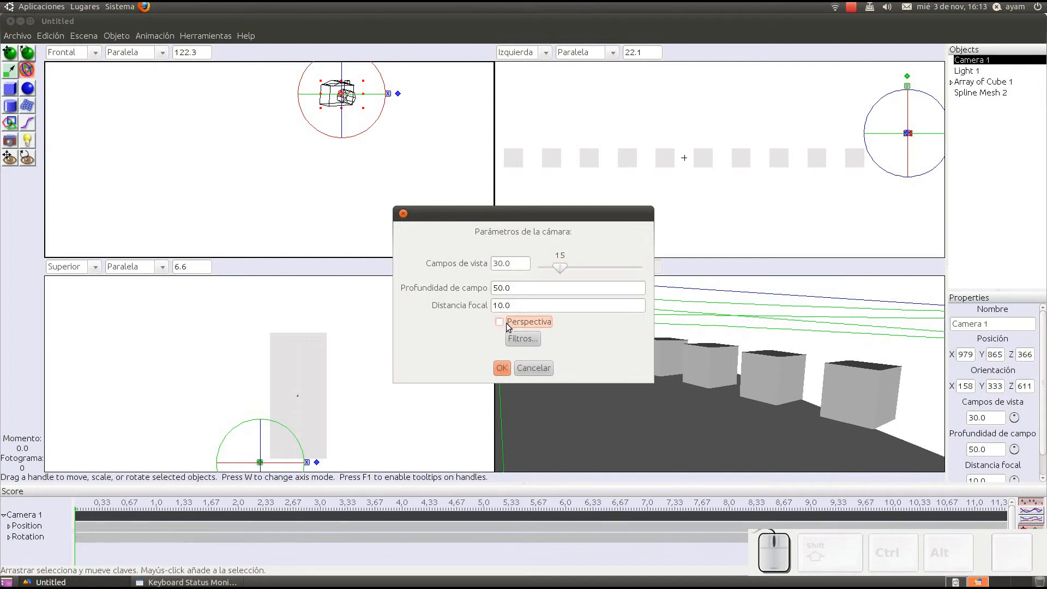
click(500, 370)
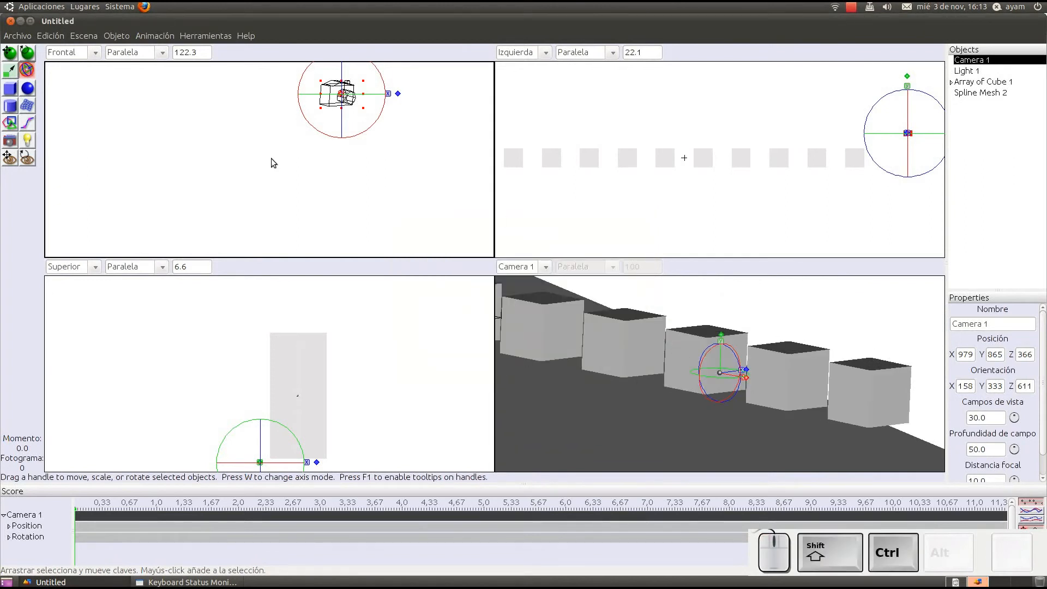
key(ctrl+shift+r)
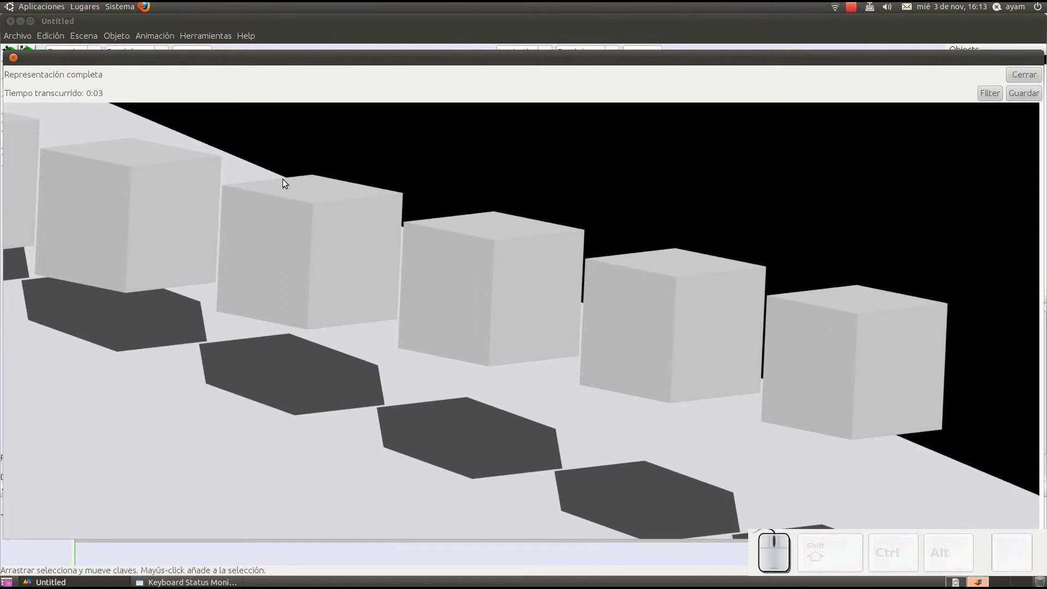
click(1009, 79)
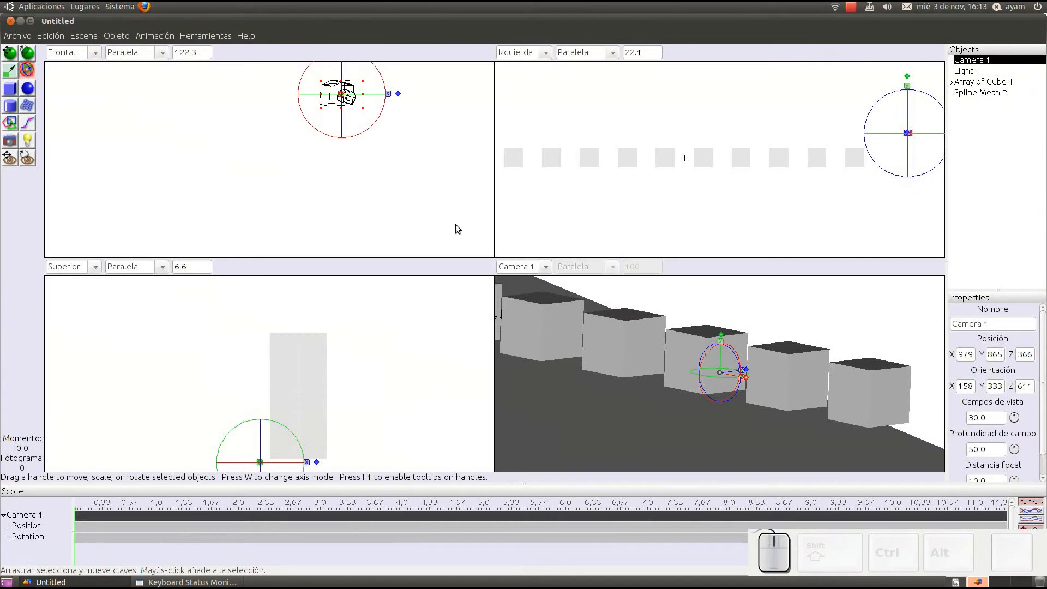
Step: Turn Camera 1's perspective back on, render the scene immediately to compare it, and close the image
double_click(351, 88)
click(501, 322)
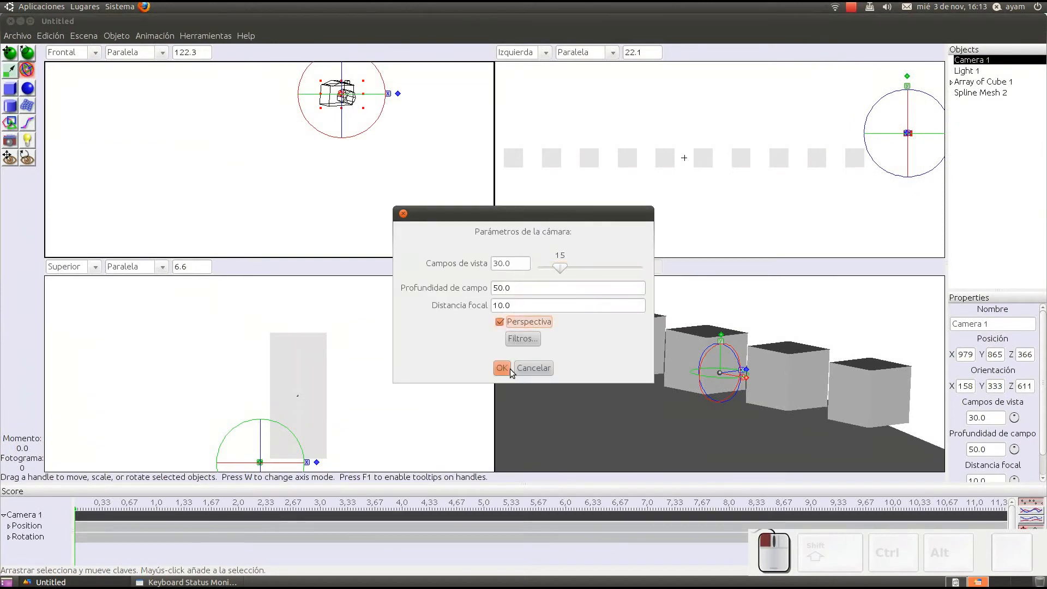
click(501, 368)
key(ctrl+shift+r)
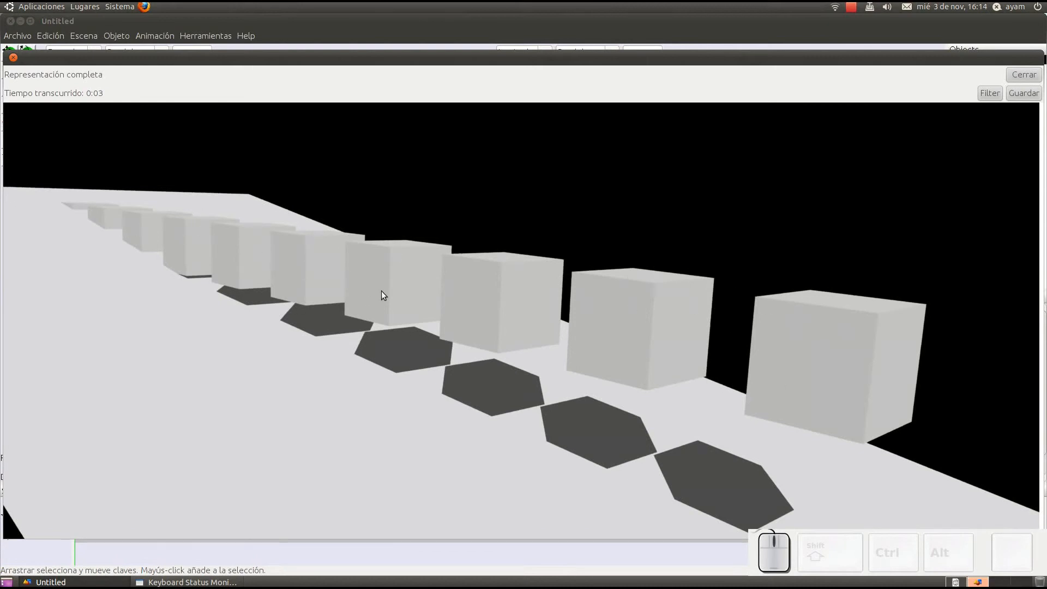
click(1034, 75)
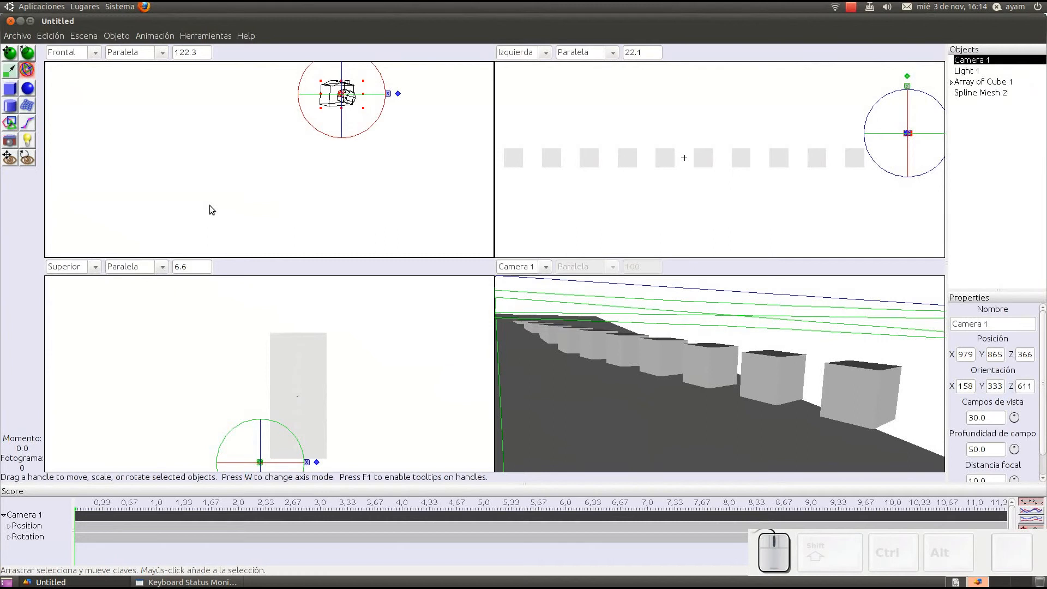
Step: Add the first Brillo filter to Camera 1 and lower its brightness to 0.675
double_click(330, 89)
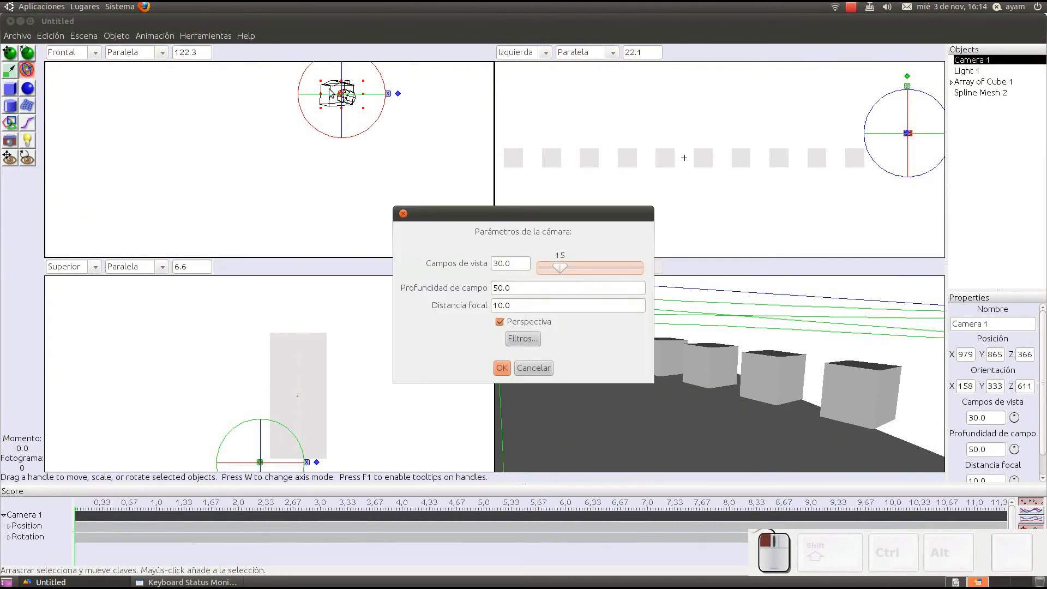
click(532, 339)
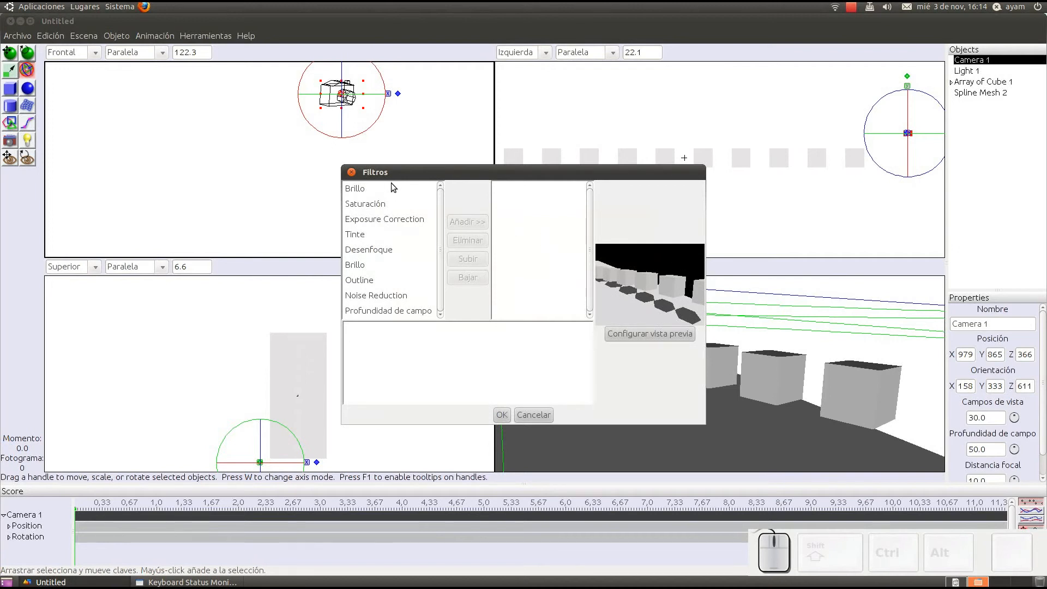
scroll(371, 182, down, 1)
click(360, 190)
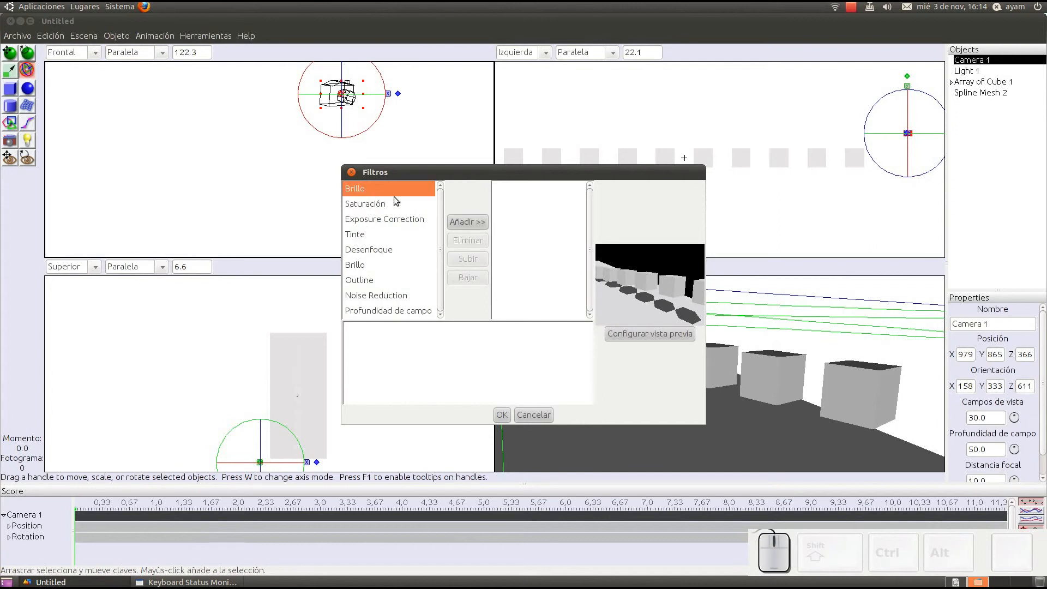
click(468, 222)
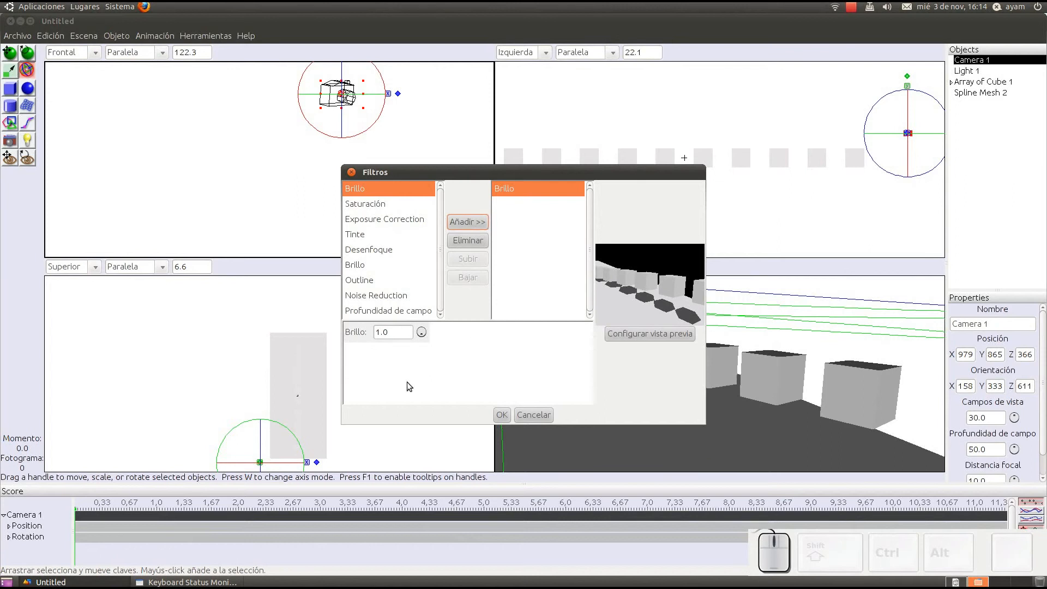
drag(421, 332, 421, 333)
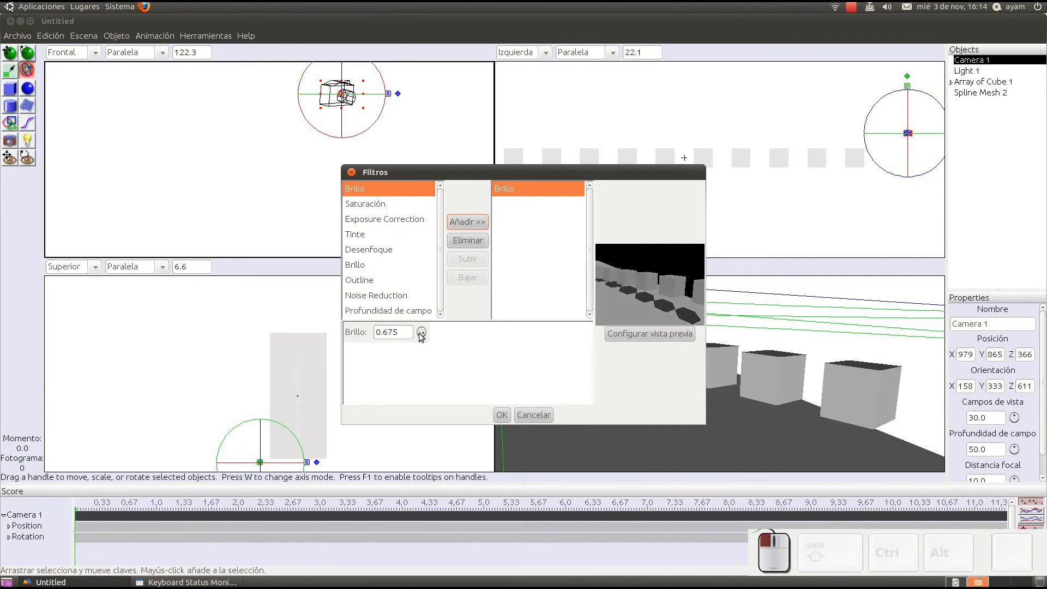
Step: Add a Saturación filter to Camera 1 and raise its value to 9.465
click(387, 203)
click(460, 225)
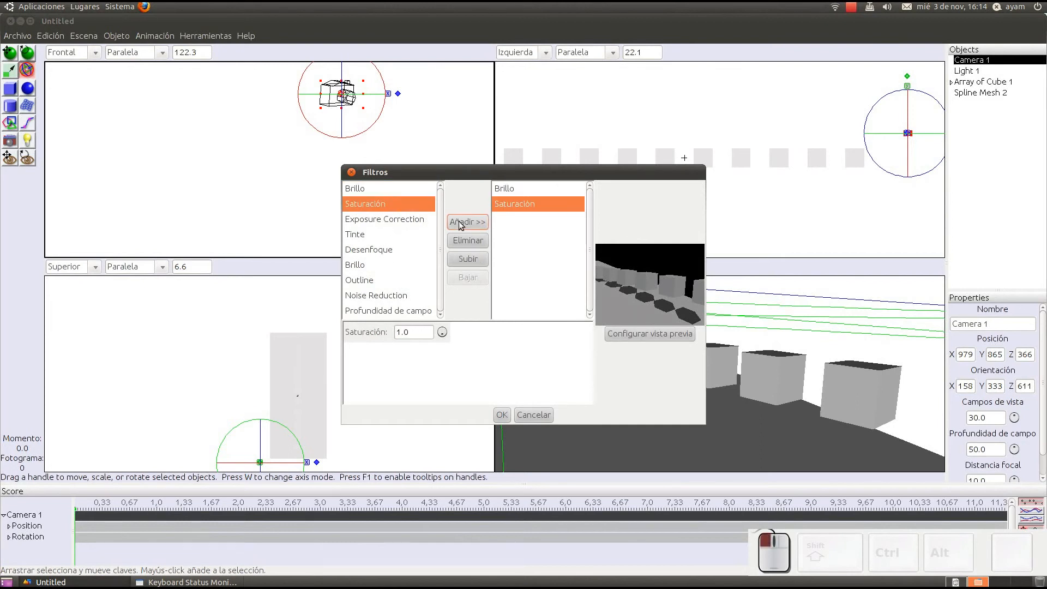
drag(443, 333, 515, 243)
Step: Remove the Brillo filter, readjust the Saturación filter's value, and remove that filter too
click(513, 188)
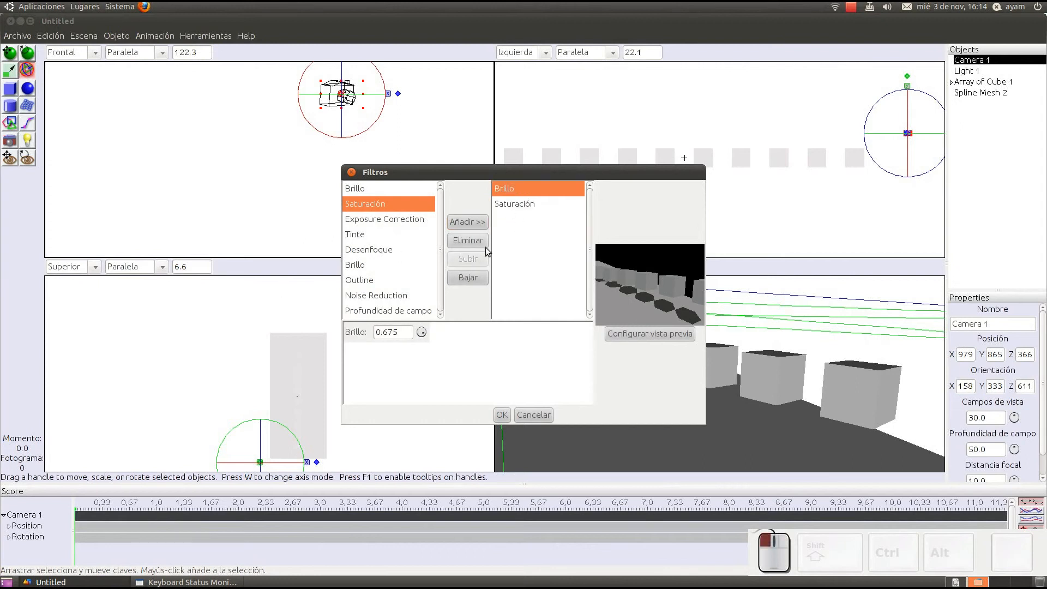
click(486, 248)
click(511, 189)
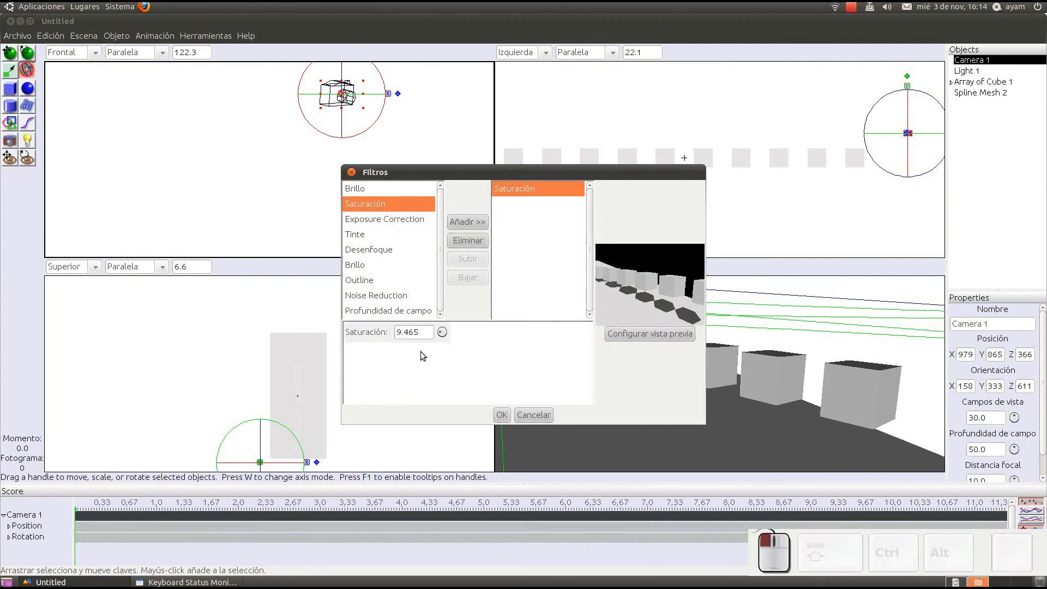
drag(442, 331, 442, 334)
click(476, 240)
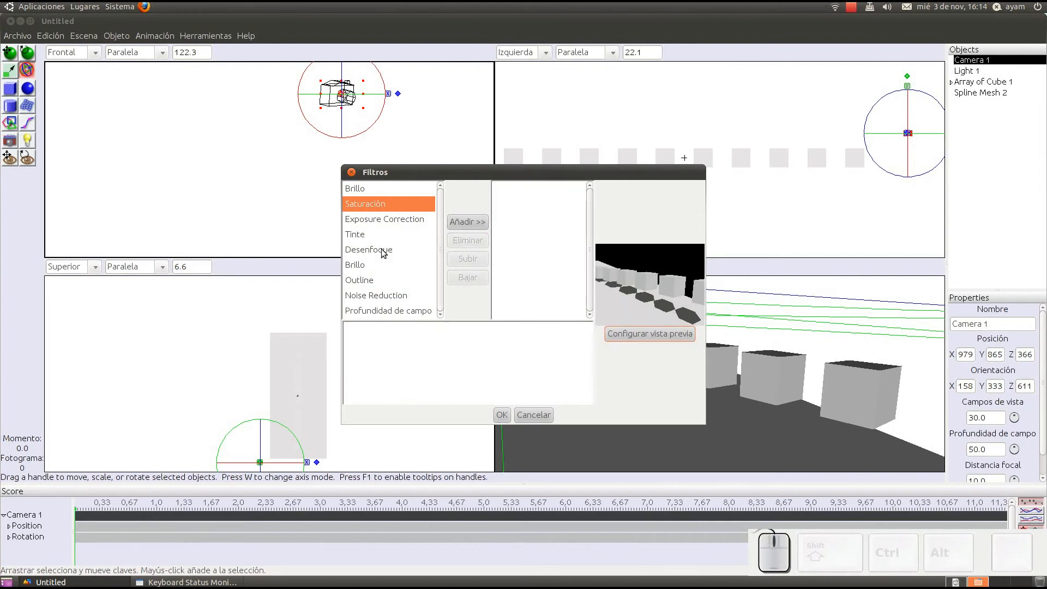
Step: Try a Desenfoque filter on Camera 1 with an adjusted radius, and remove the filter
click(391, 249)
click(467, 221)
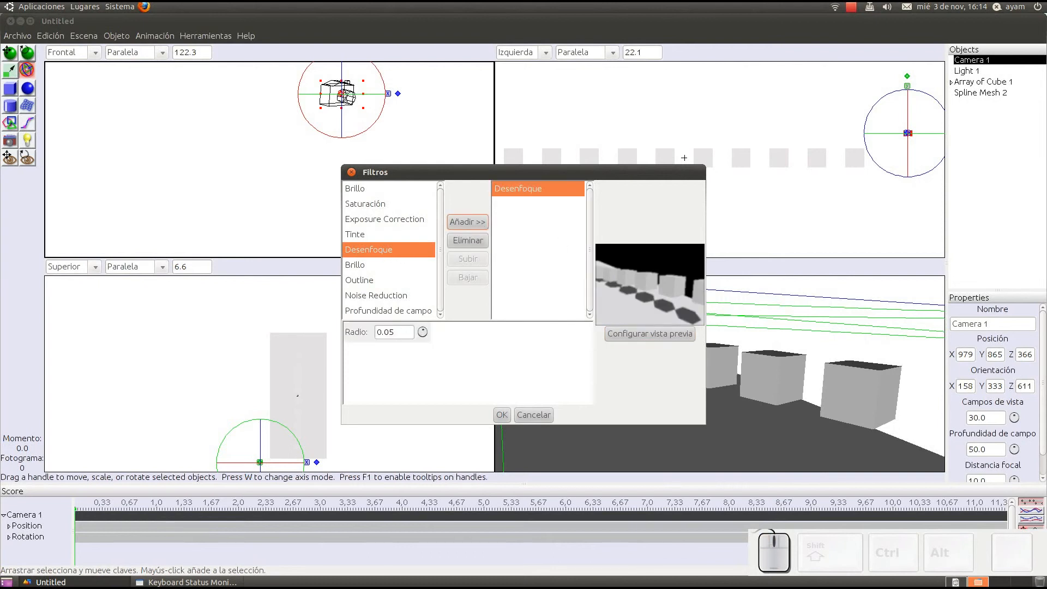
drag(422, 332, 428, 327)
click(464, 240)
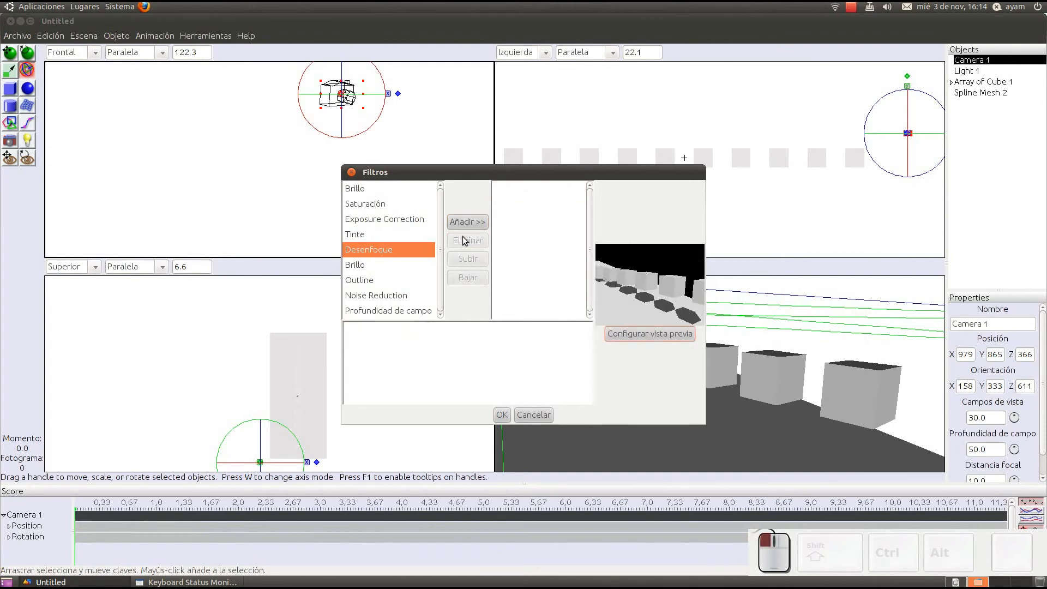
Step: Add an Outline filter to Camera 1 and set its color to blue with hue 0.63, saturation 1.0 and value 1.0
click(364, 280)
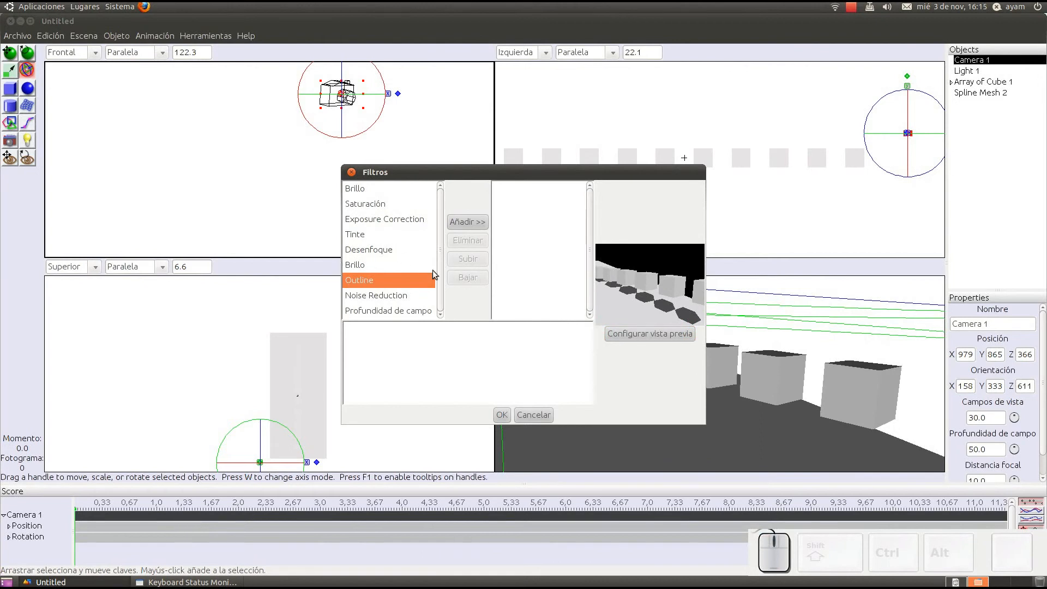
click(466, 222)
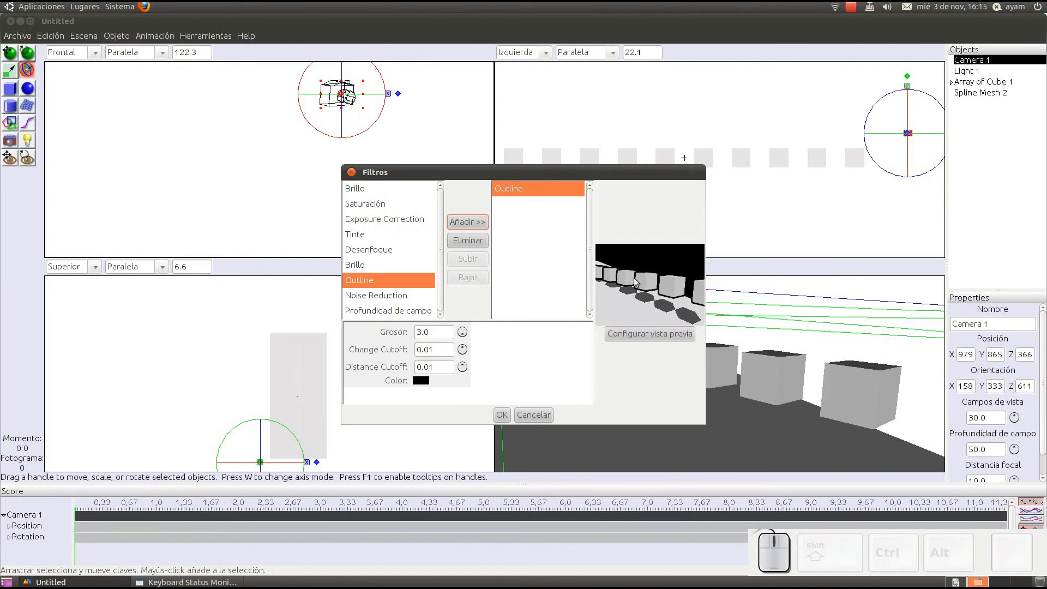
click(423, 381)
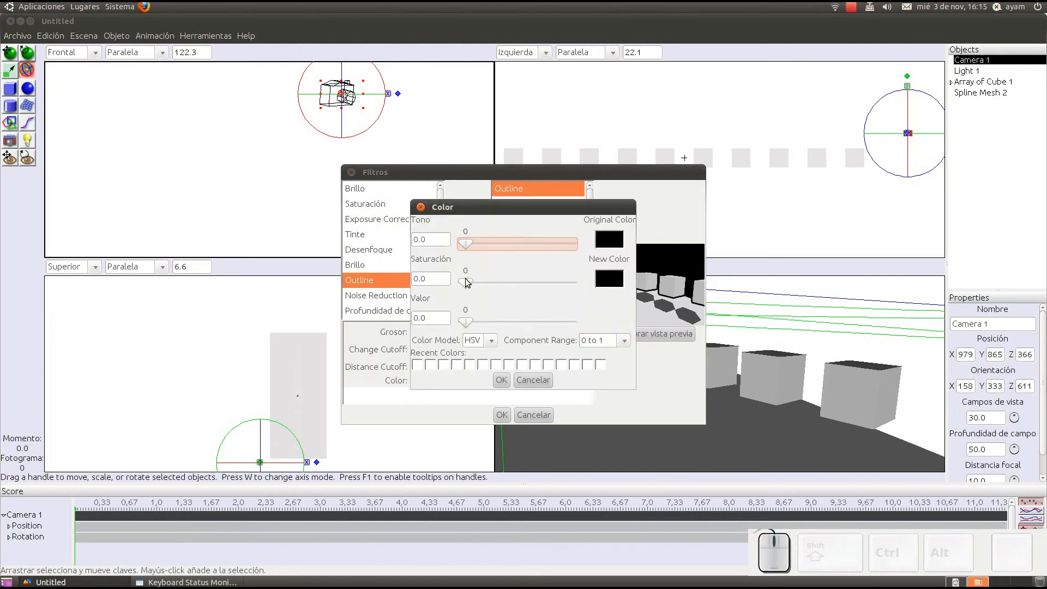
drag(466, 282, 593, 282)
drag(470, 243, 529, 244)
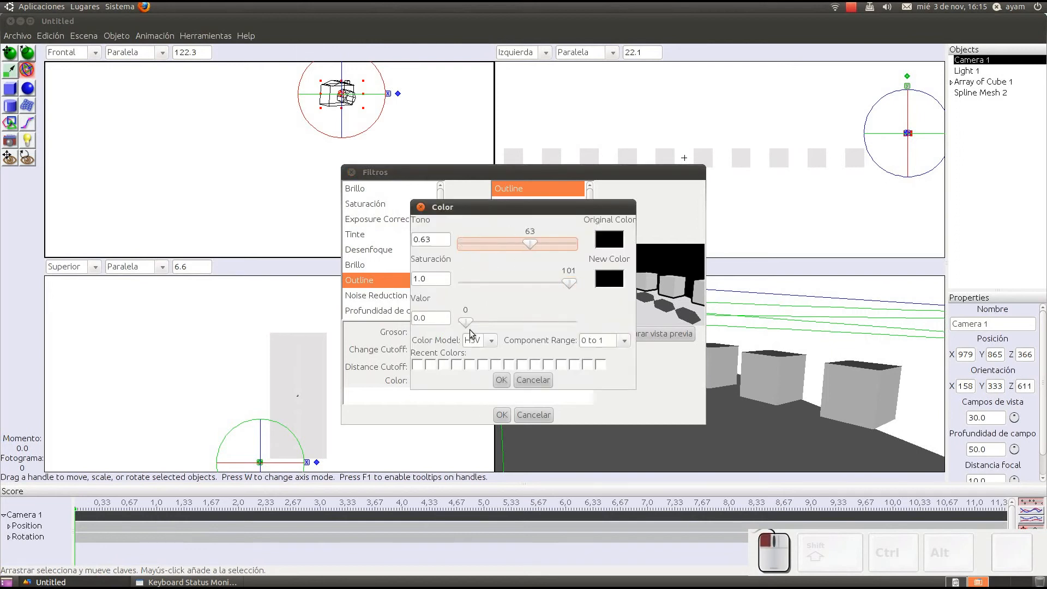
drag(465, 321, 568, 322)
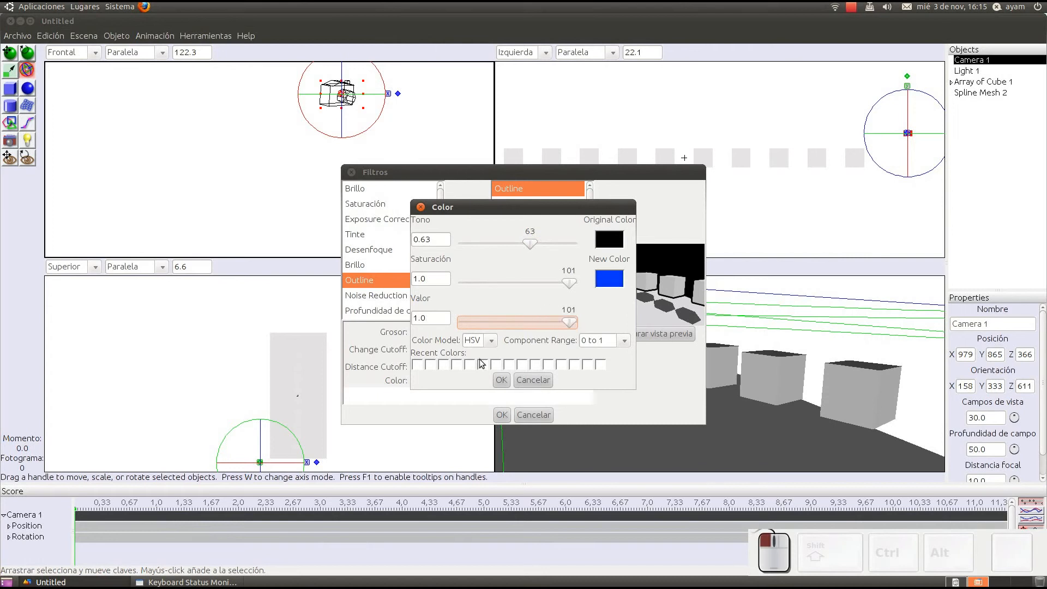
click(502, 381)
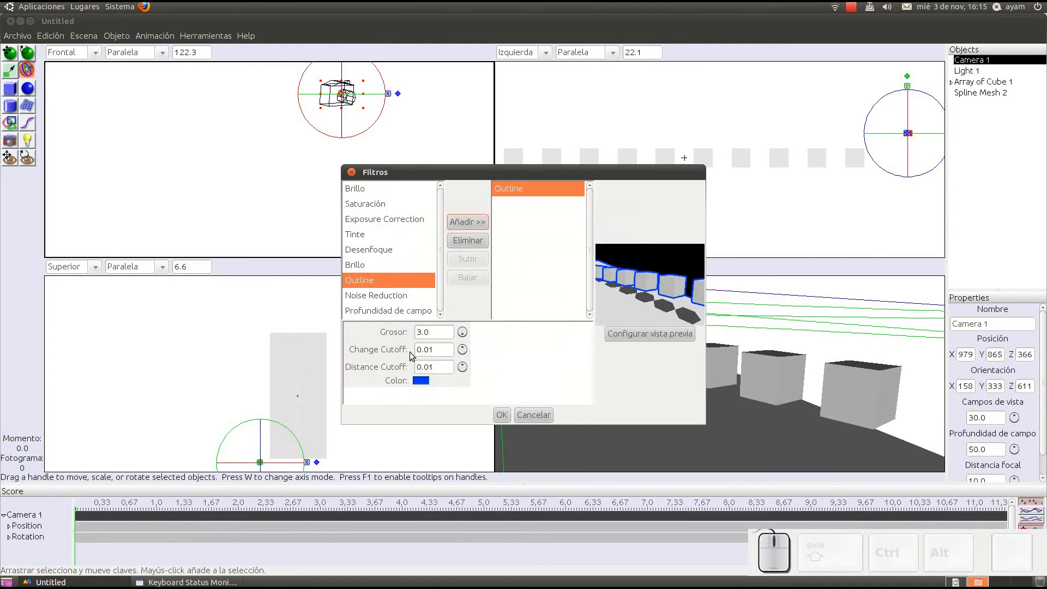
Step: Apply the Outline filter to Camera 1, render the scene immediately to check the outlines, and close the image
click(503, 416)
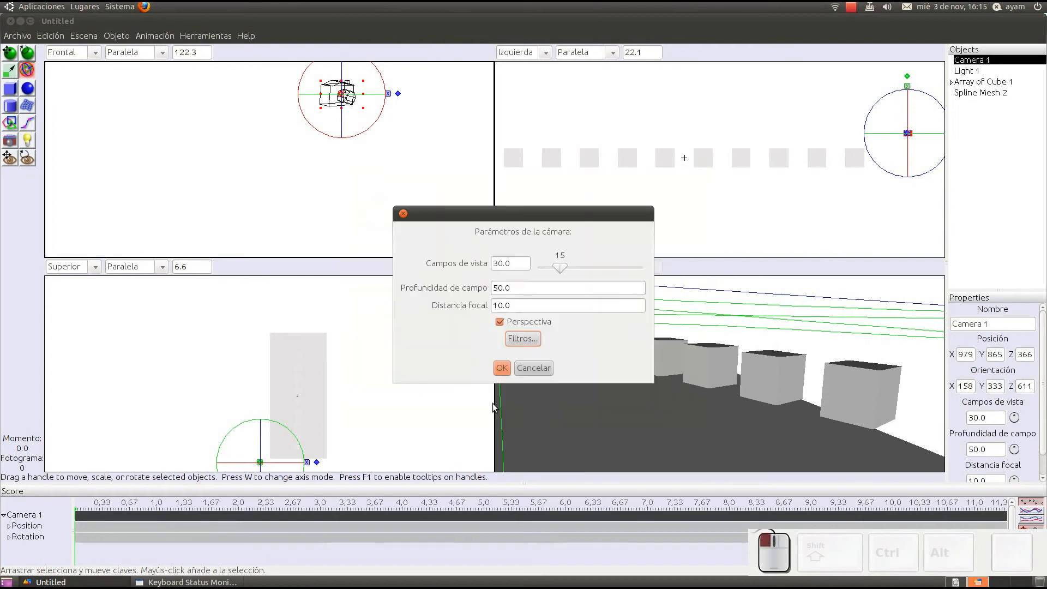
click(502, 368)
key(ctrl+shift+r)
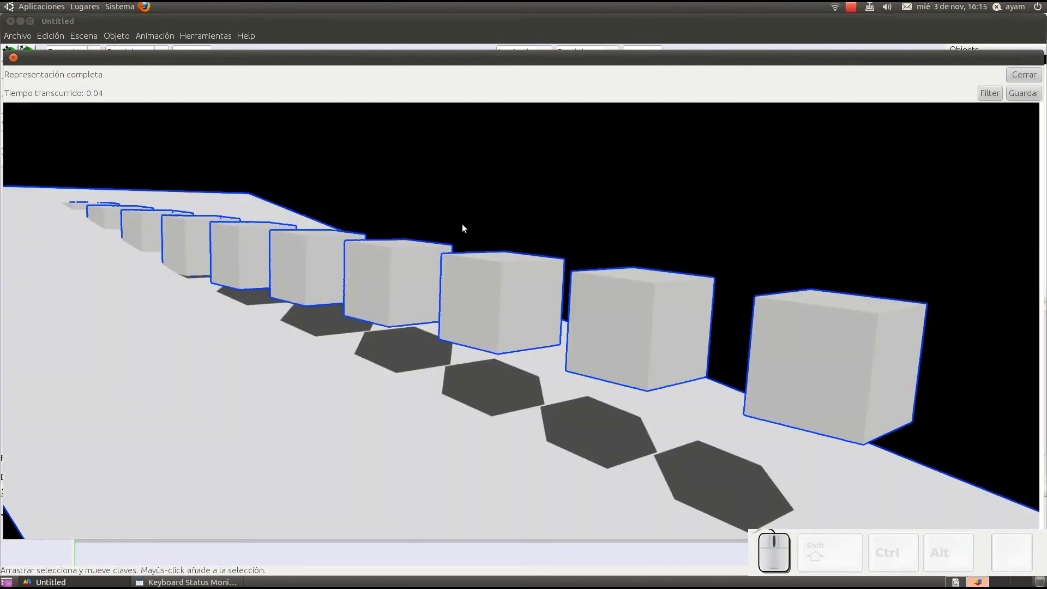
click(1024, 74)
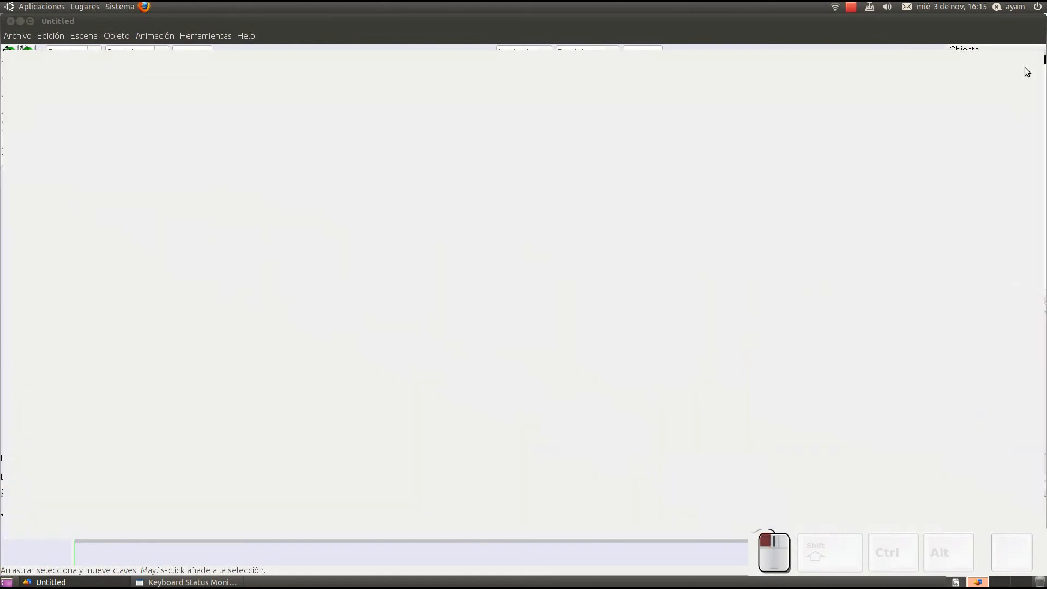
Step: Remove the Outline filter from Camera 1's filter list and confirm the filter settings
double_click(345, 95)
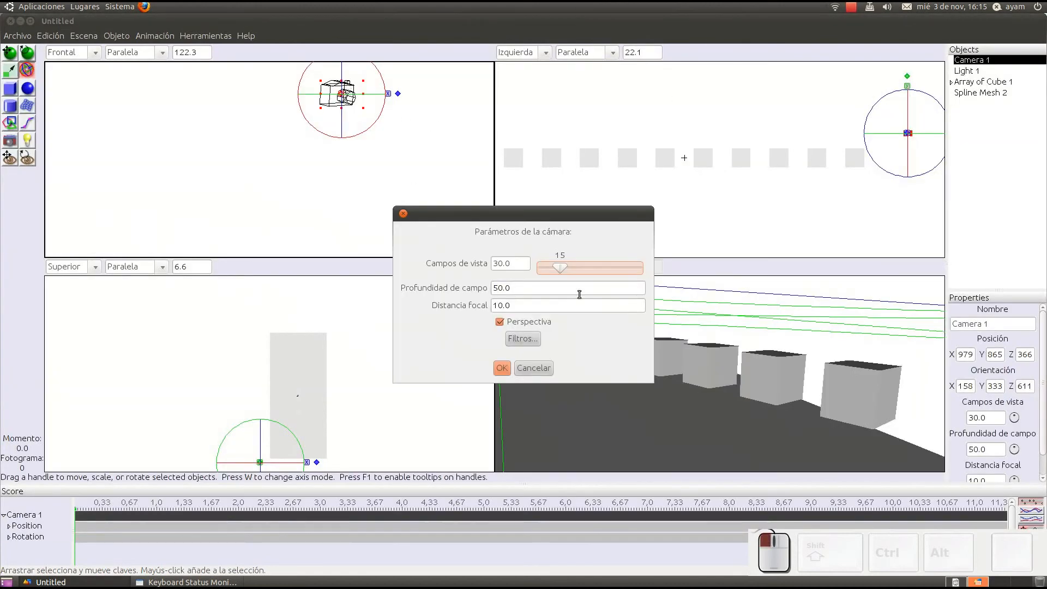
click(521, 337)
click(470, 238)
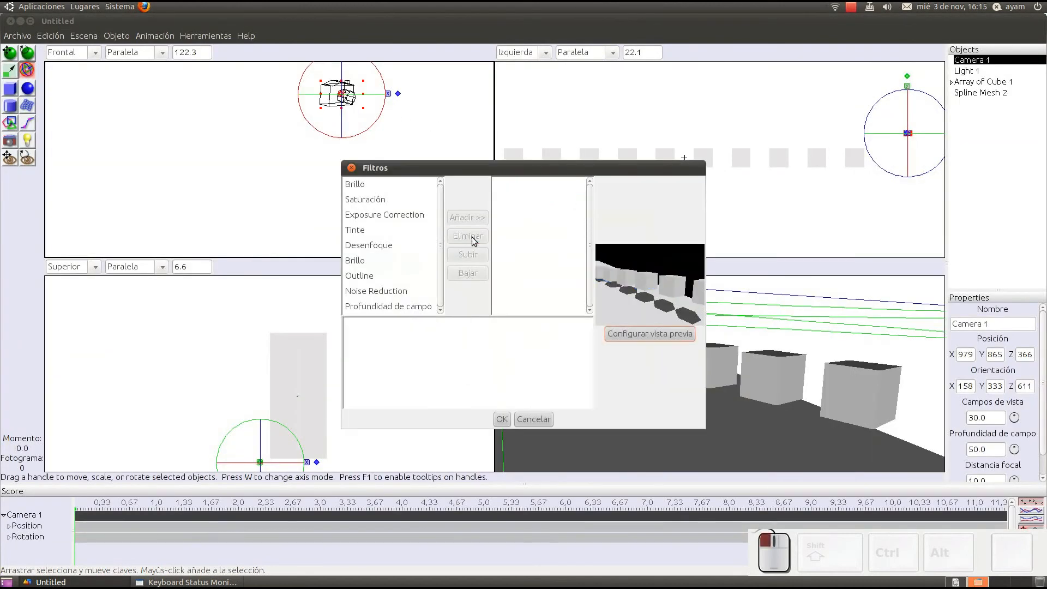
click(502, 420)
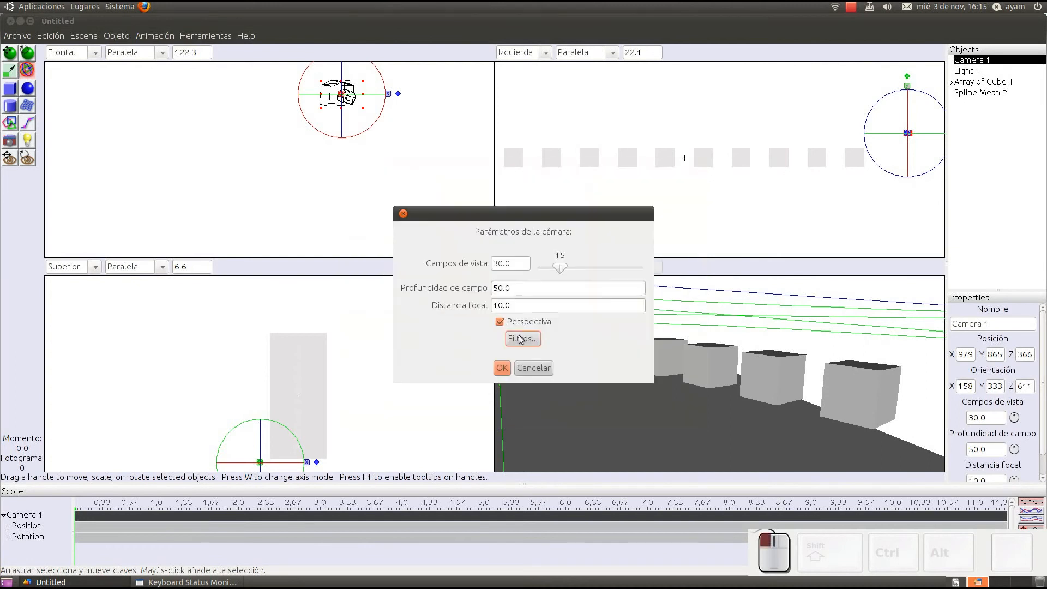
Step: Accept Camera 1's parameters, then render the scene immediately and add an Outline filter to the rendered image
click(502, 369)
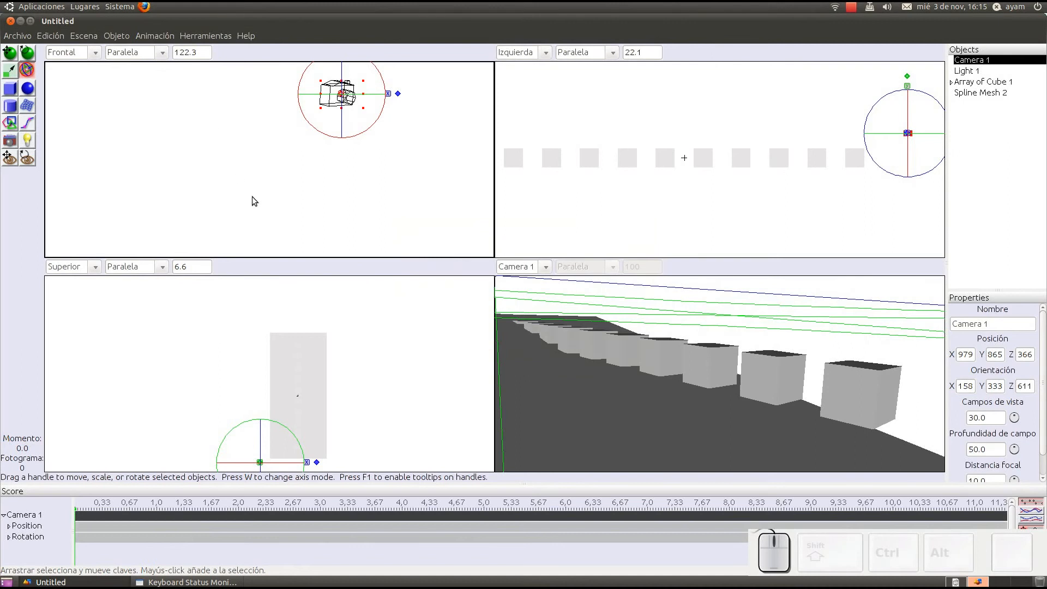
key(ctrl+shift+r)
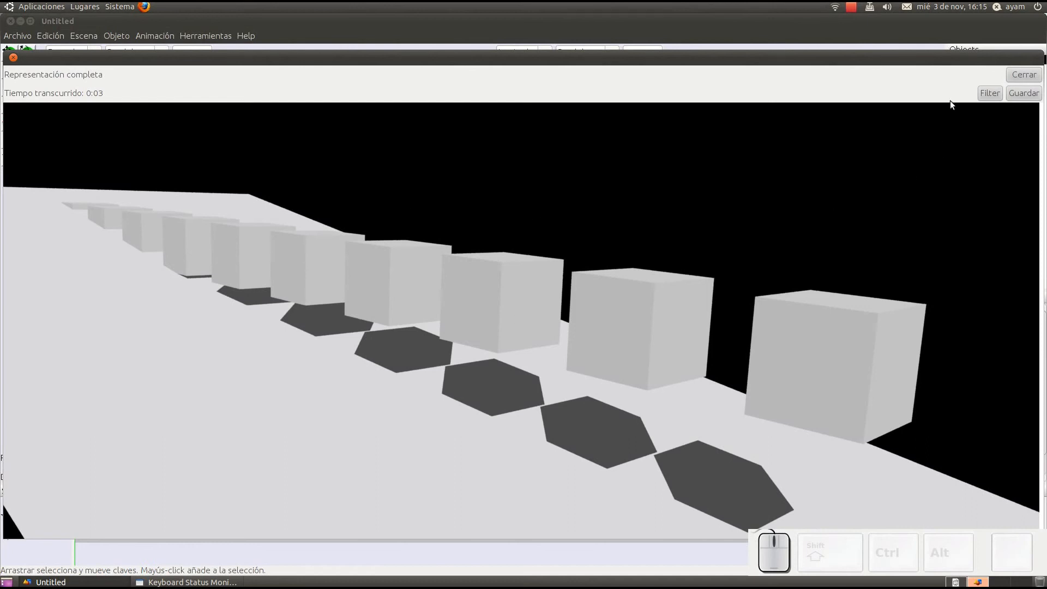
click(990, 94)
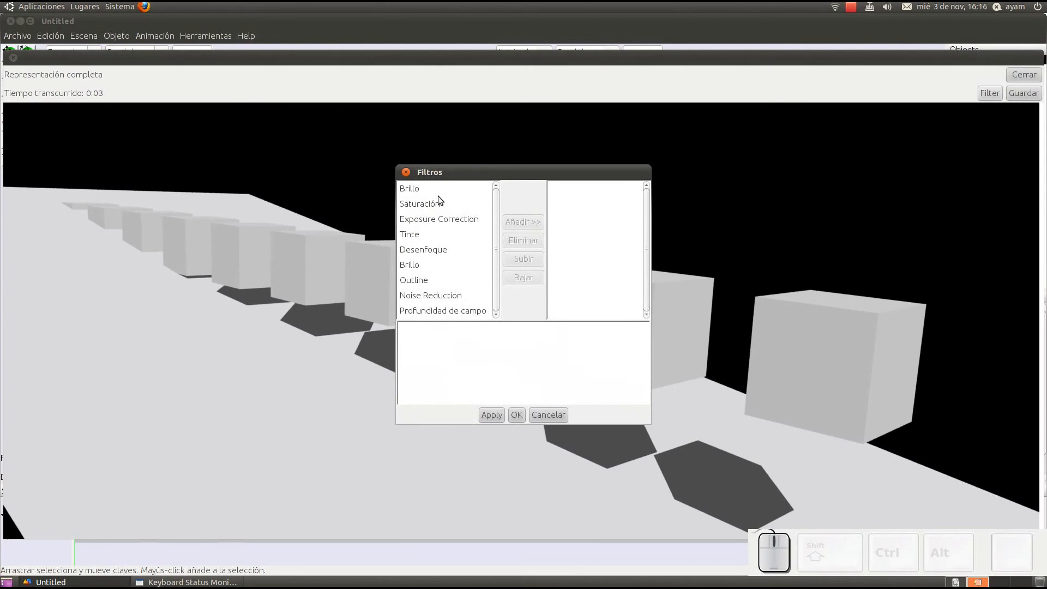
click(428, 280)
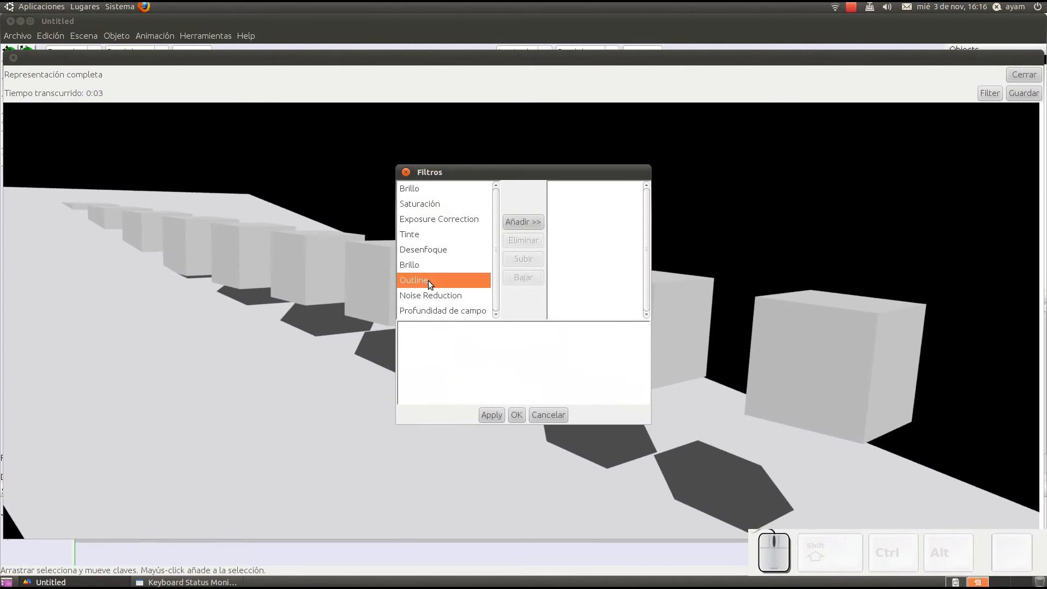
click(529, 222)
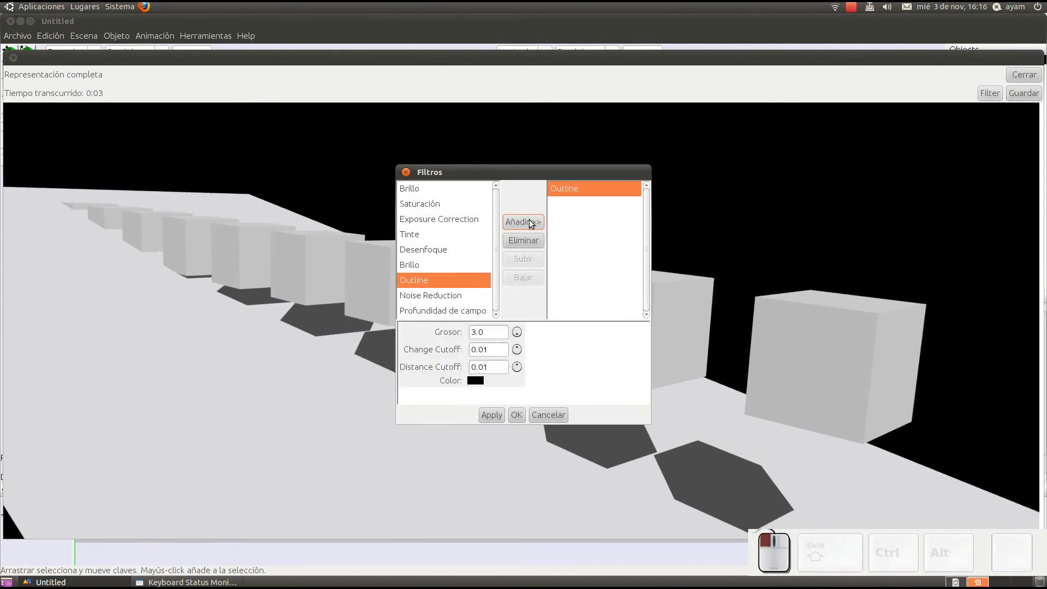
click(517, 414)
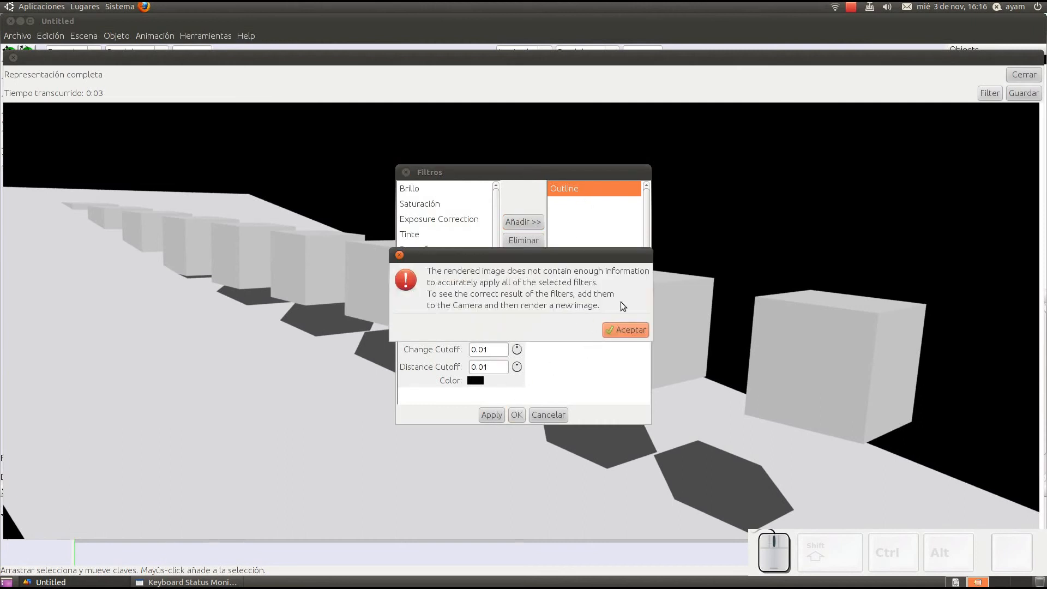
click(625, 330)
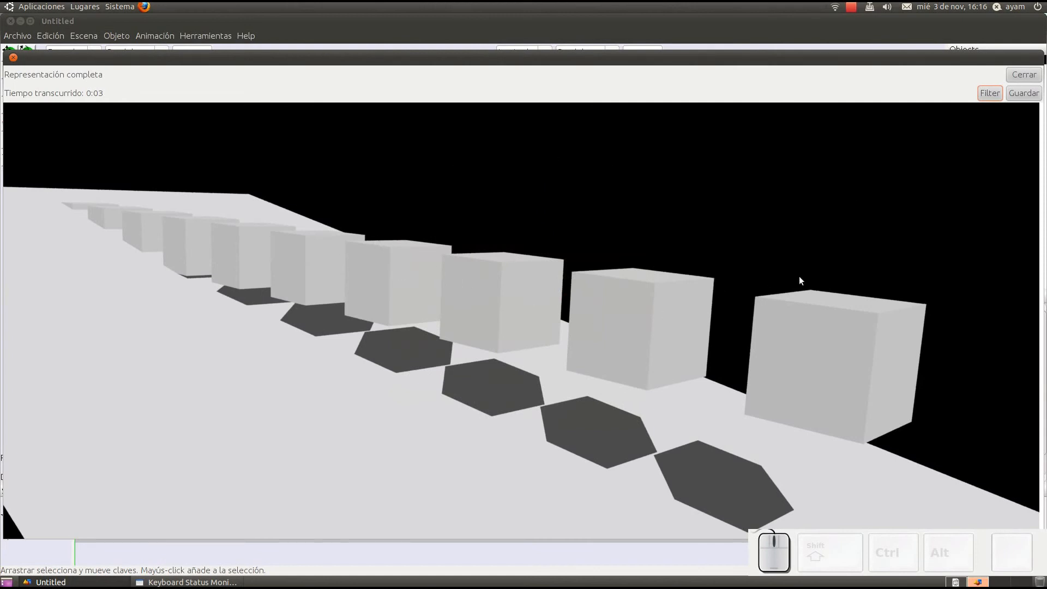
Step: Close the image, saving the modified filters to Camera 1, and render the scene again to check the outlines
click(1033, 74)
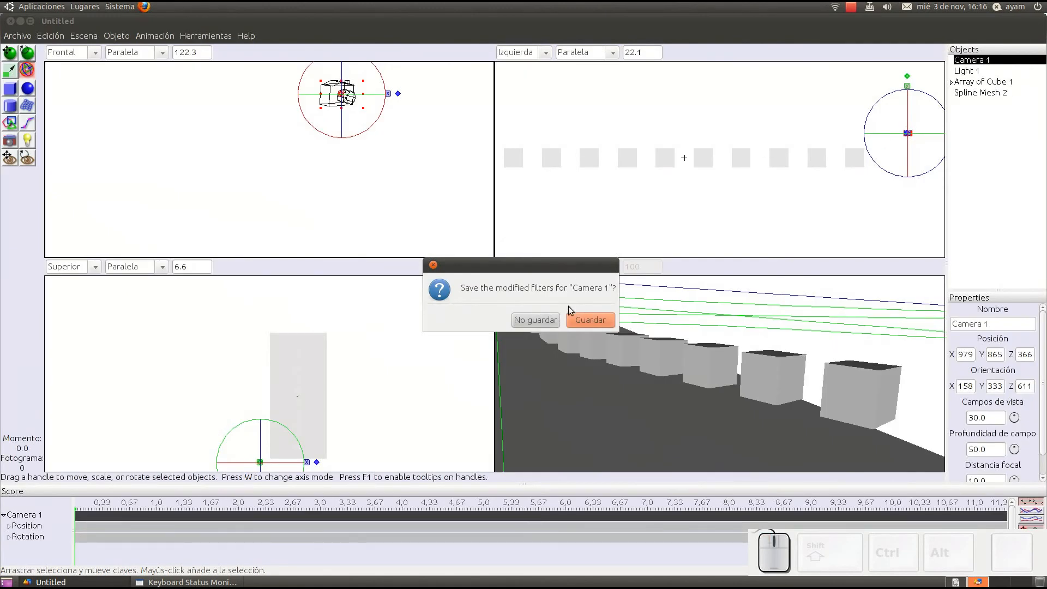
click(589, 320)
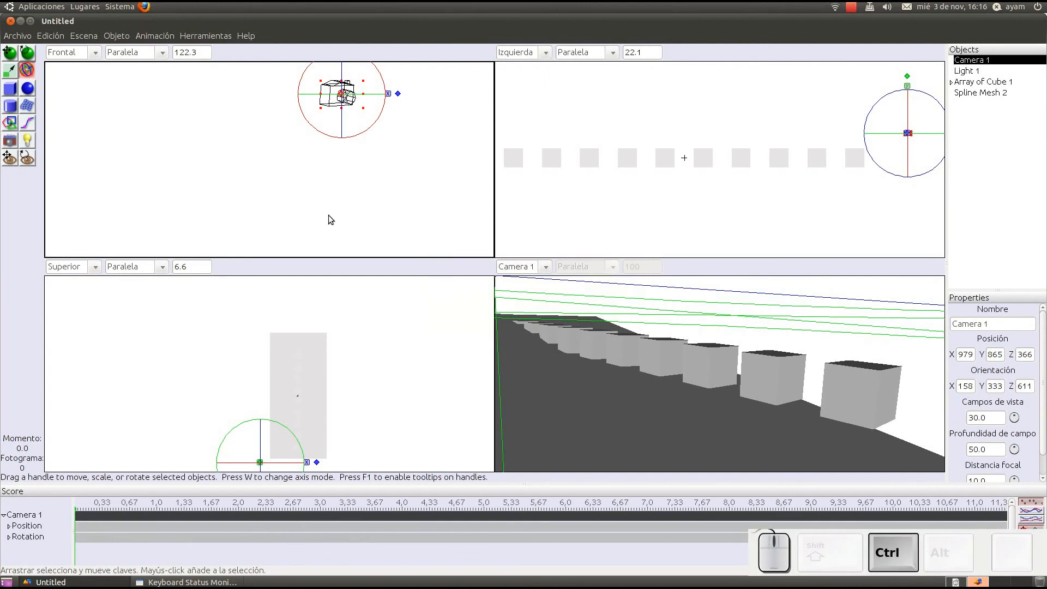
key(ctrl+shift+r)
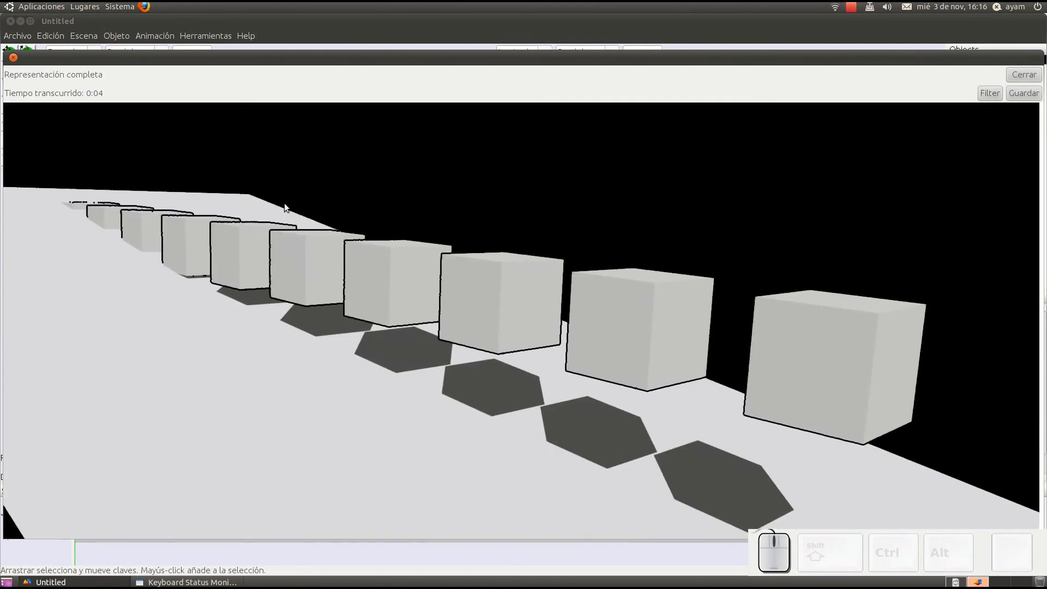
click(1023, 74)
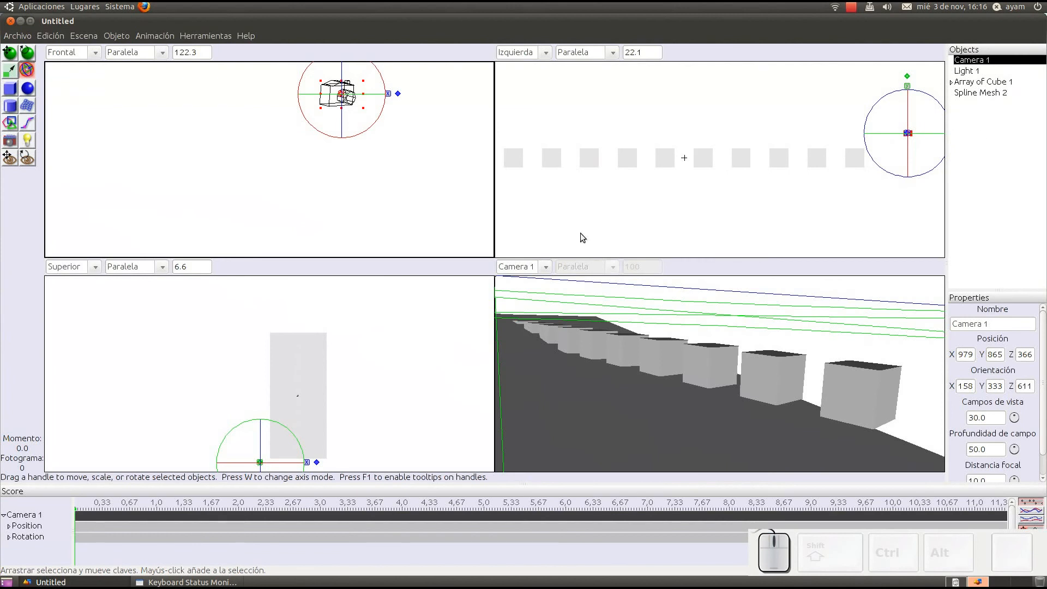
scroll(330, 157, down, 2)
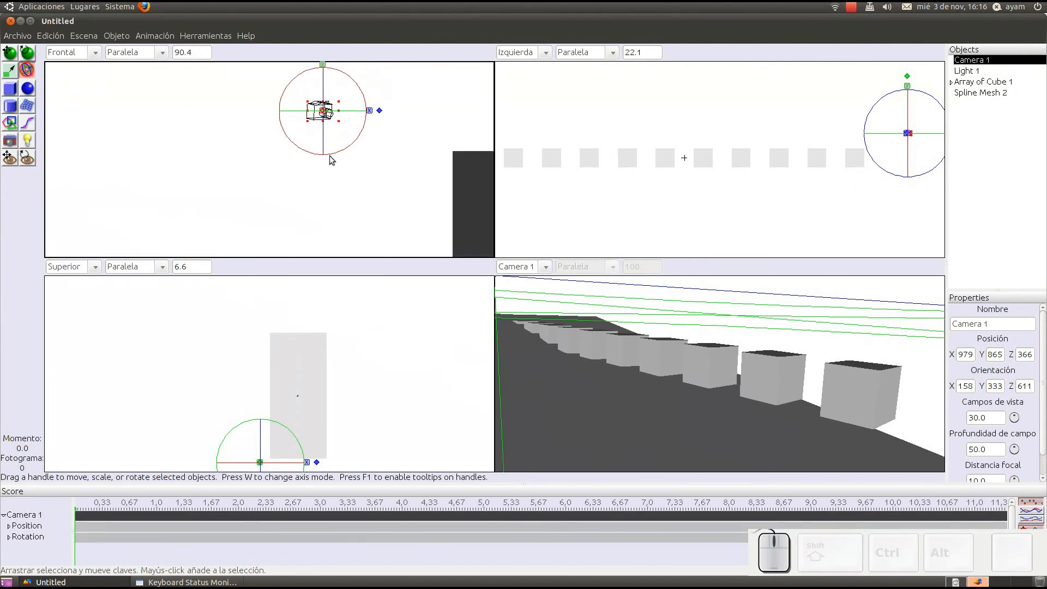
scroll(329, 156, down, 18)
middle_drag(367, 162, 396, 172)
scroll(358, 176, up, 2)
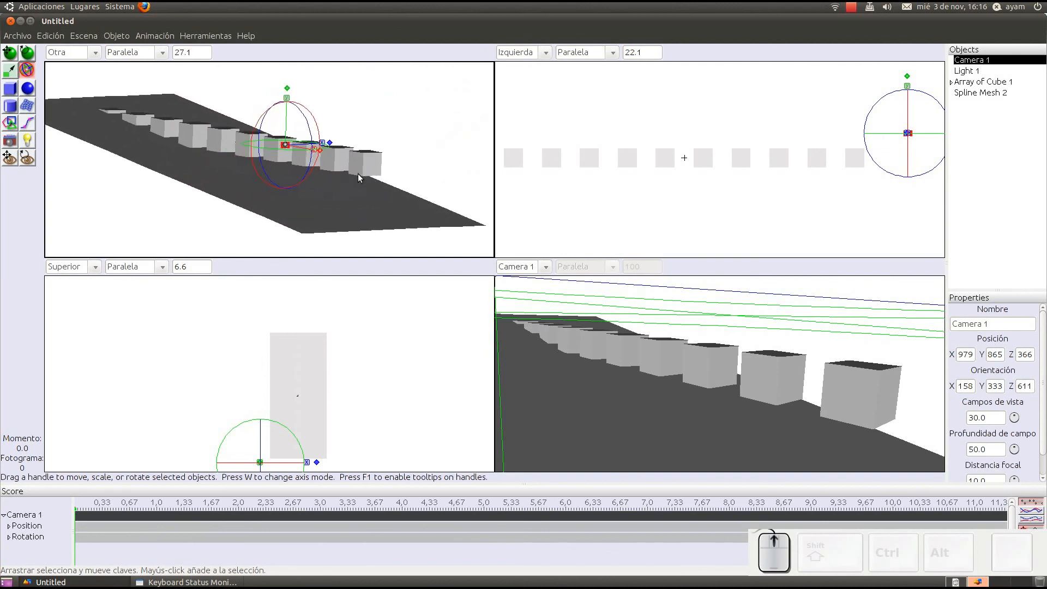
scroll(358, 173, up, 1)
right_drag(198, 153, 231, 179)
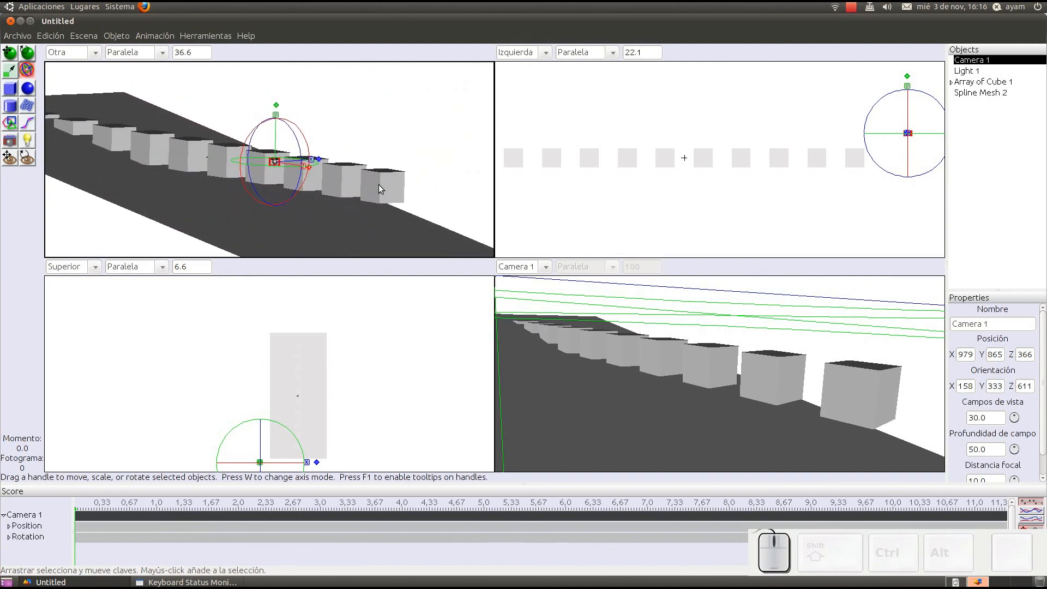
middle_drag(378, 184, 359, 193)
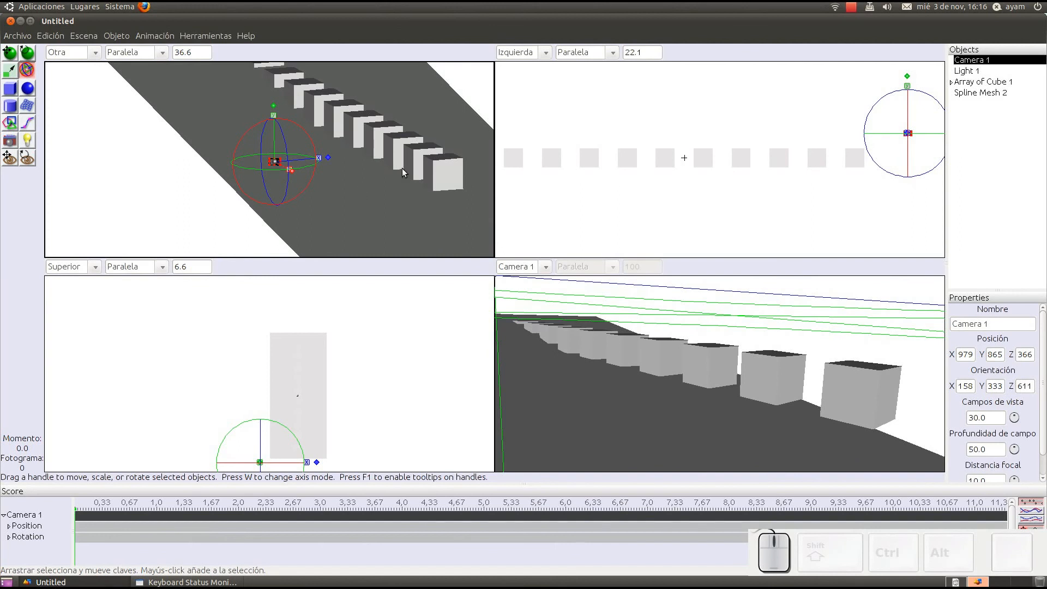
Step: Close the untitled scene window and answer the closing prompt
click(10, 20)
click(577, 319)
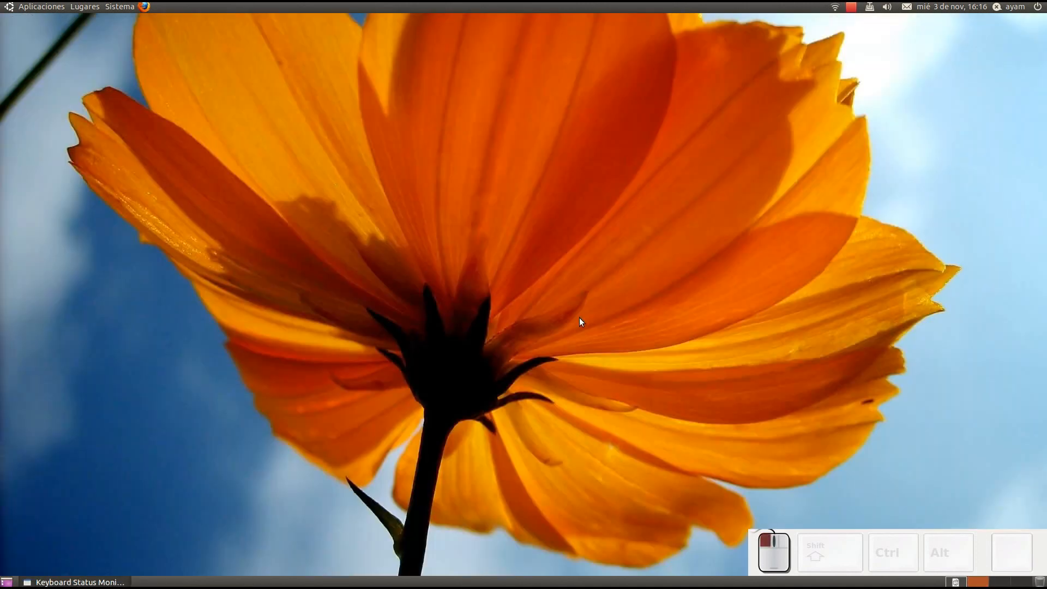